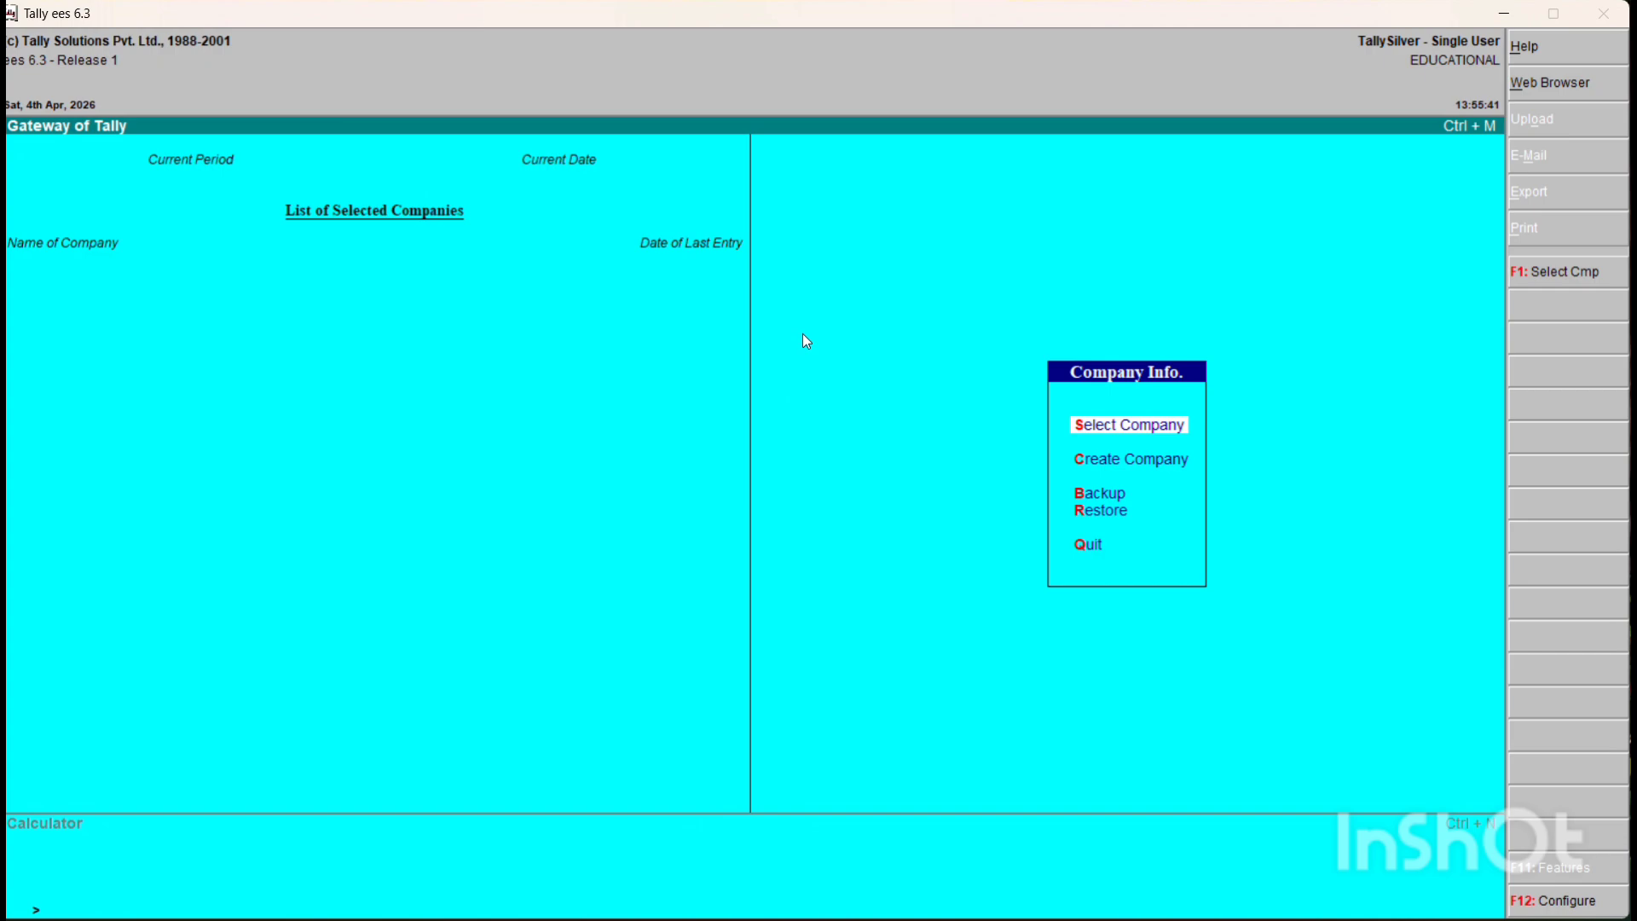
# Start creating a company and fill in its name, mailing name and address, leaving the e-mail and tax number fields blank
pyautogui.press('Down')
pyautogui.press('Return')
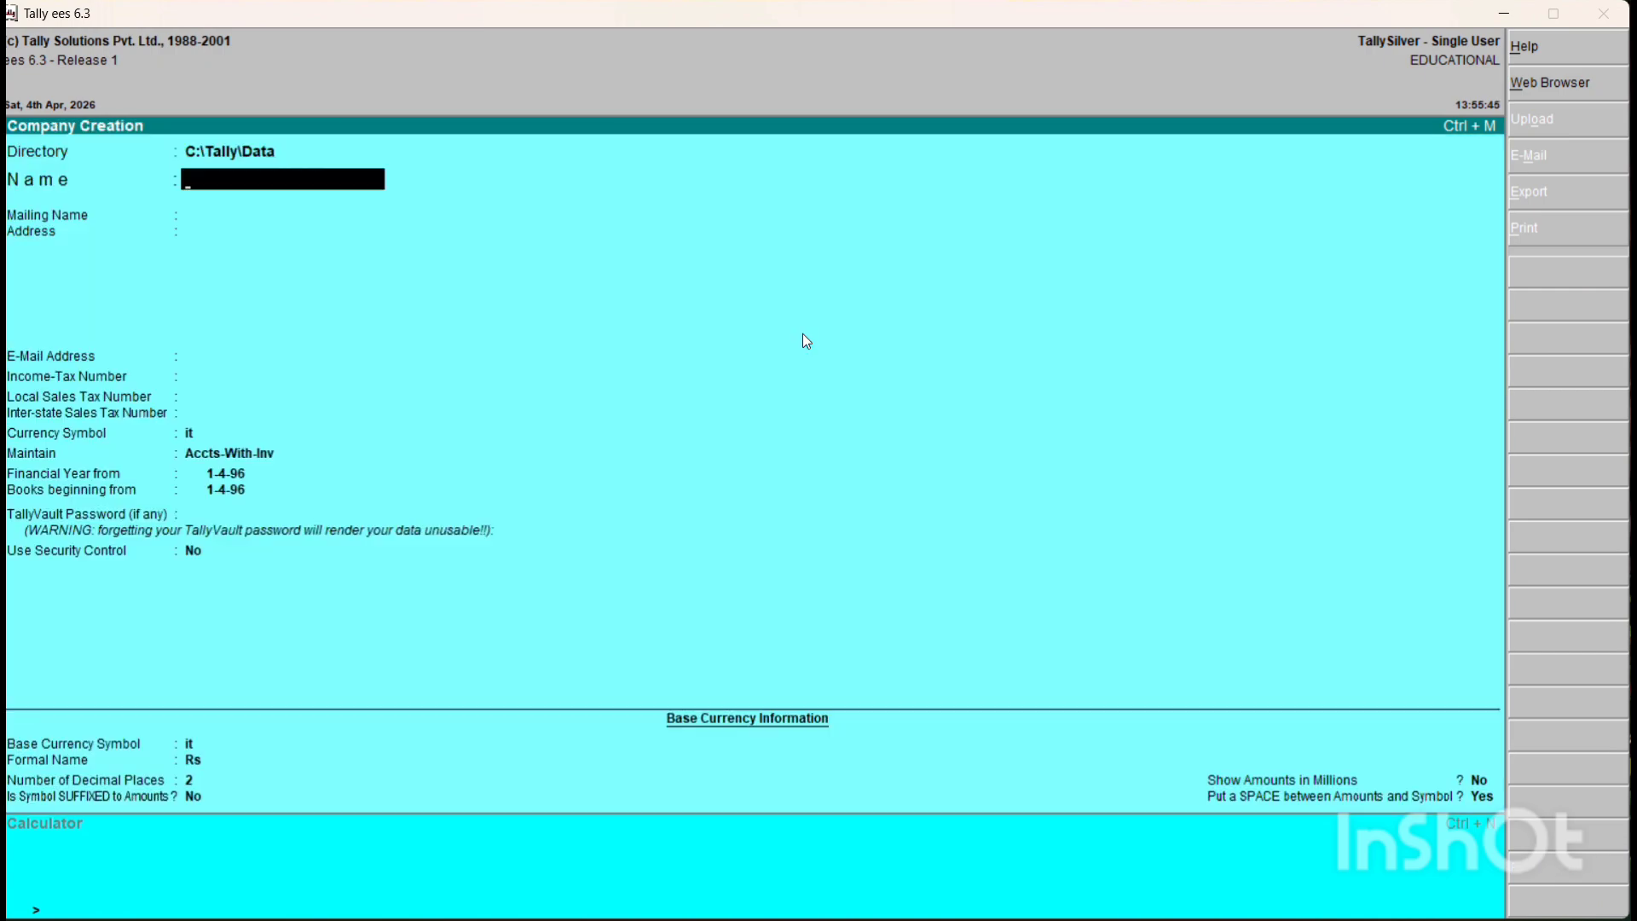
pyautogui.write('Avni')
pyautogui.press('Return')
pyautogui.press('Return')
pyautogui.write('Ha')
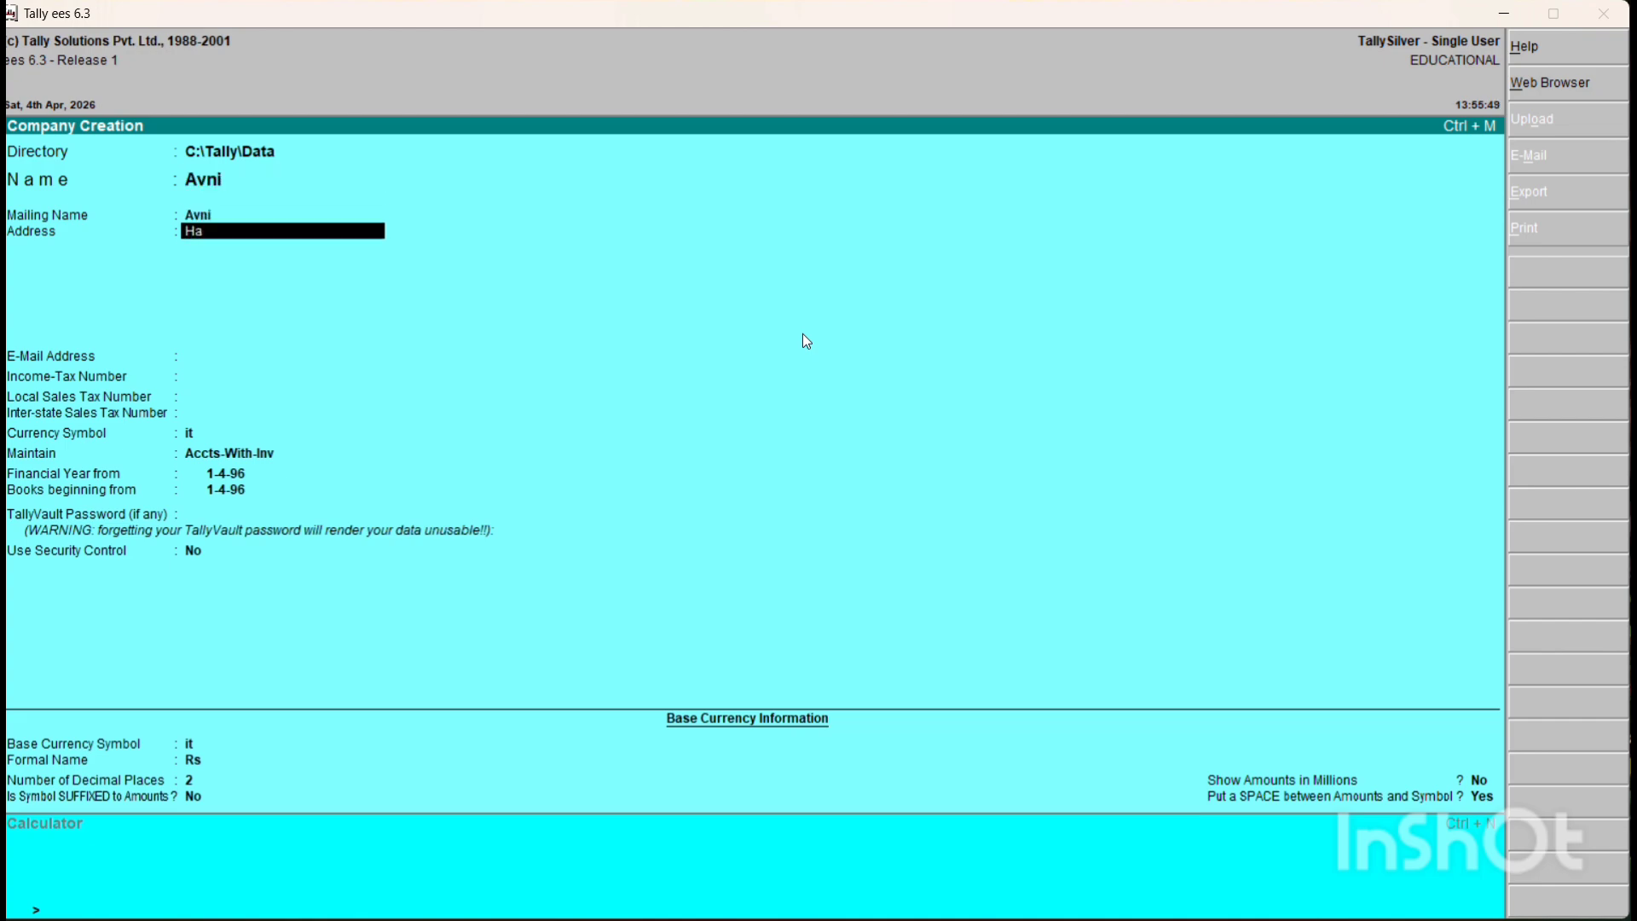
pyautogui.write('pur')
pyautogui.press('Return')
pyautogui.press('Return')
pyautogui.press('Return')
pyautogui.press('Return')
pyautogui.press('Return')
pyautogui.press('Return')
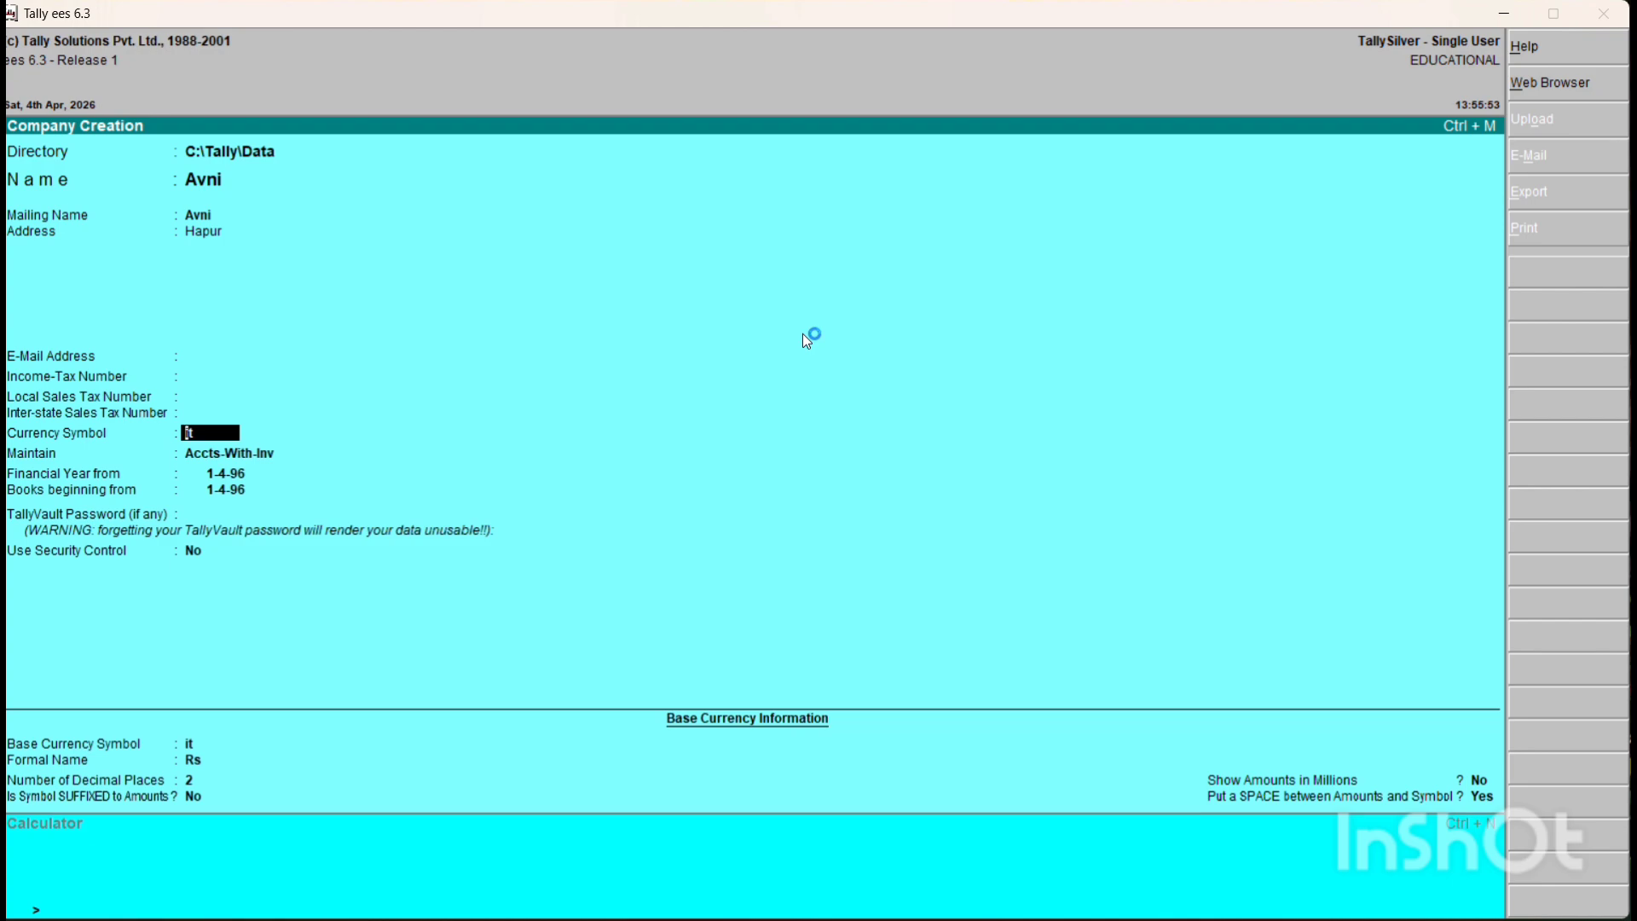
# Accept the default accounts-with-inventory, 1-4-96 year and base currency settings (Rs, 2 decimal places), and save the new company
pyautogui.press('Return')
pyautogui.press('Return')
pyautogui.press('Return')
pyautogui.press('Return')
pyautogui.press('Return')
pyautogui.press('Return')
pyautogui.press('Return')
pyautogui.press('Return')
pyautogui.press('BackSpace')
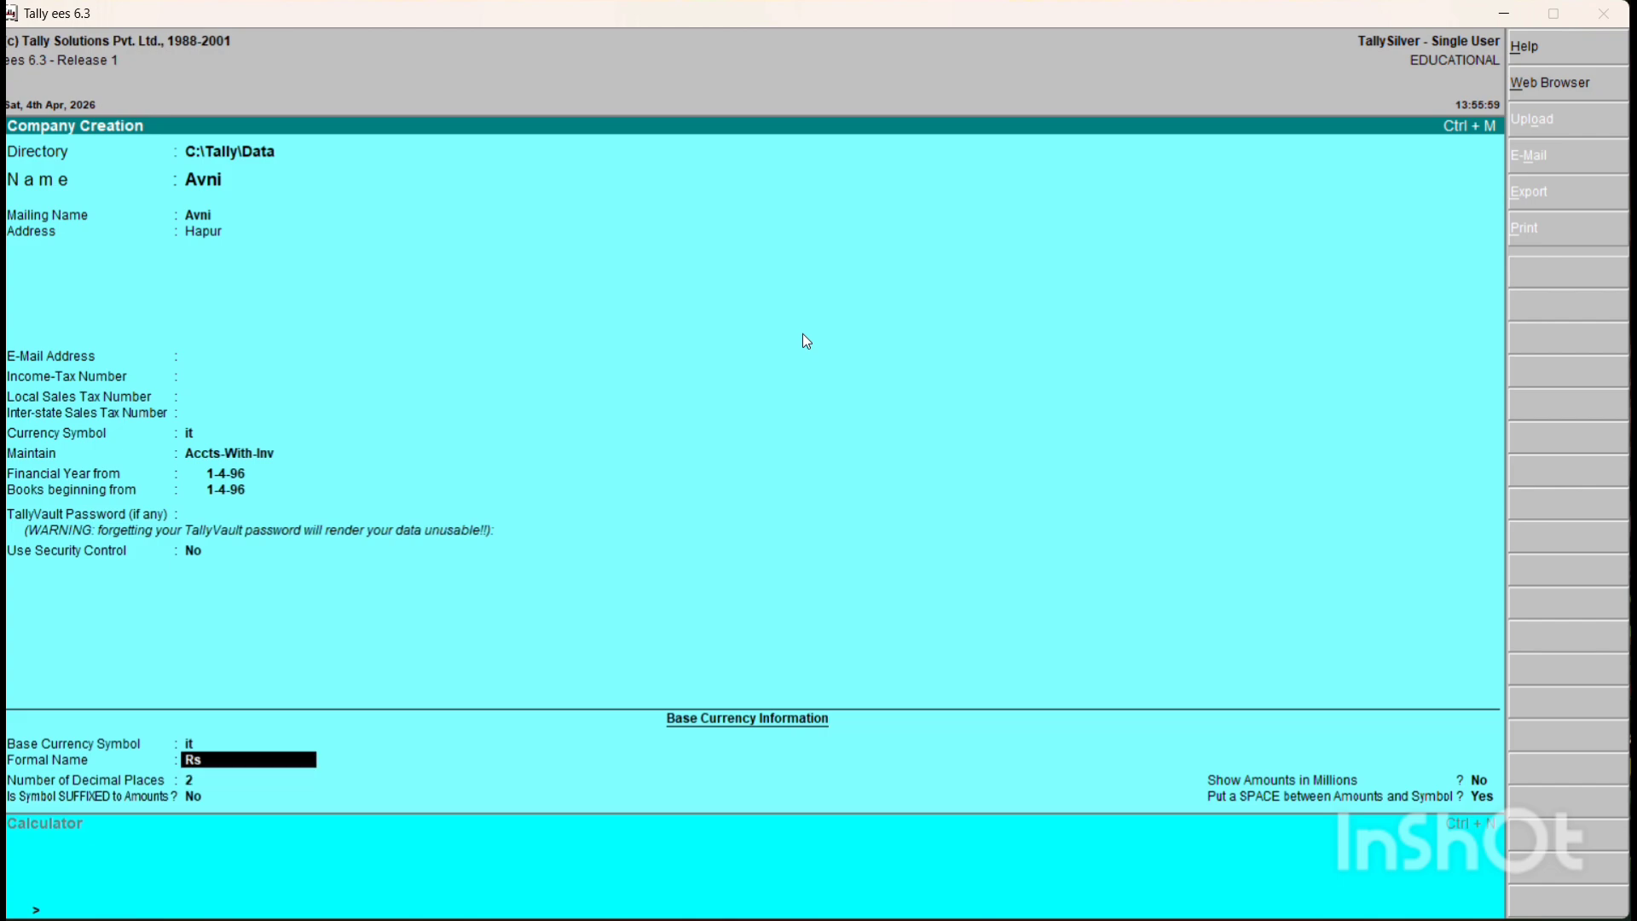
pyautogui.press('Return')
pyautogui.press('Return')
pyautogui.press('Return')
pyautogui.press('Return')
pyautogui.press('Return')
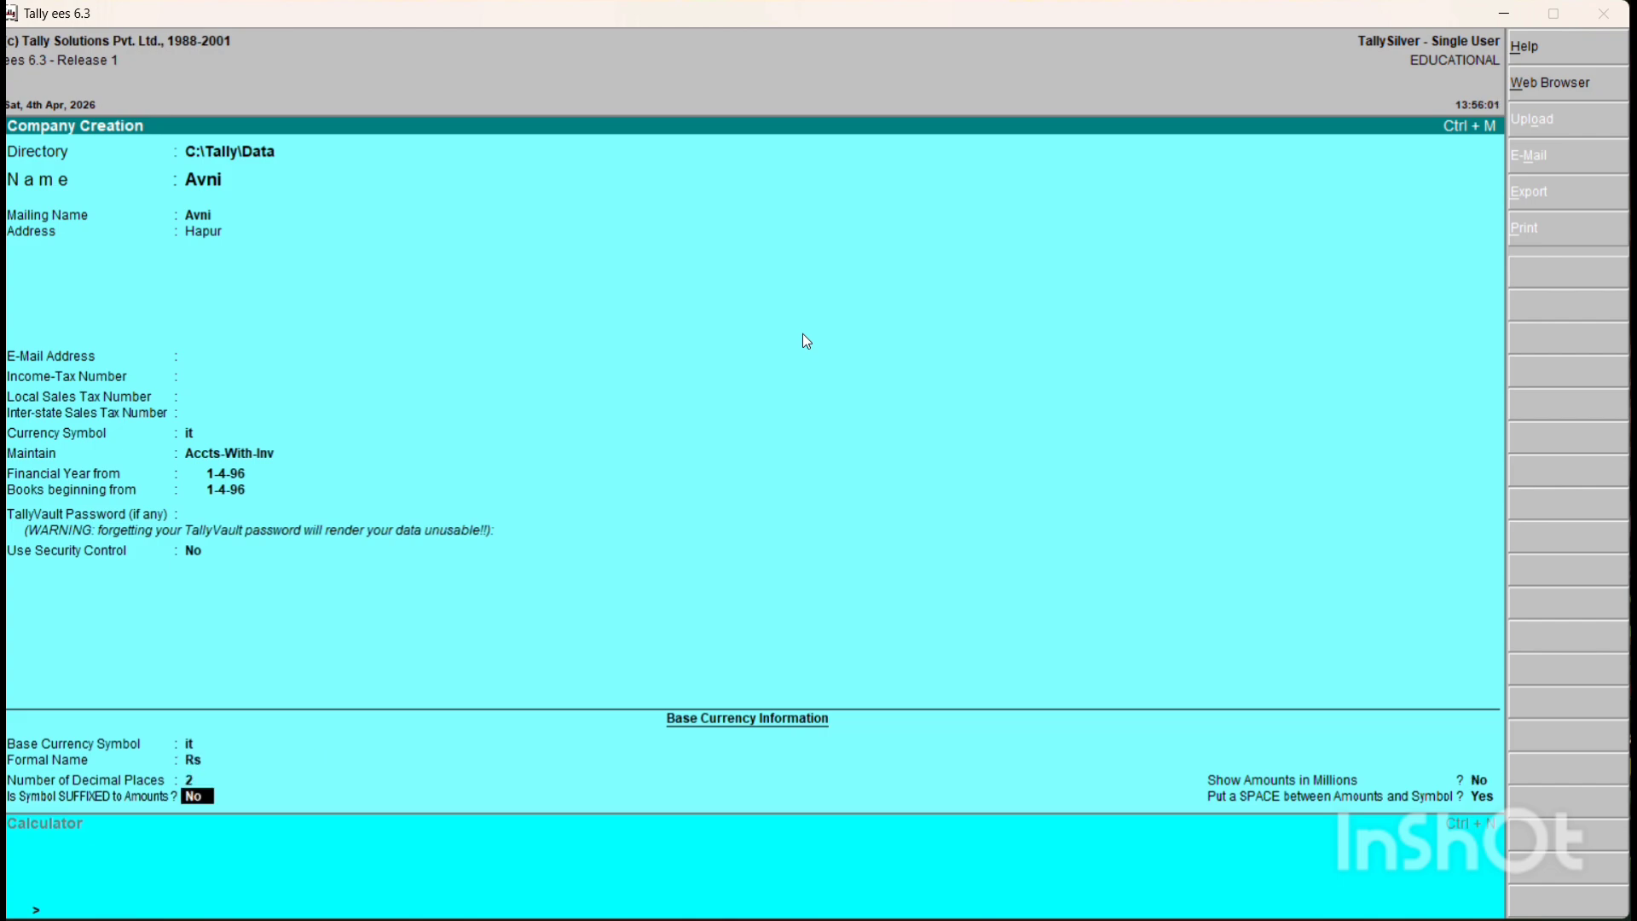
pyautogui.press('Return')
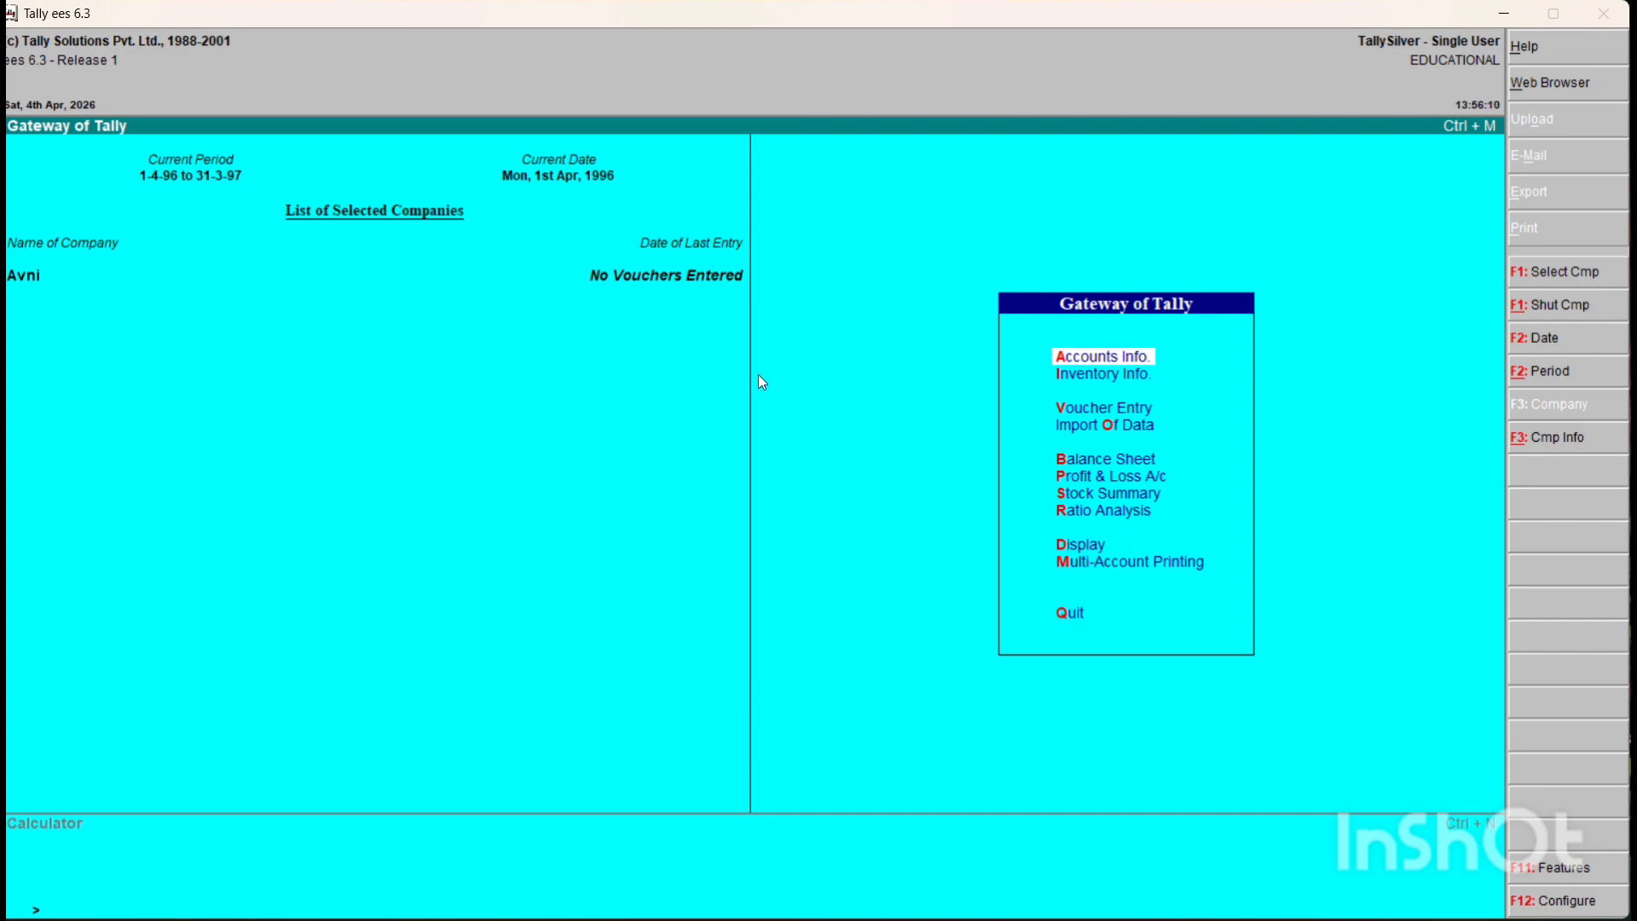
# Open the single ledger creation form from the accounts information
pyautogui.press('Return')
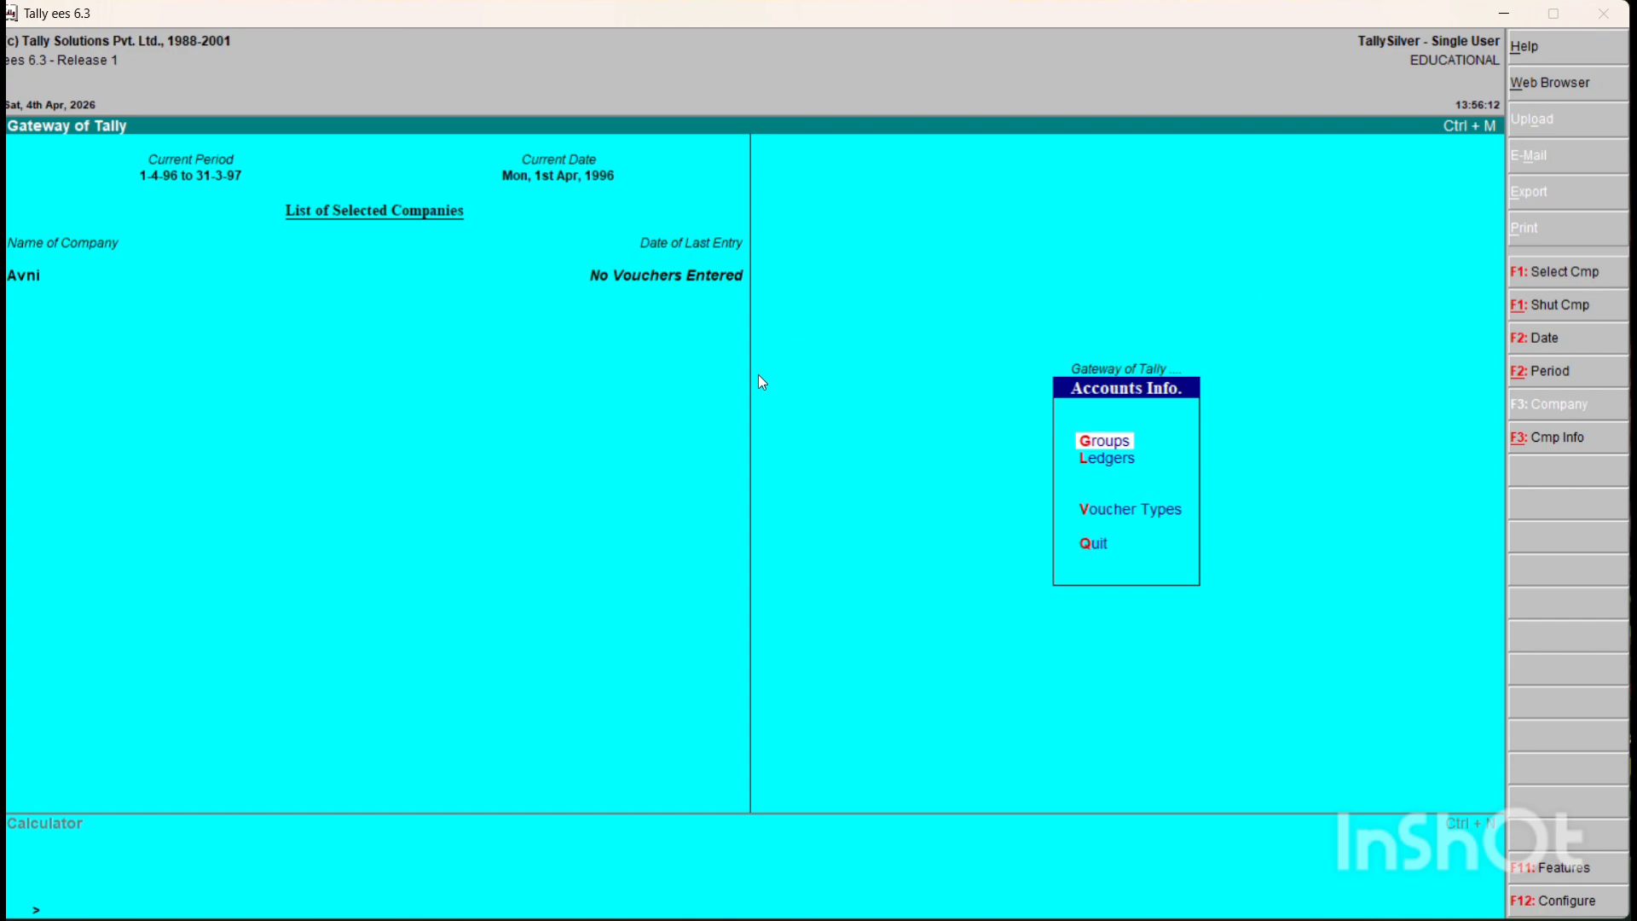
pyautogui.press('Down')
pyautogui.press('Return')
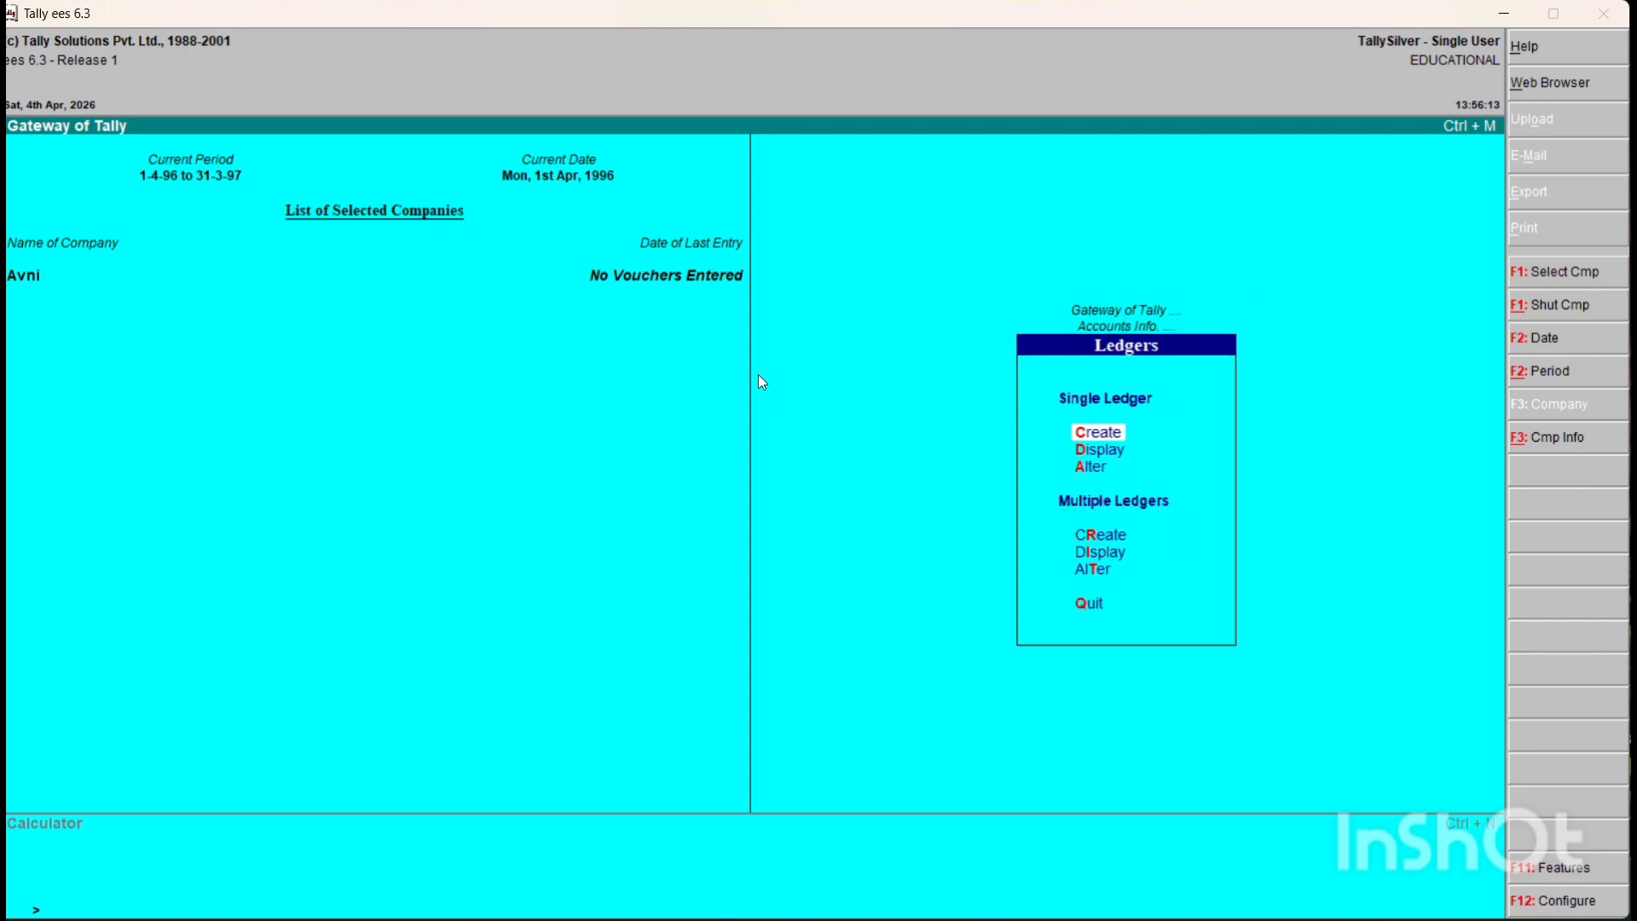
pyautogui.press('Return')
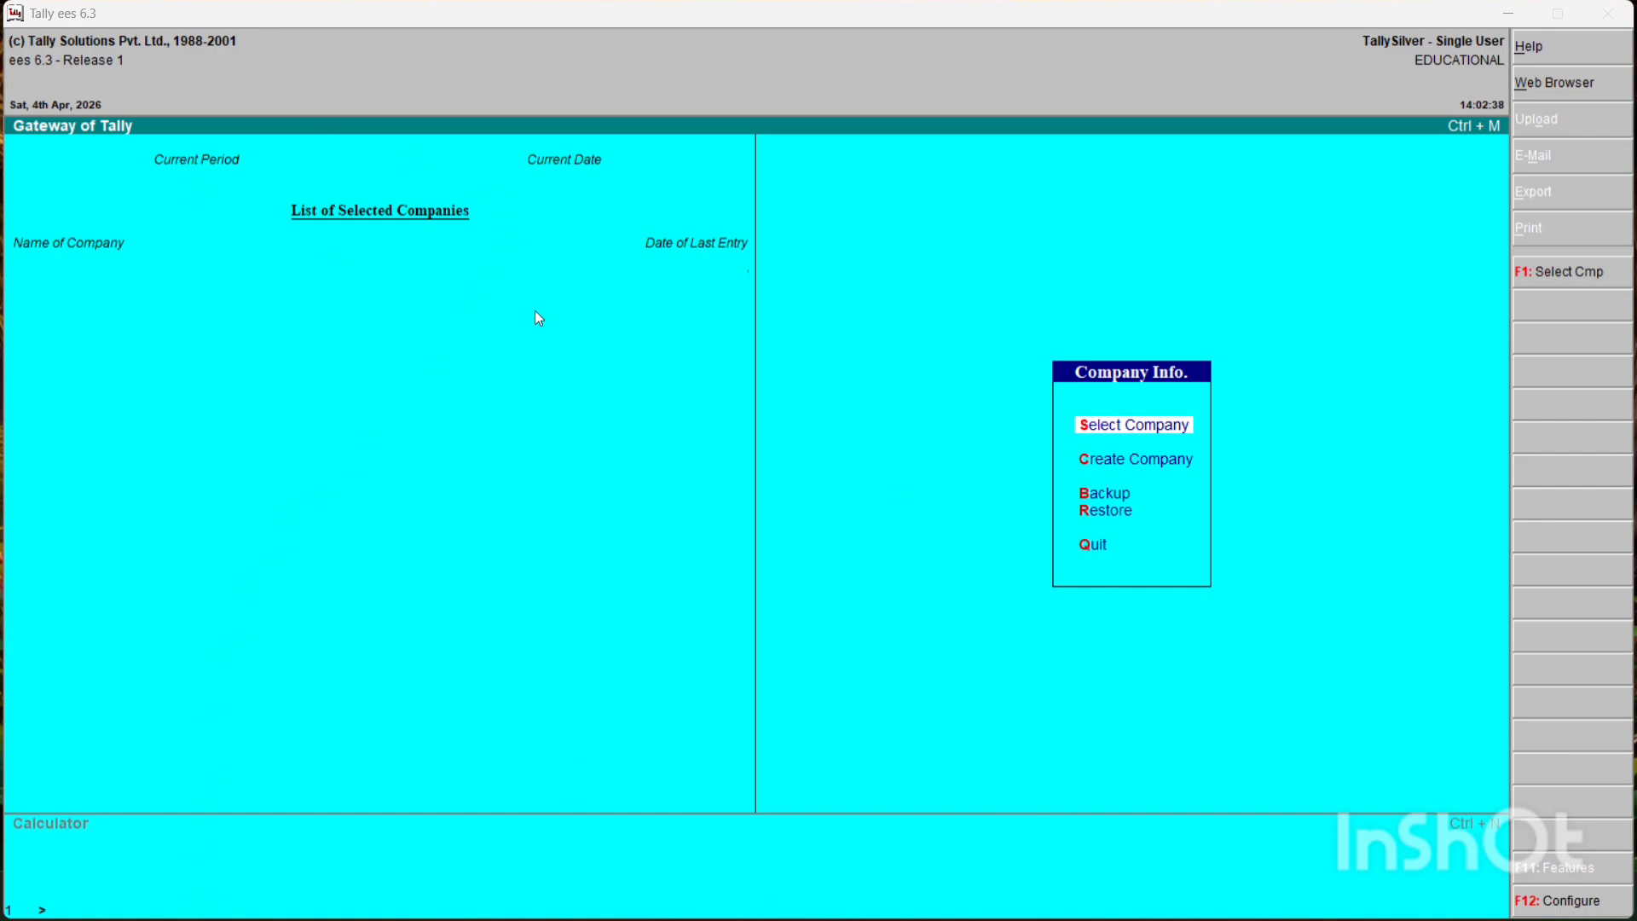
pyautogui.click(1117, 455)
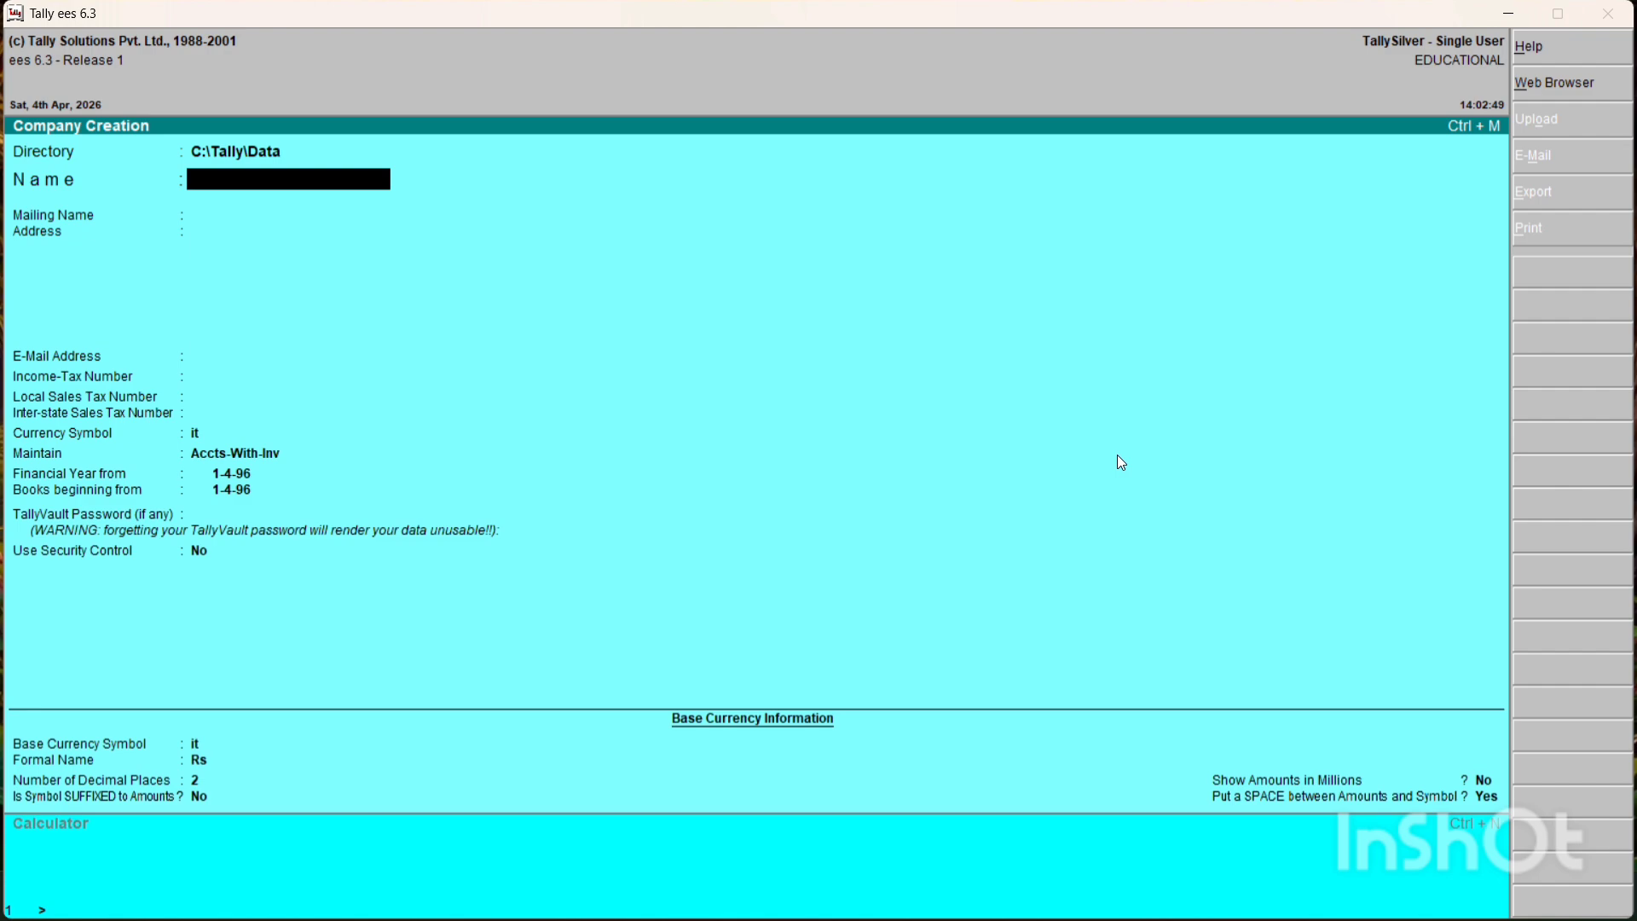
pyautogui.press('Escape')
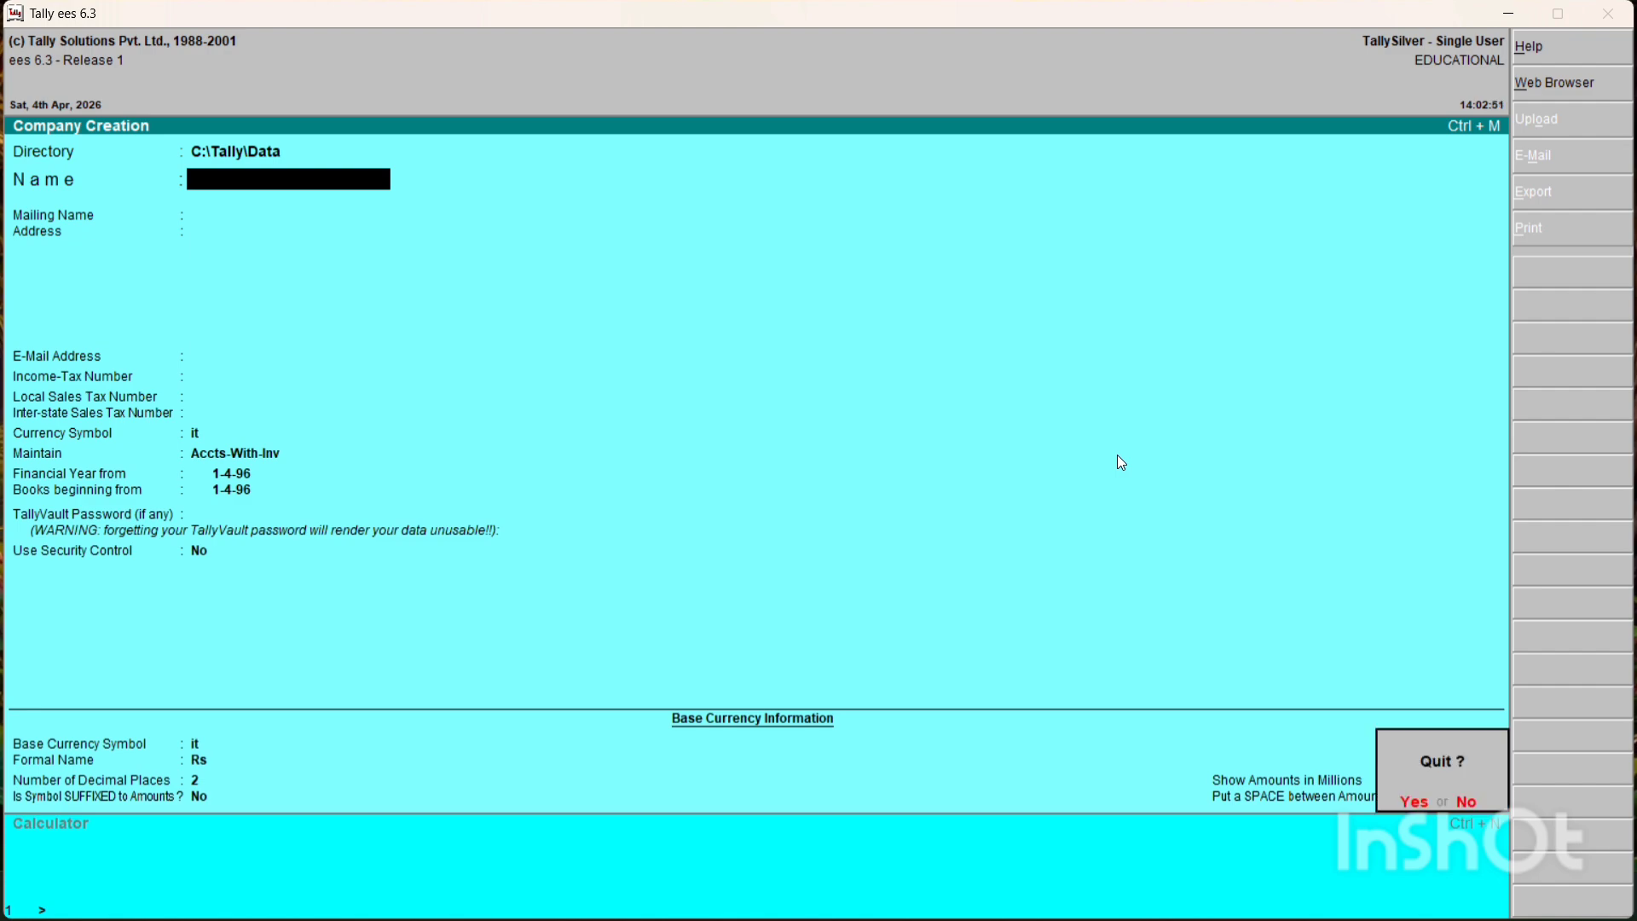
pyautogui.press('y')
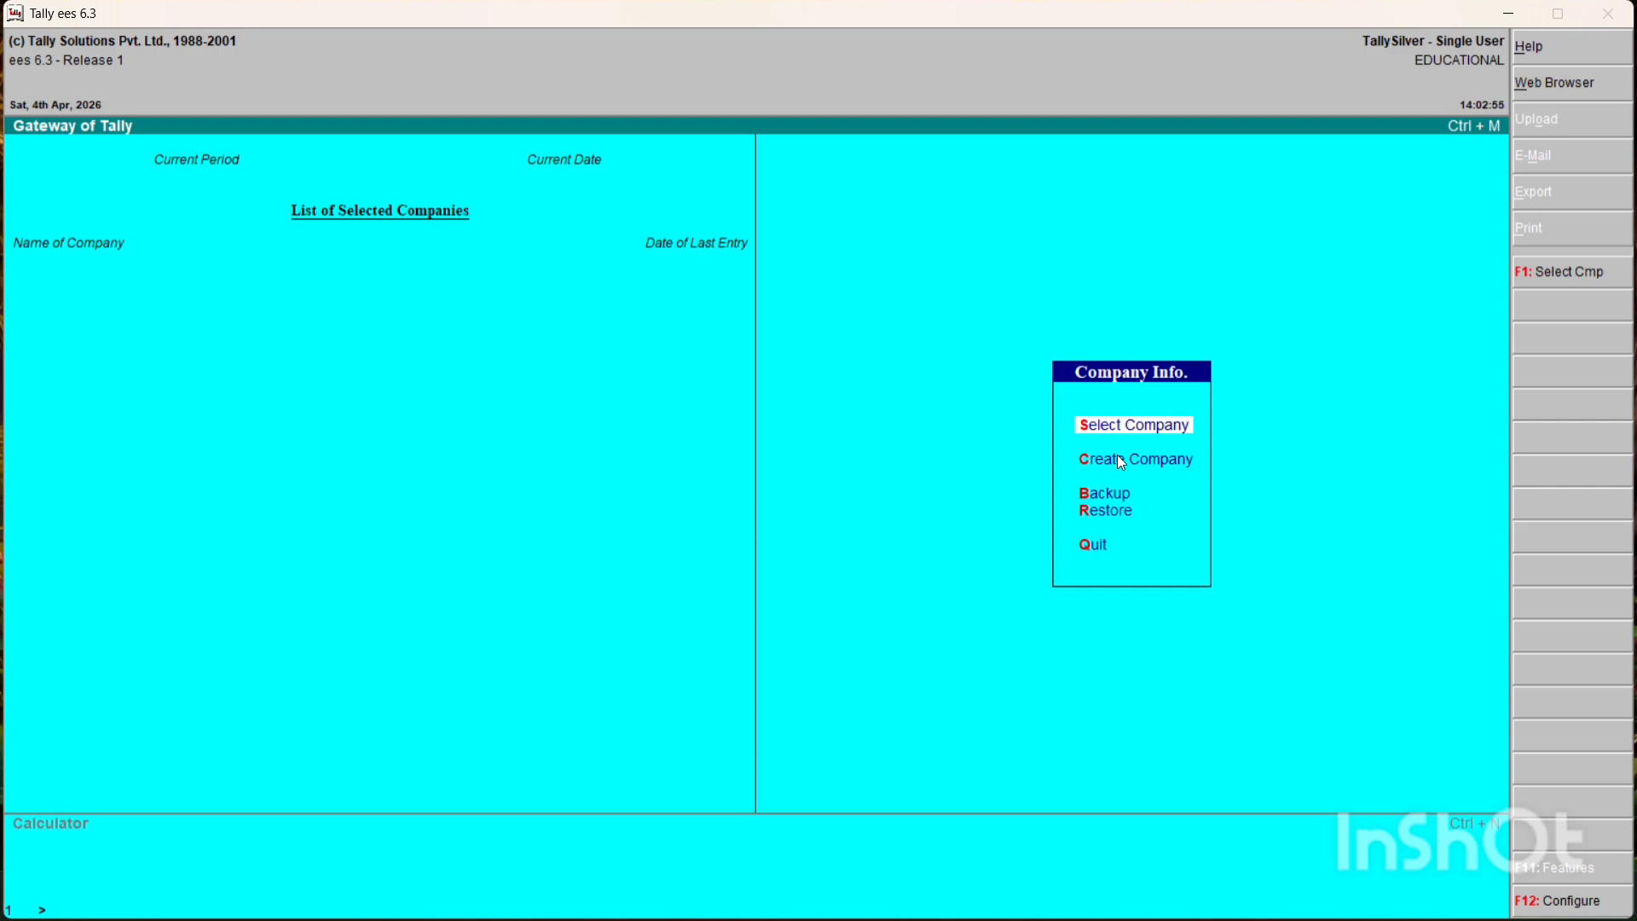
# Select and load the first company in the list of companies
pyautogui.press('Return')
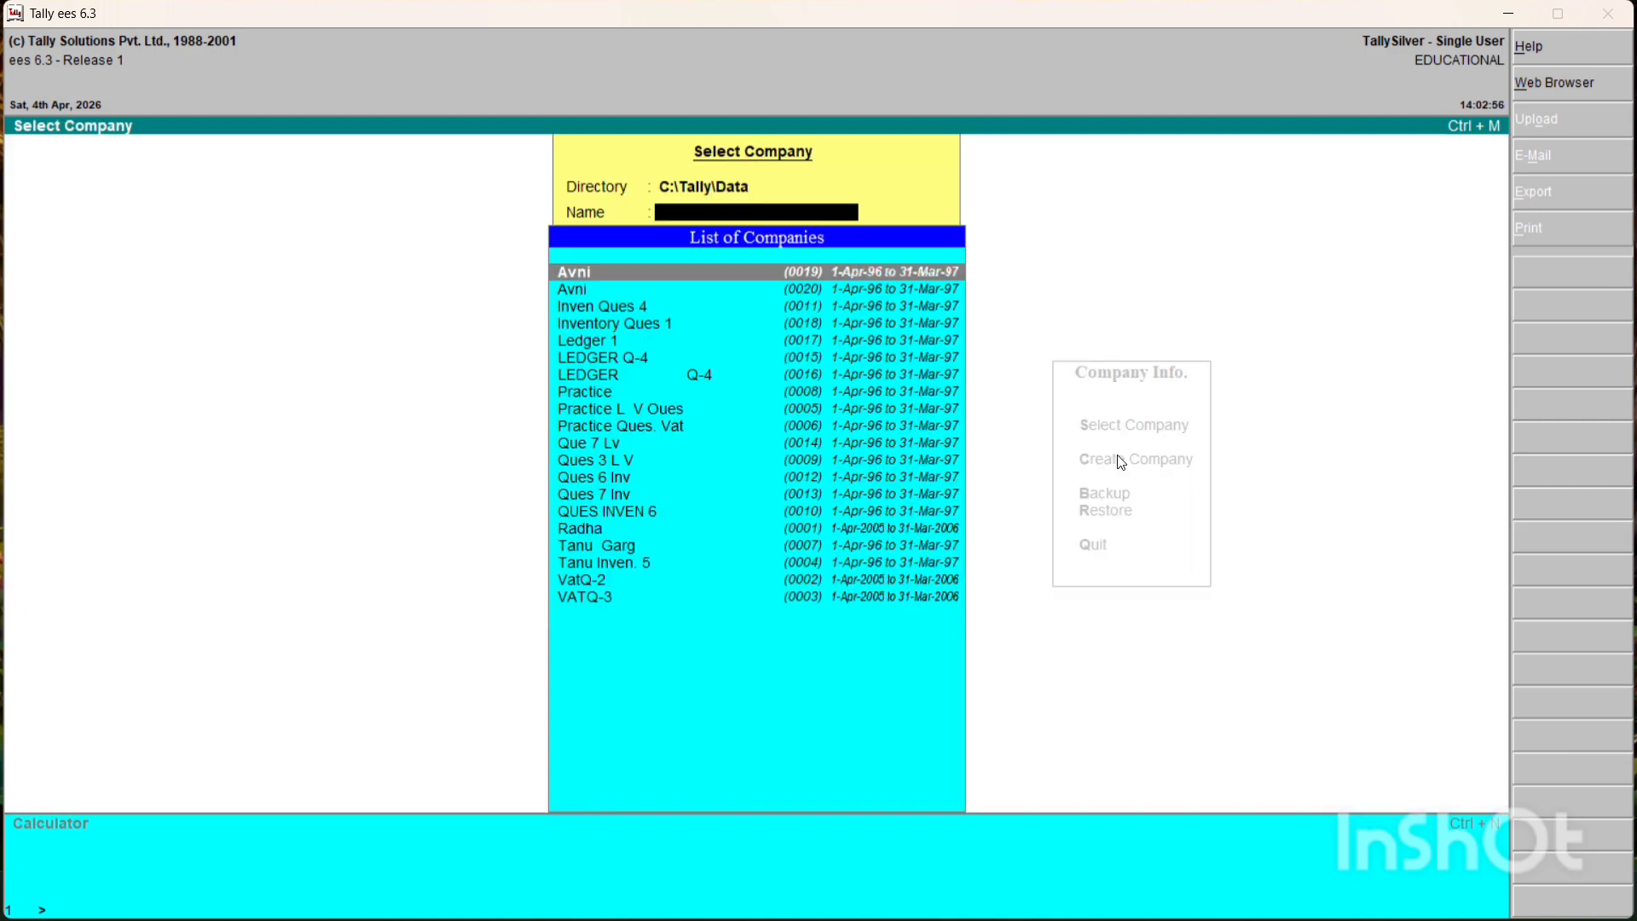
pyautogui.press('Return')
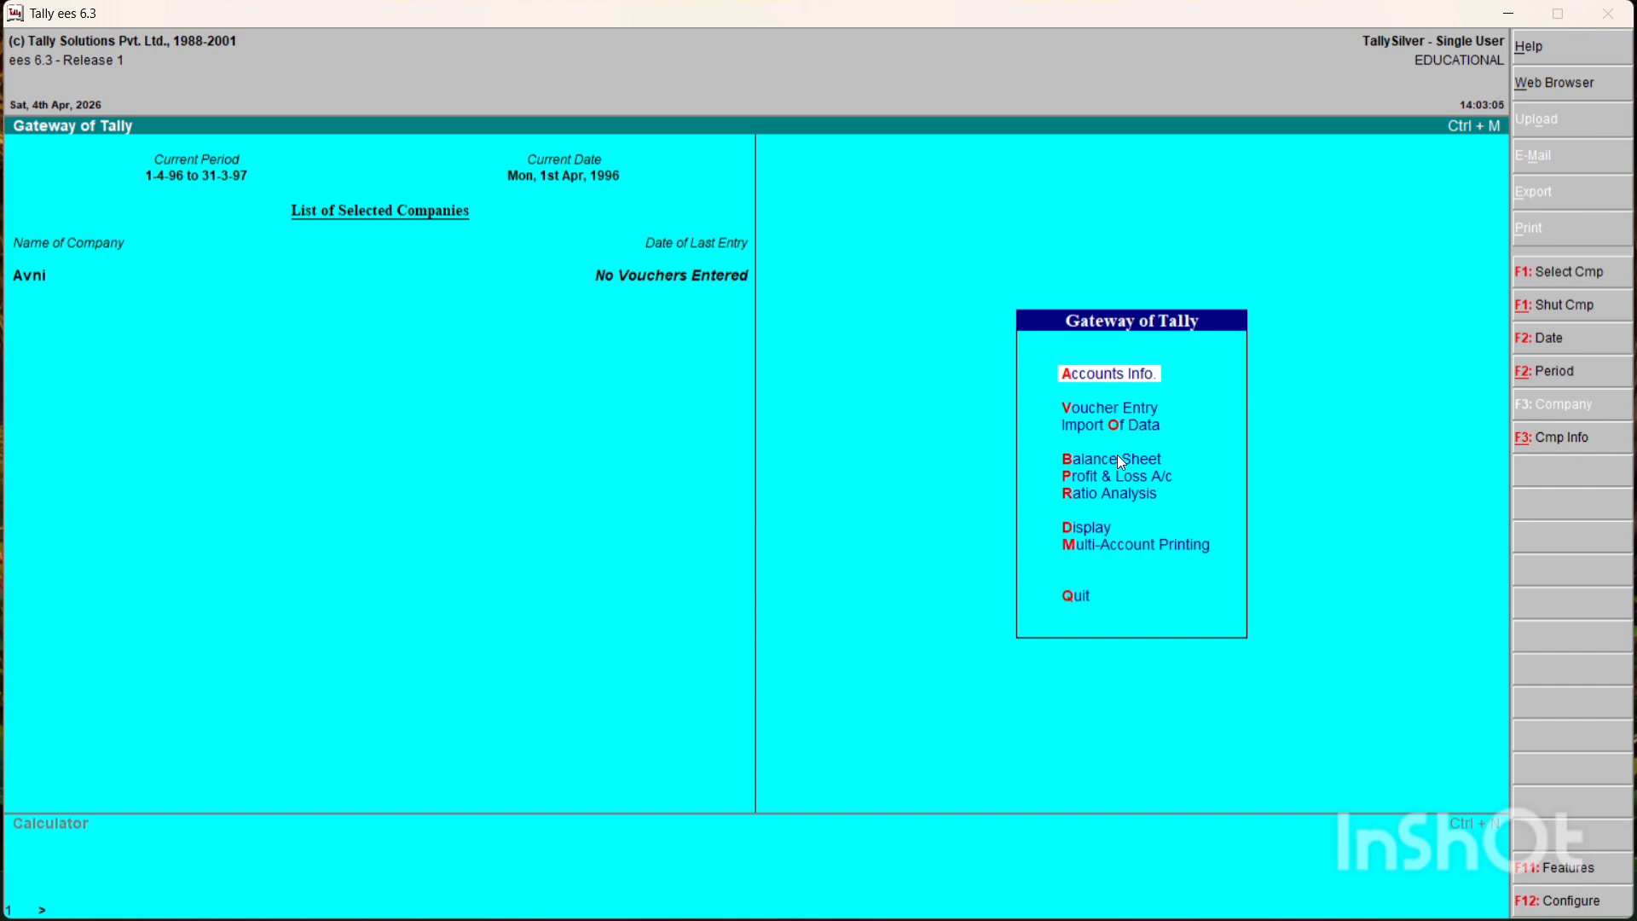
pyautogui.hotkey('alt', 'F1')
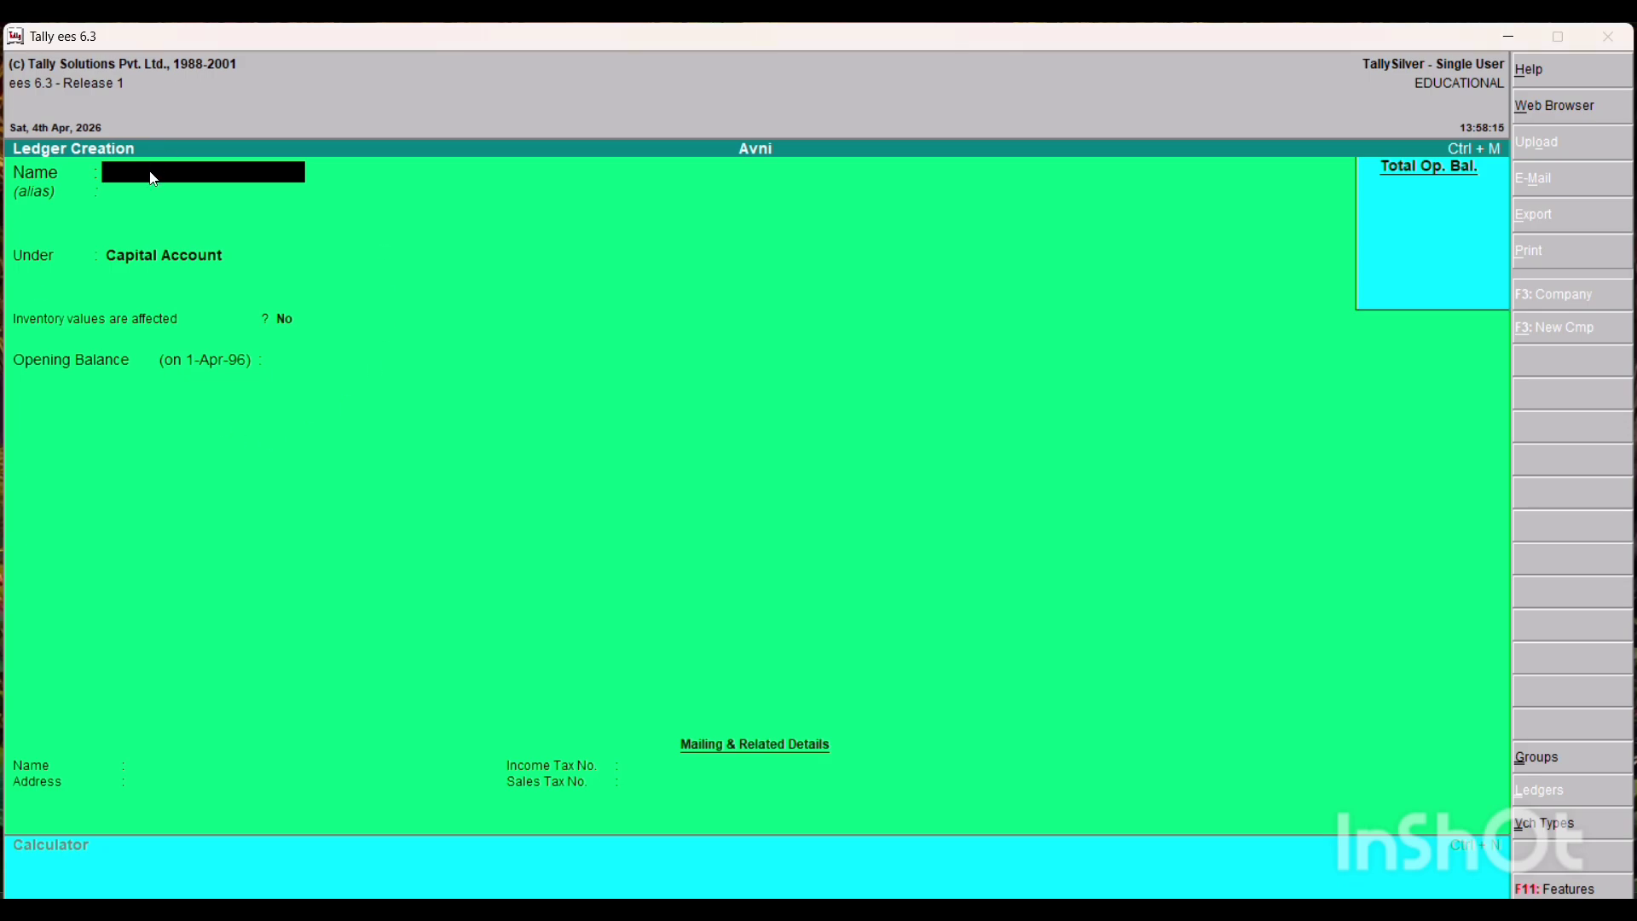
# Create a Purchase ledger under Purchase Accounts with inventory values affected set to Yes and no opening balance
pyautogui.write('Purchase')
pyautogui.press('Return')
pyautogui.press('Return')
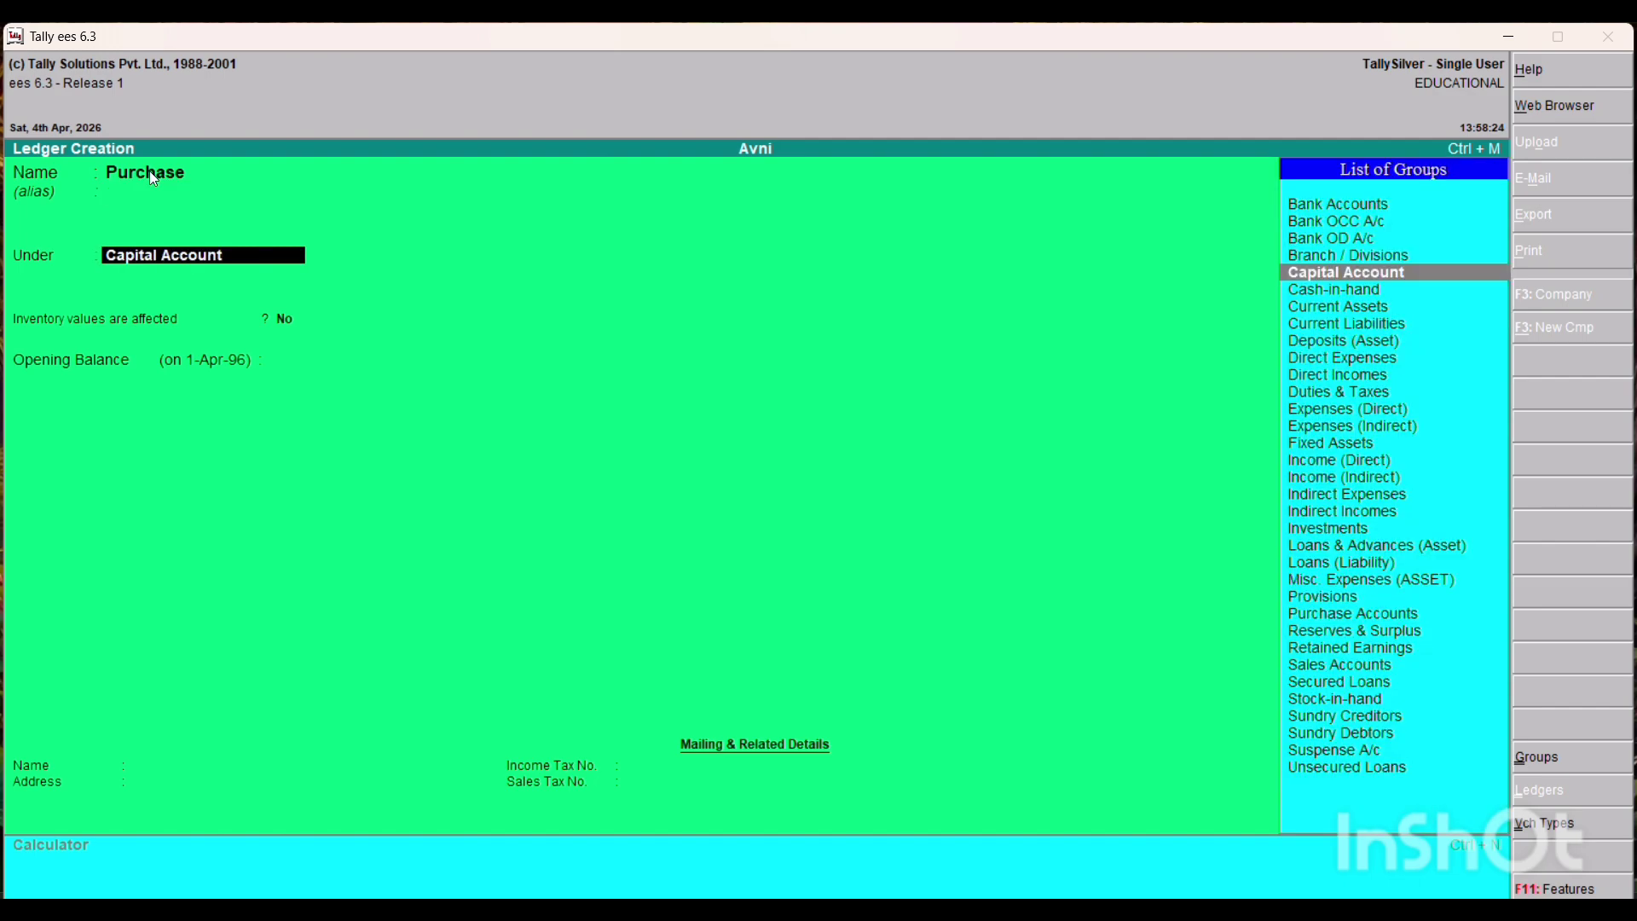
pyautogui.press('Down')
pyautogui.press('Down')
pyautogui.press('Down')
pyautogui.press('Down')
pyautogui.press('Down')
pyautogui.press('Down')
pyautogui.press('Down')
pyautogui.press('Down')
pyautogui.press('Down')
pyautogui.press('Down')
pyautogui.press('Down')
pyautogui.press('Down')
pyautogui.press('Down')
pyautogui.press('Down')
pyautogui.press('Down')
pyautogui.press('Down')
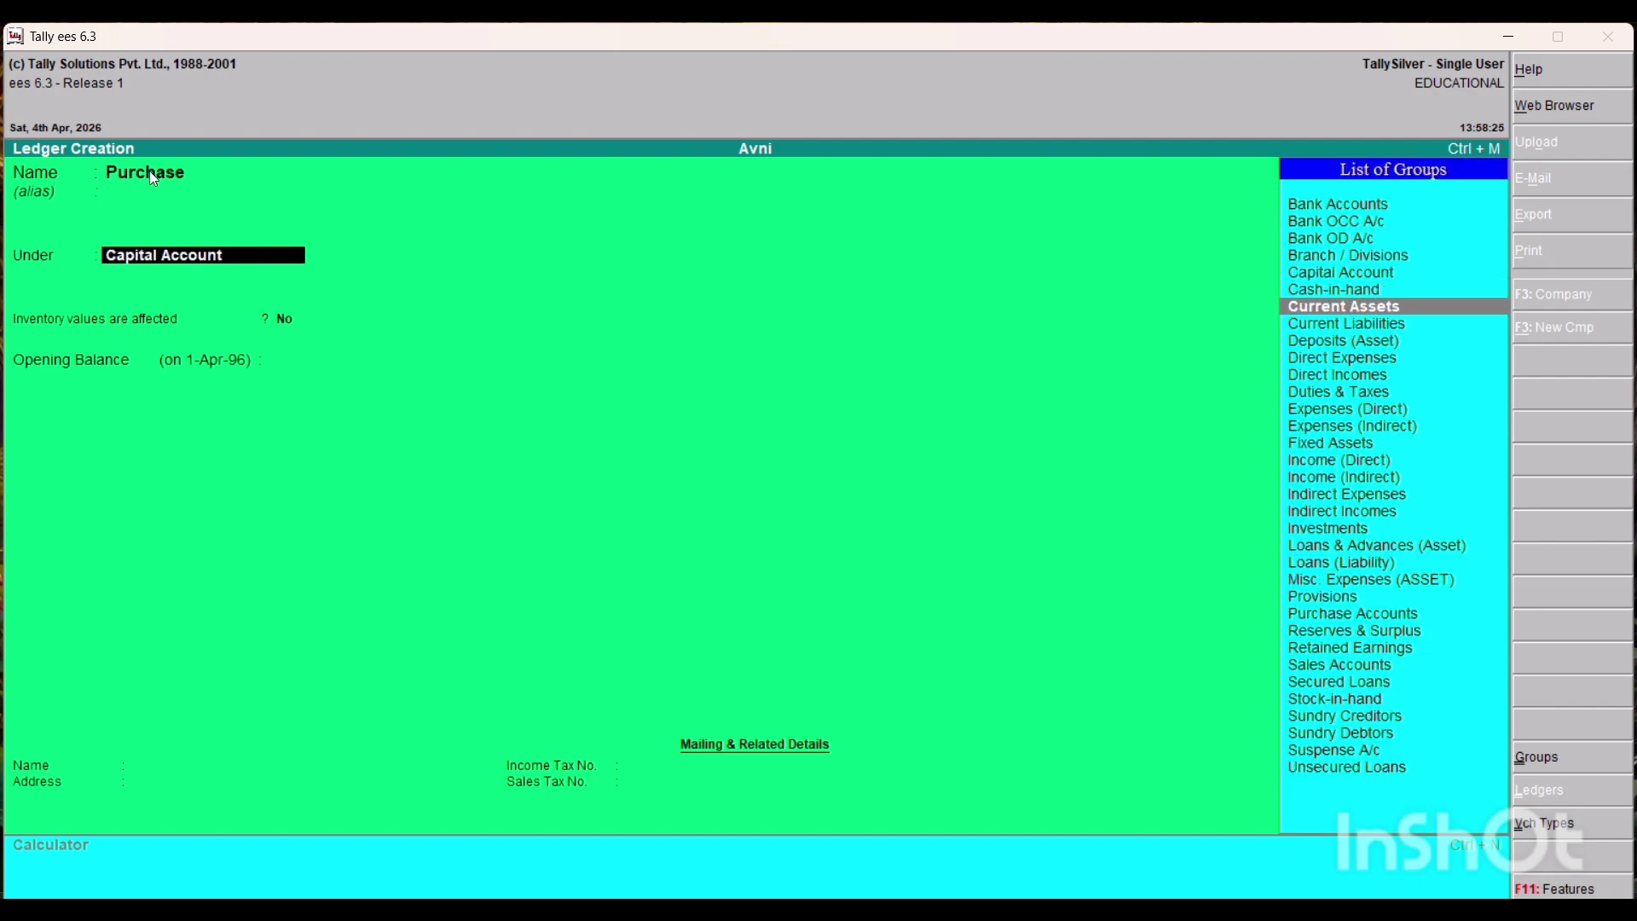
pyautogui.press('Down')
pyautogui.press('Down')
pyautogui.press('Down')
pyautogui.press('Down')
pyautogui.press('Down')
pyautogui.press('Down')
pyautogui.press('Down')
pyautogui.press('Down')
pyautogui.press('Down')
pyautogui.press('Down')
pyautogui.press('Down')
pyautogui.press('Down')
pyautogui.press('Down')
pyautogui.press('Up')
pyautogui.press('Up')
pyautogui.press('Up')
pyautogui.press('Up')
pyautogui.press('Up')
pyautogui.press('Up')
pyautogui.press('Up')
pyautogui.press('Up')
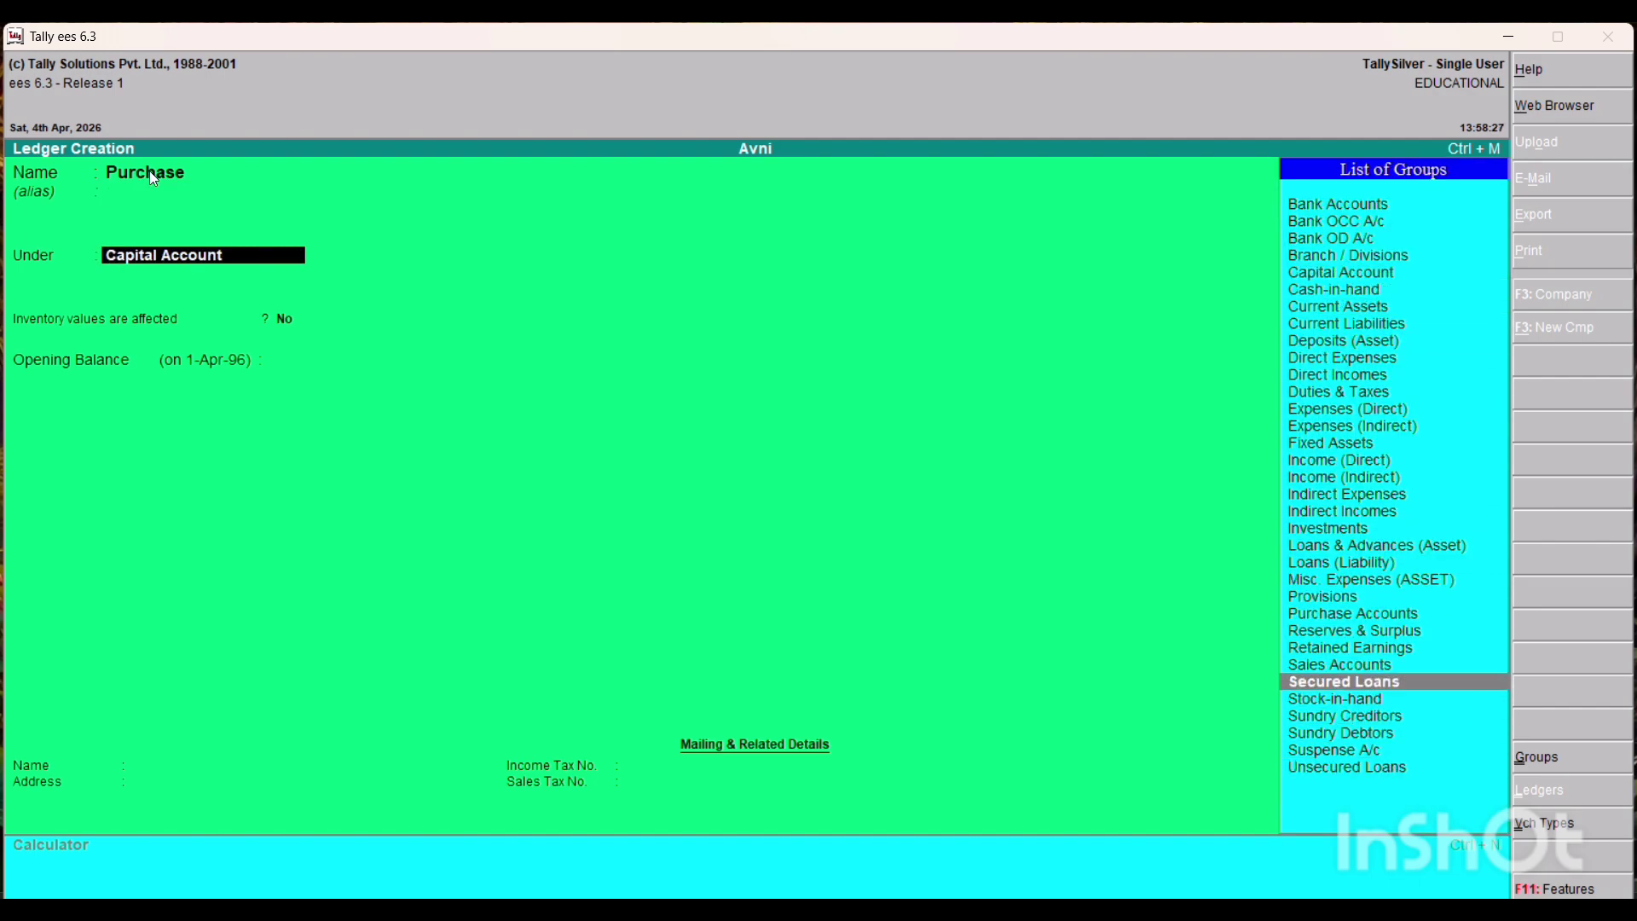
pyautogui.press('Up')
pyautogui.press('Return')
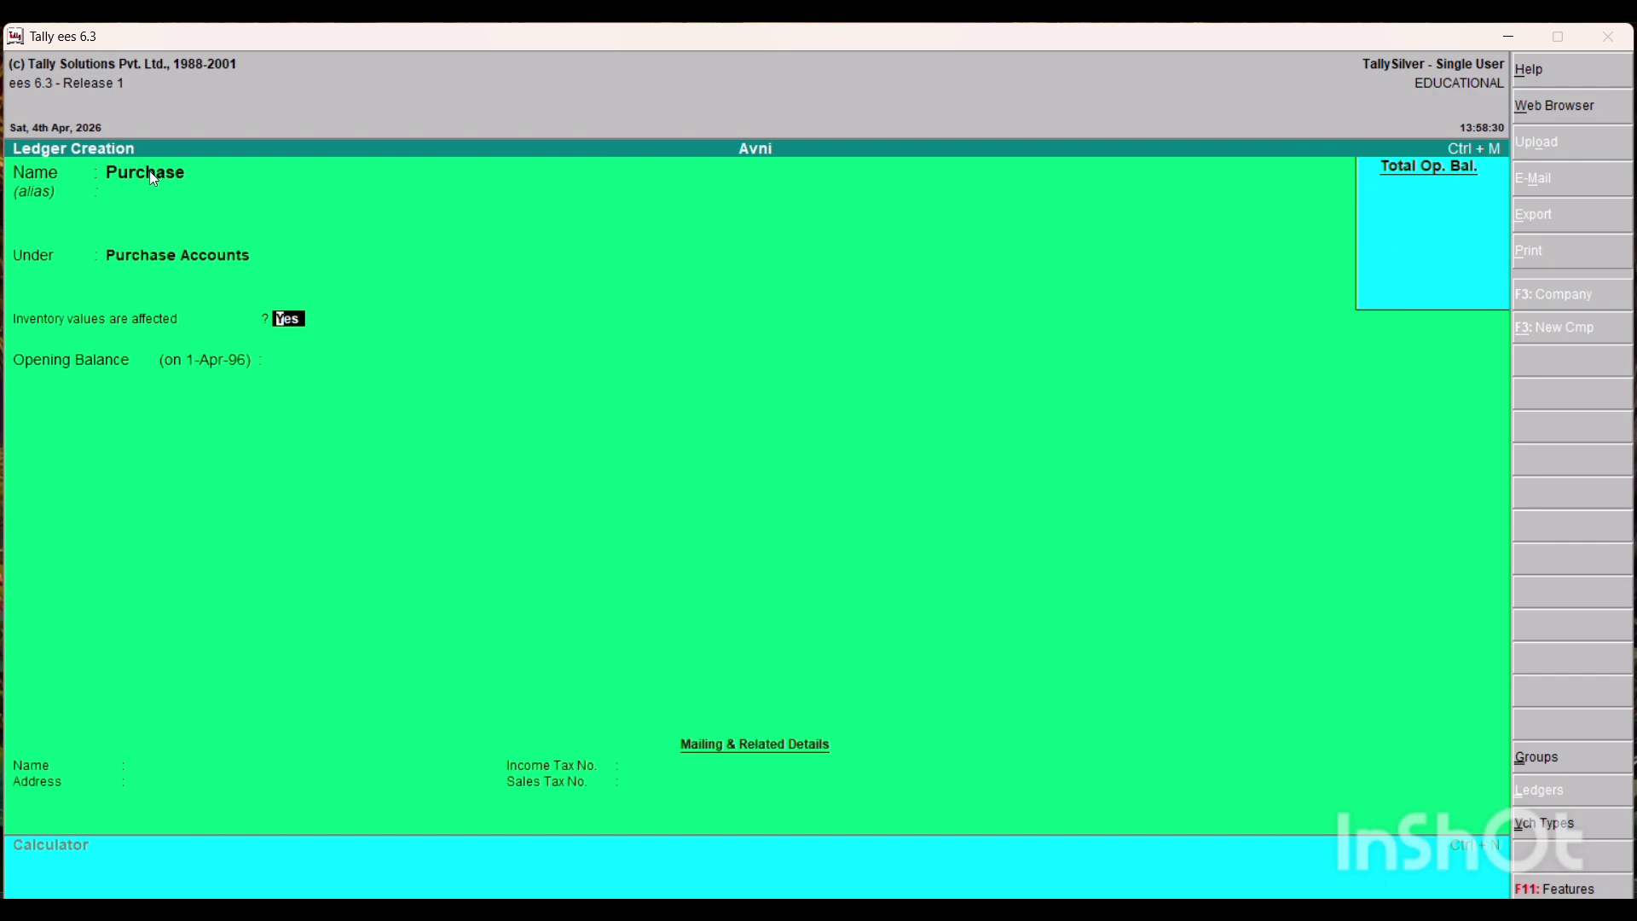
pyautogui.press('Return')
pyautogui.press('Return')
pyautogui.press('Return')
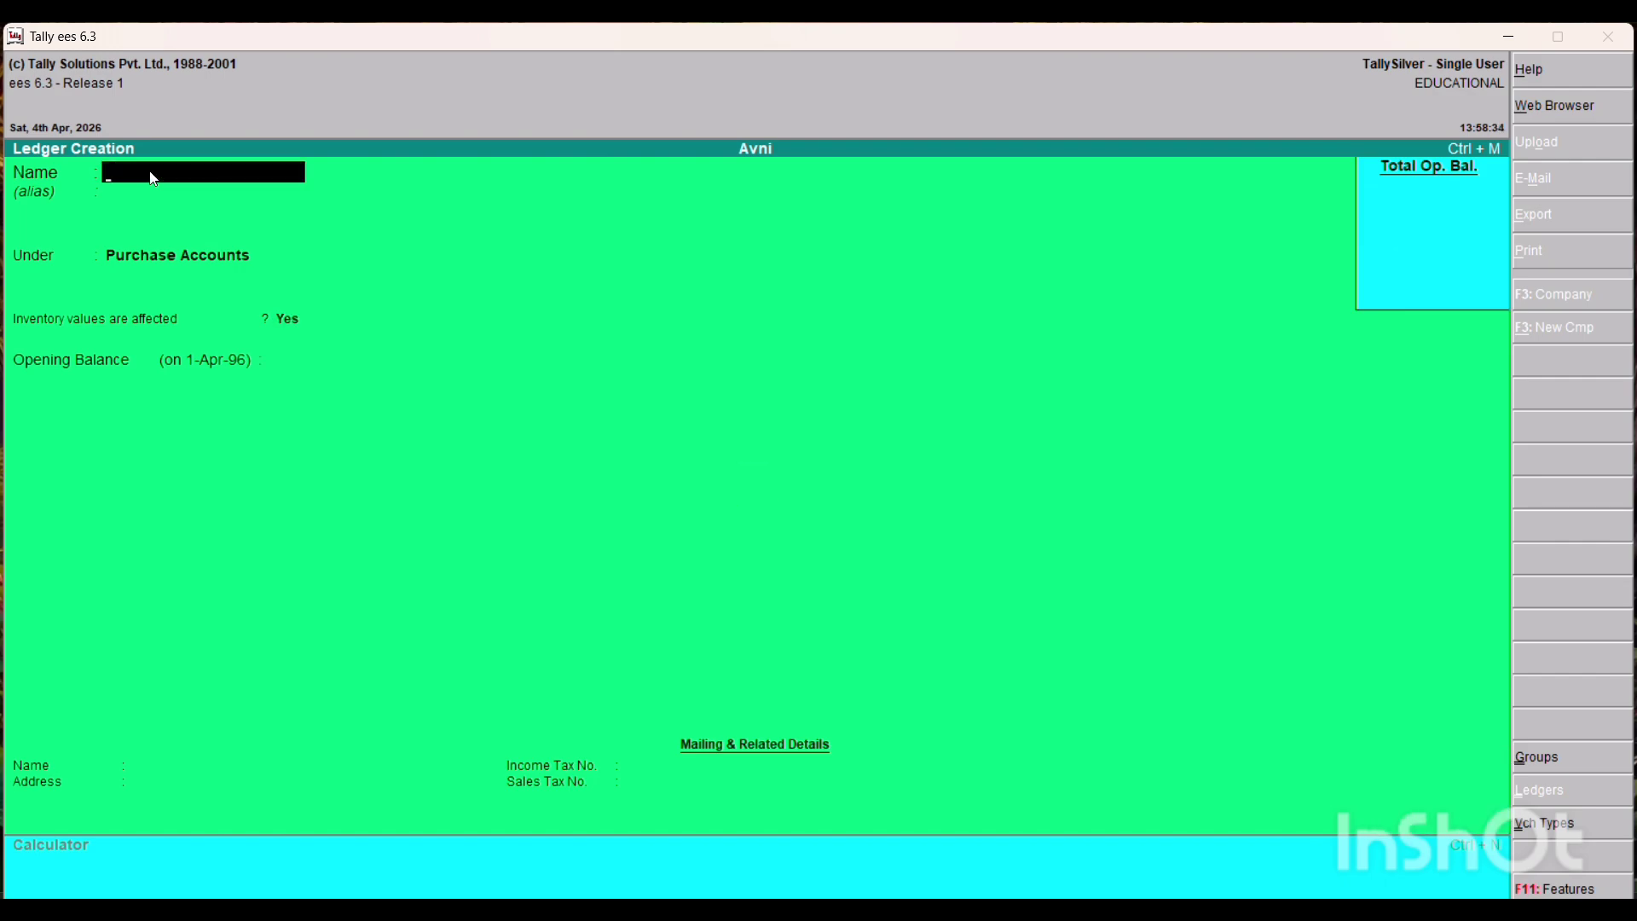
# Create a Sale ledger under Sales Accounts with inventory values affected set to Yes and no opening balance
pyautogui.write('Sale')
pyautogui.press('Return')
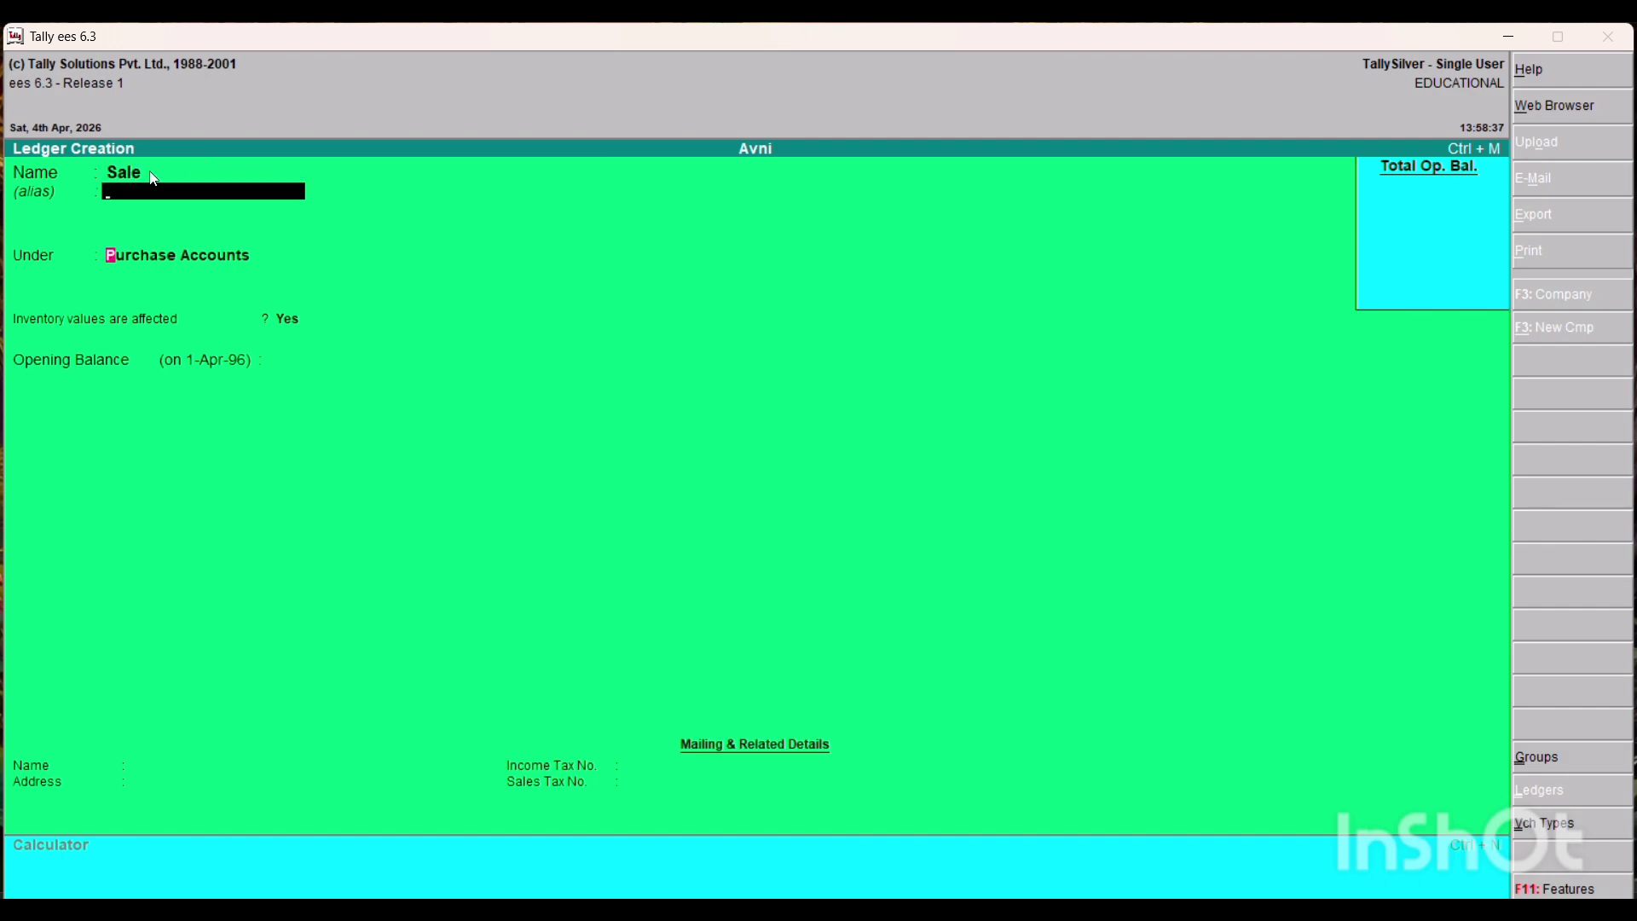
pyautogui.press('Return')
pyautogui.write('Sales')
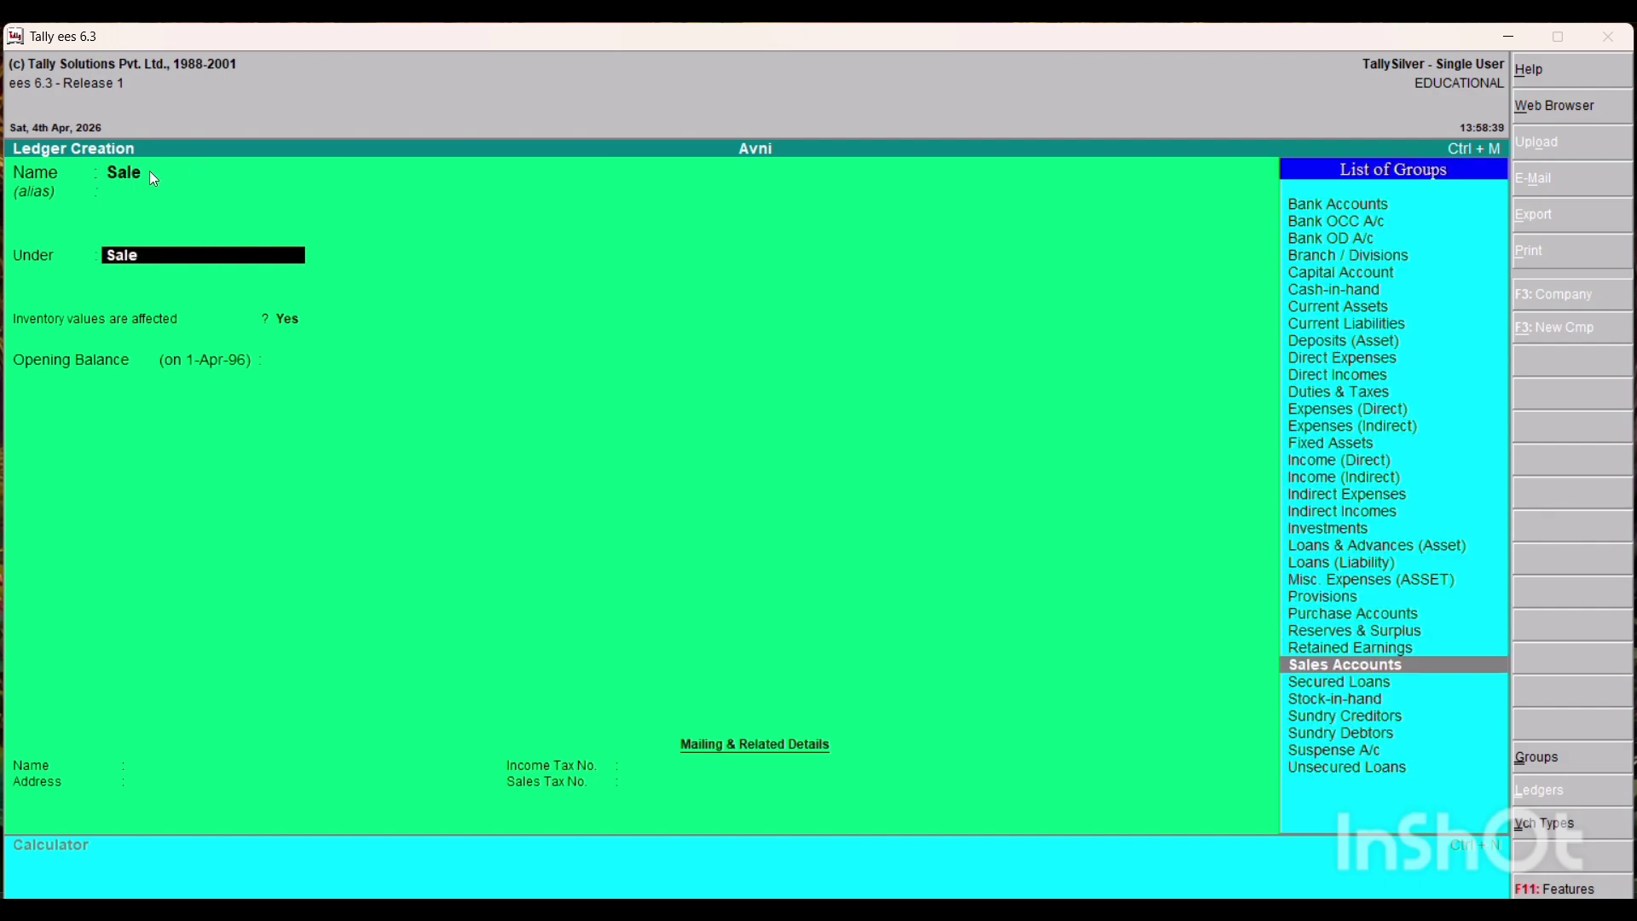
pyautogui.press('Return')
pyautogui.press('Return')
pyautogui.press('Return')
pyautogui.press('Return')
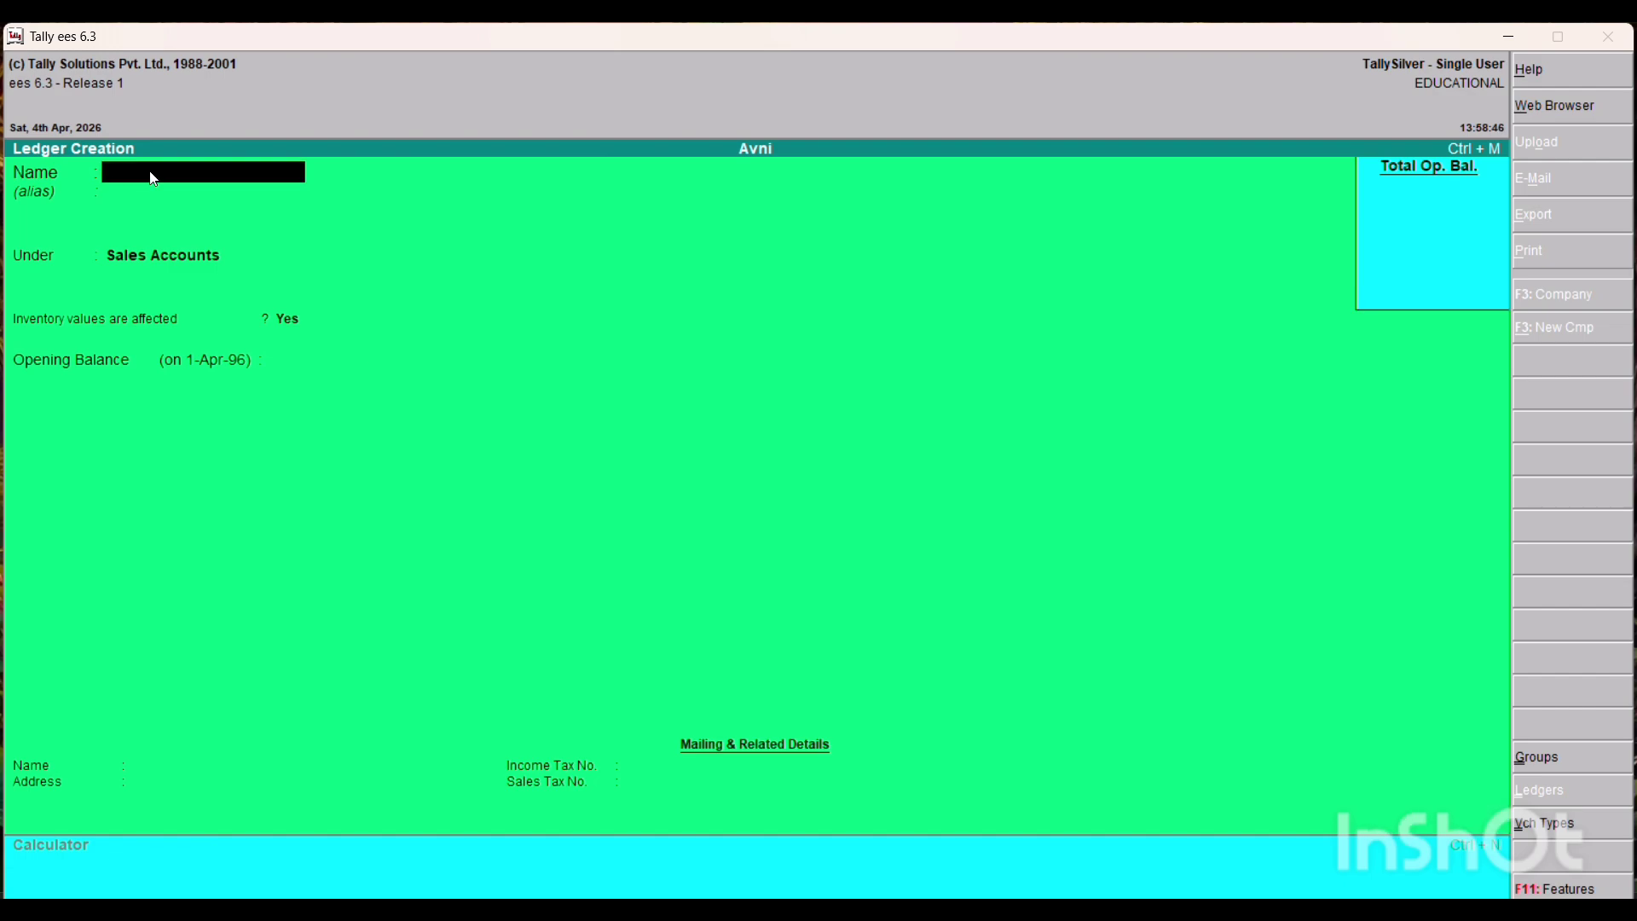
pyautogui.write('Ram')
pyautogui.press('Return')
pyautogui.press('Return')
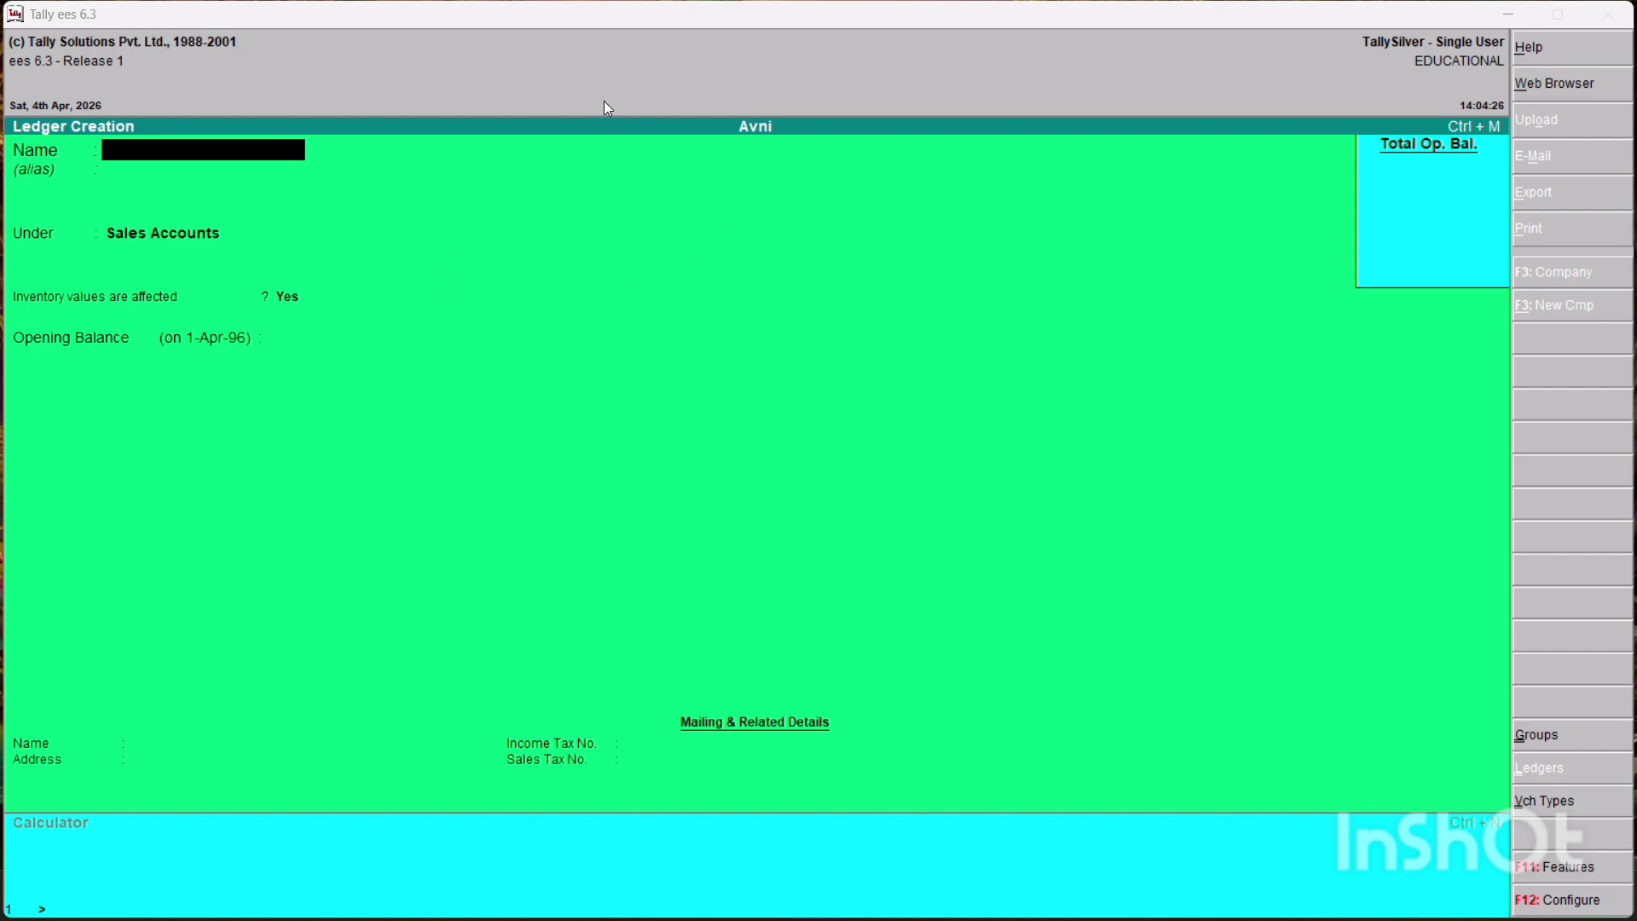
# Create a ledger in the customer's name under Sundry Debtors, with no opening balance
pyautogui.click(269, 154)
pyautogui.write('Ram')
pyautogui.press('Return')
pyautogui.press('Return')
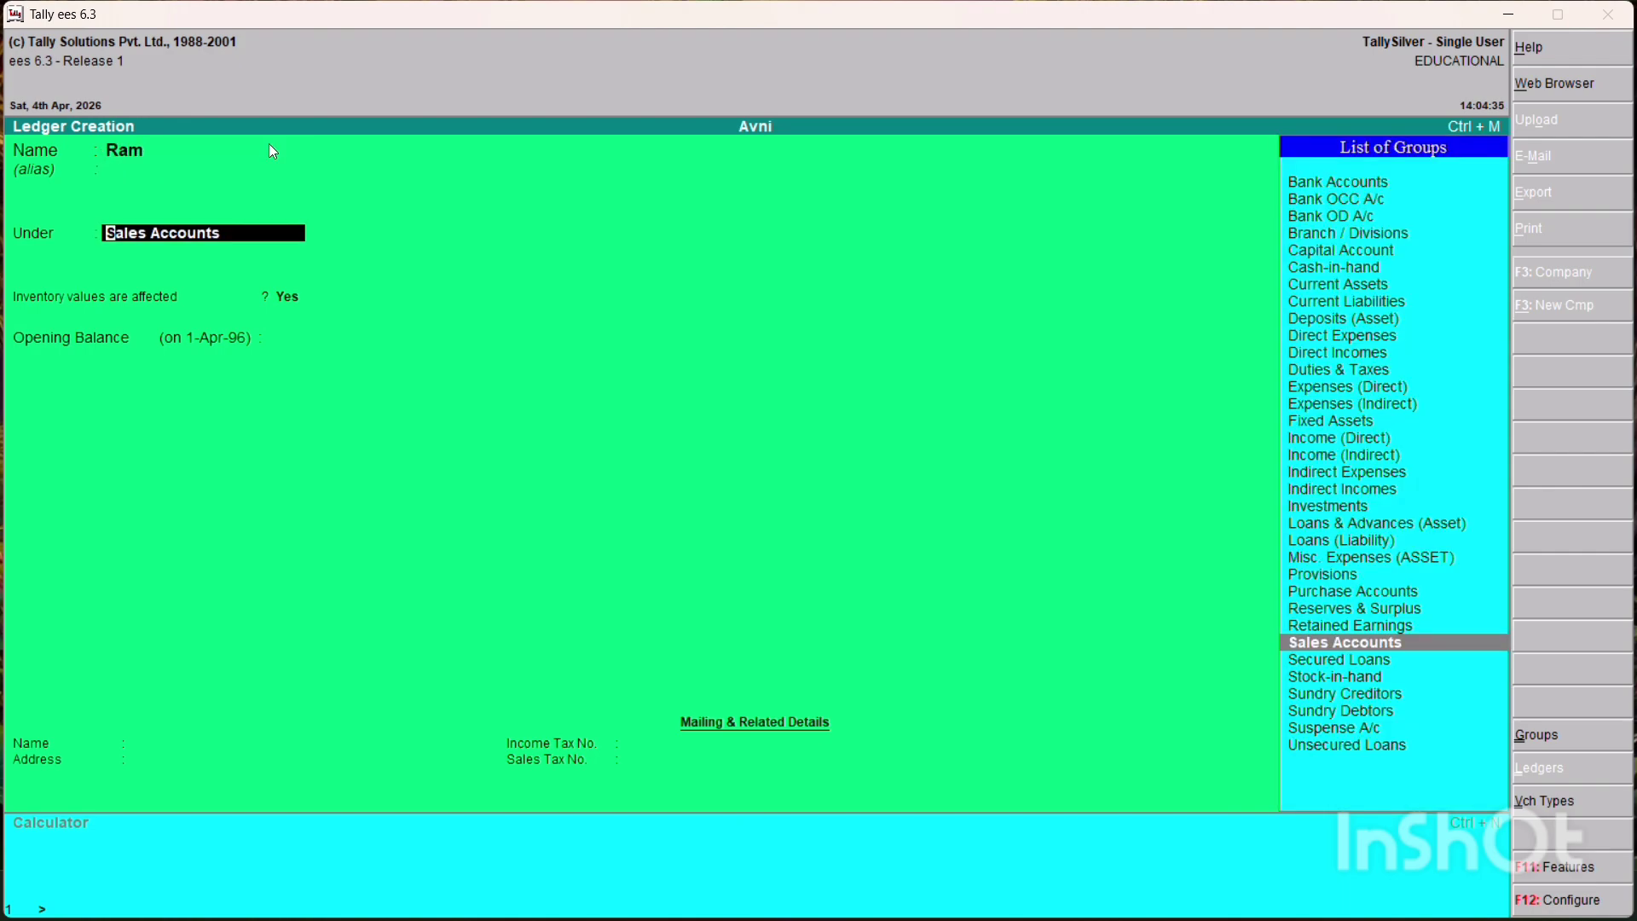
pyautogui.press('Down')
pyautogui.press('Down')
pyautogui.press('Down')
pyautogui.press('Down')
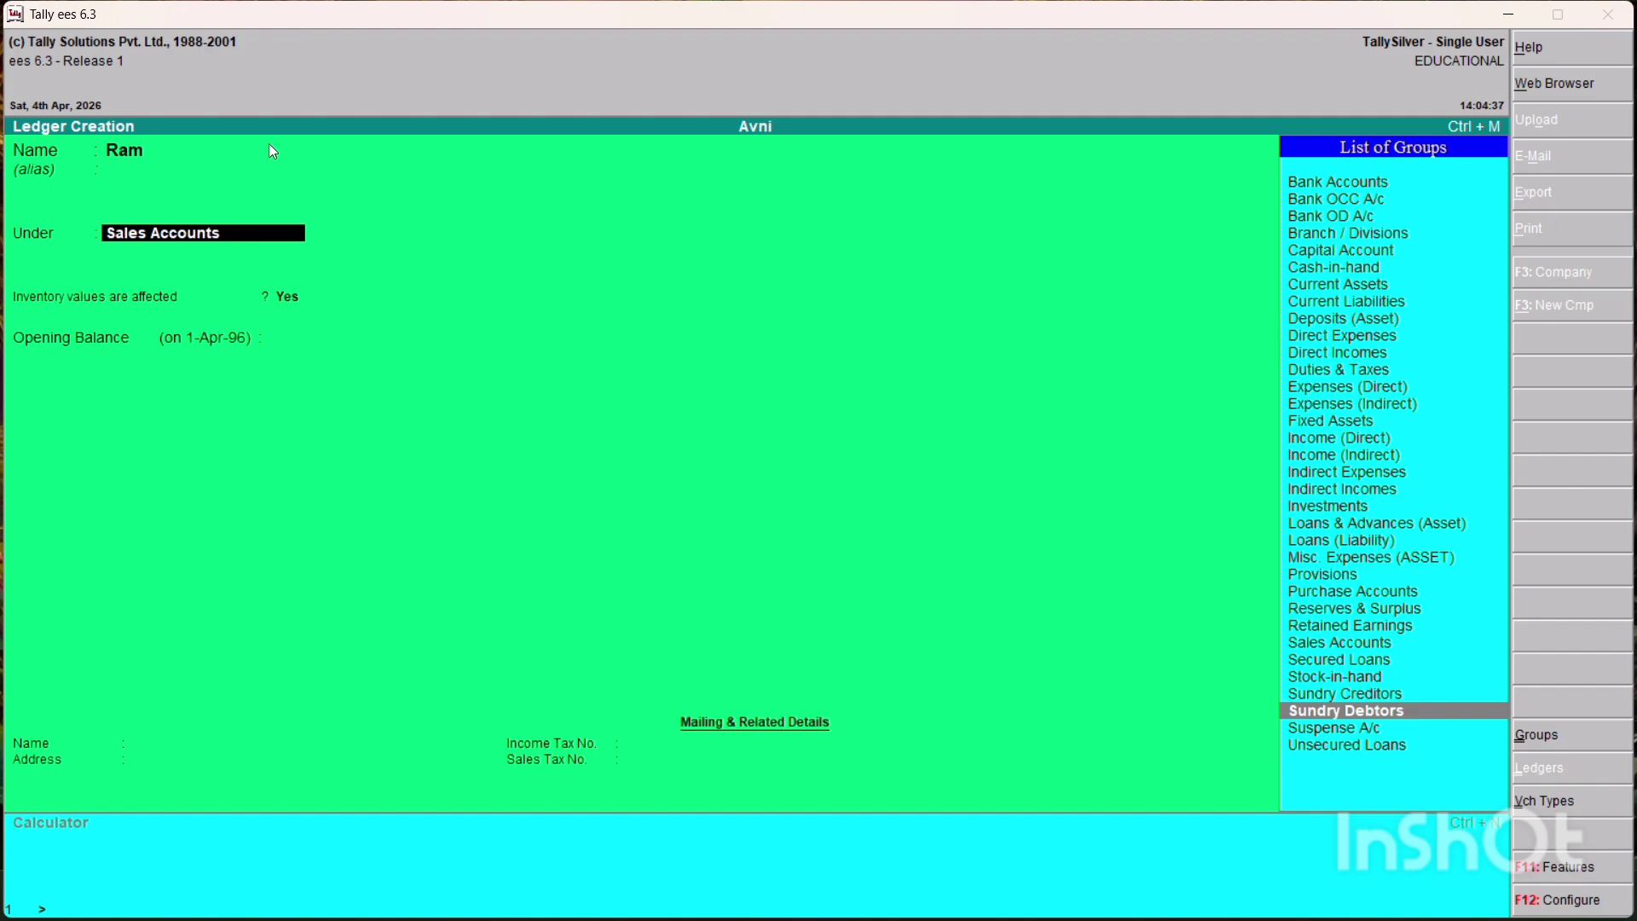
pyautogui.press('Return')
pyautogui.press('Return')
pyautogui.press('Return')
pyautogui.press('Return')
pyautogui.press('Return')
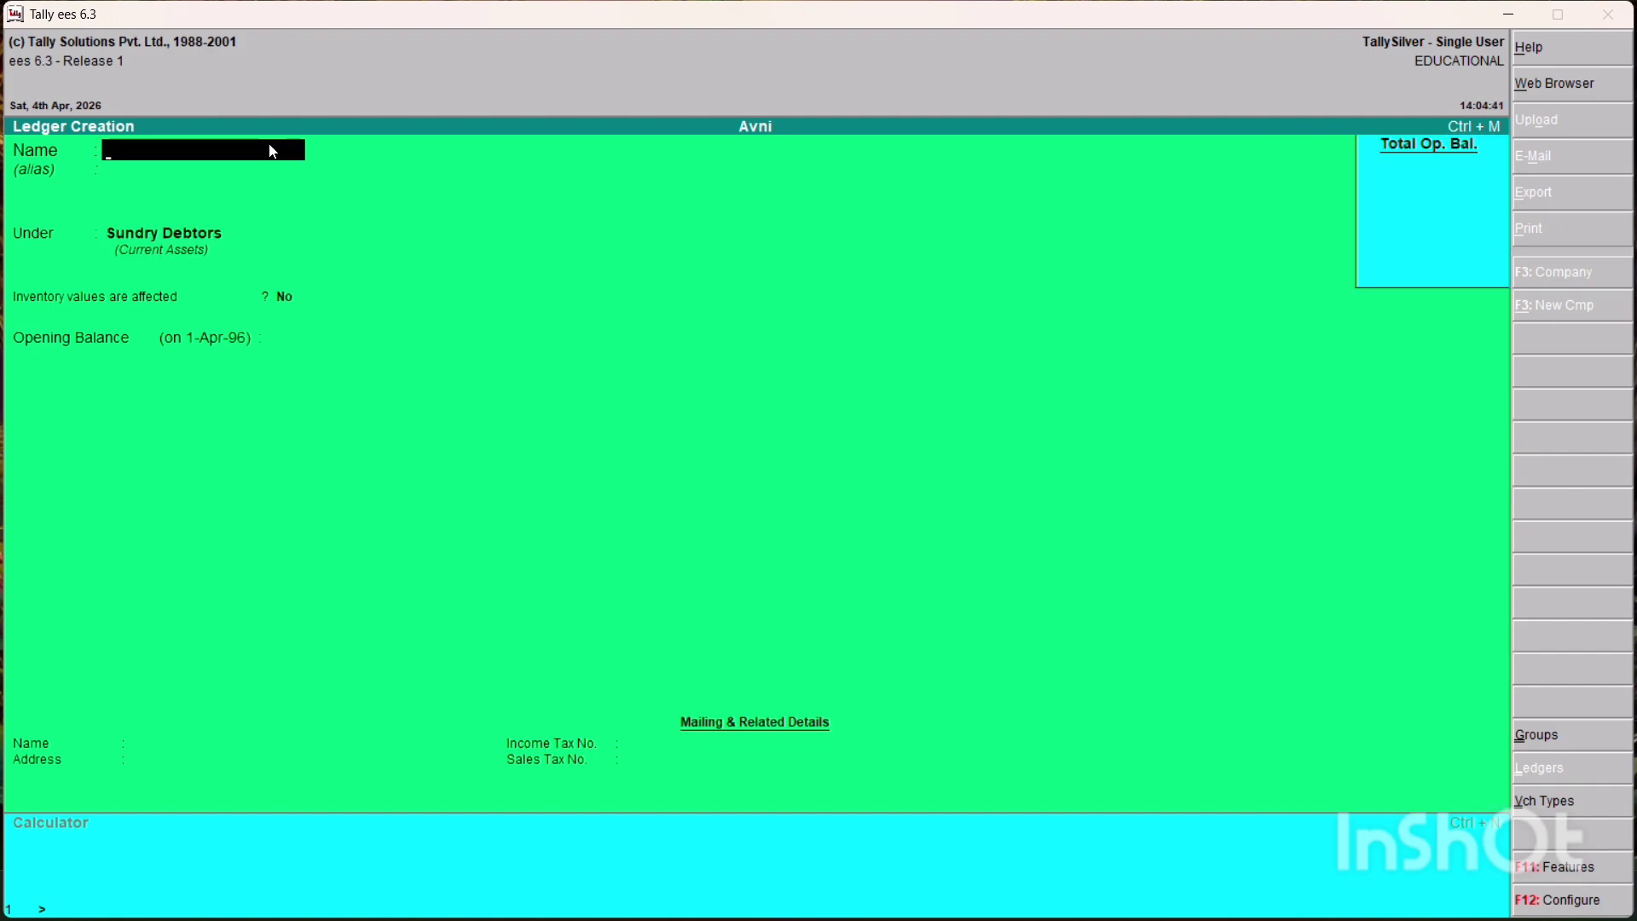
# Create a ledger in the supplier's name under Sundry Creditors, leaving the opening balance and mailing details at their defaults
pyautogui.write('Ankit')
pyautogui.press('Return')
pyautogui.press('Return')
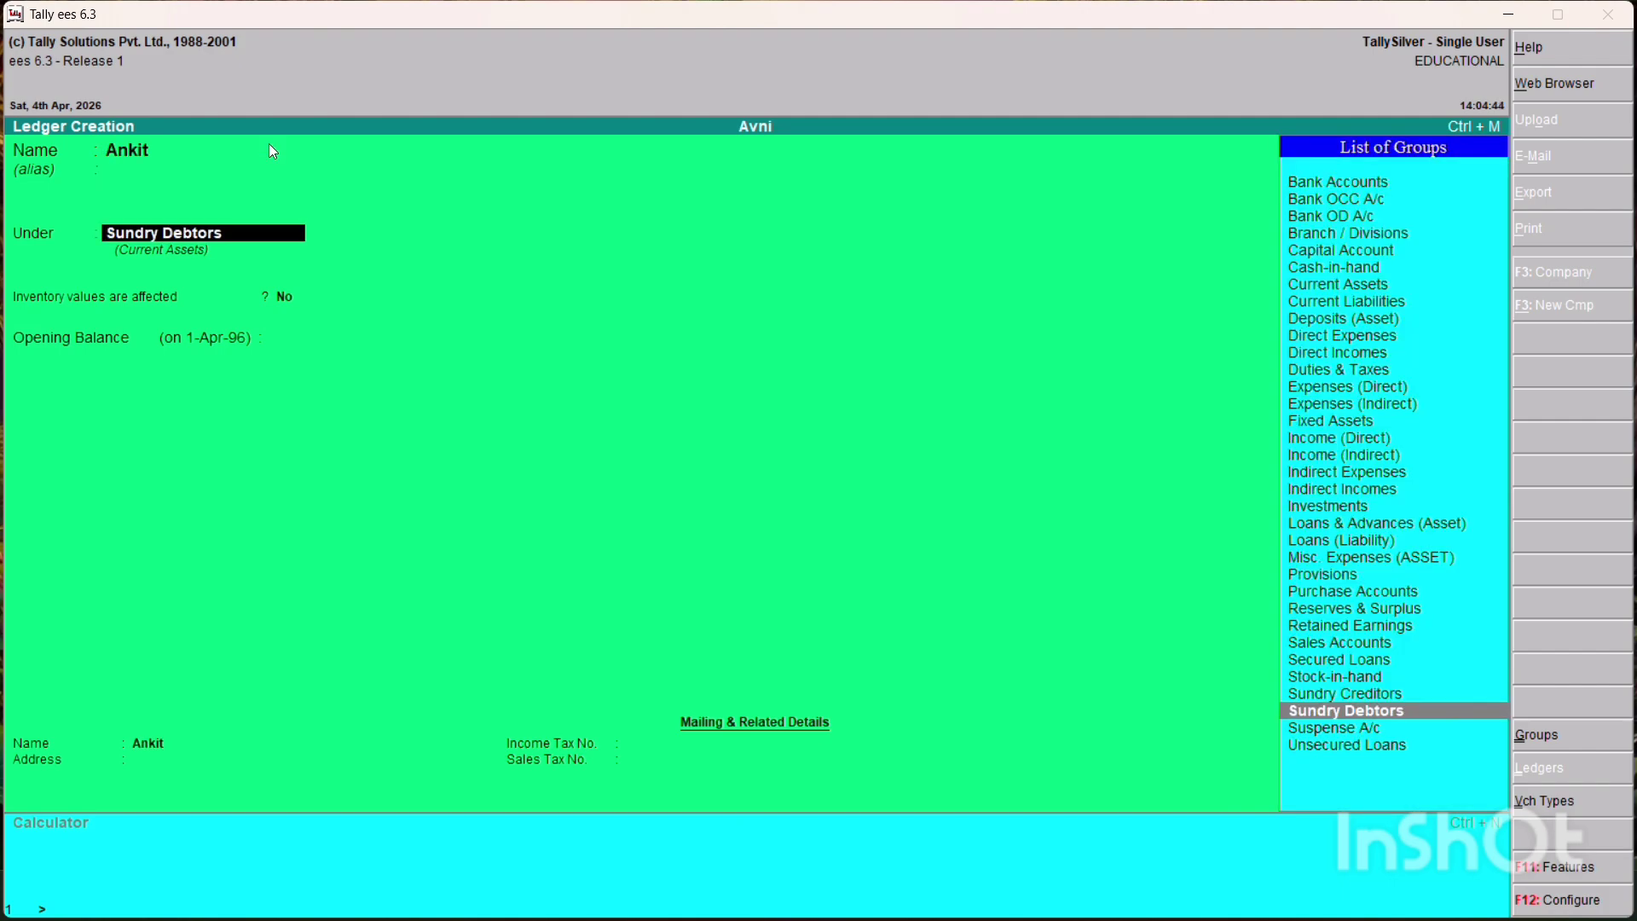
pyautogui.press('Up')
pyautogui.press('Return')
pyautogui.press('Return')
pyautogui.press('Return')
pyautogui.press('Return')
pyautogui.press('Return')
pyautogui.press('Return')
pyautogui.press('Return')
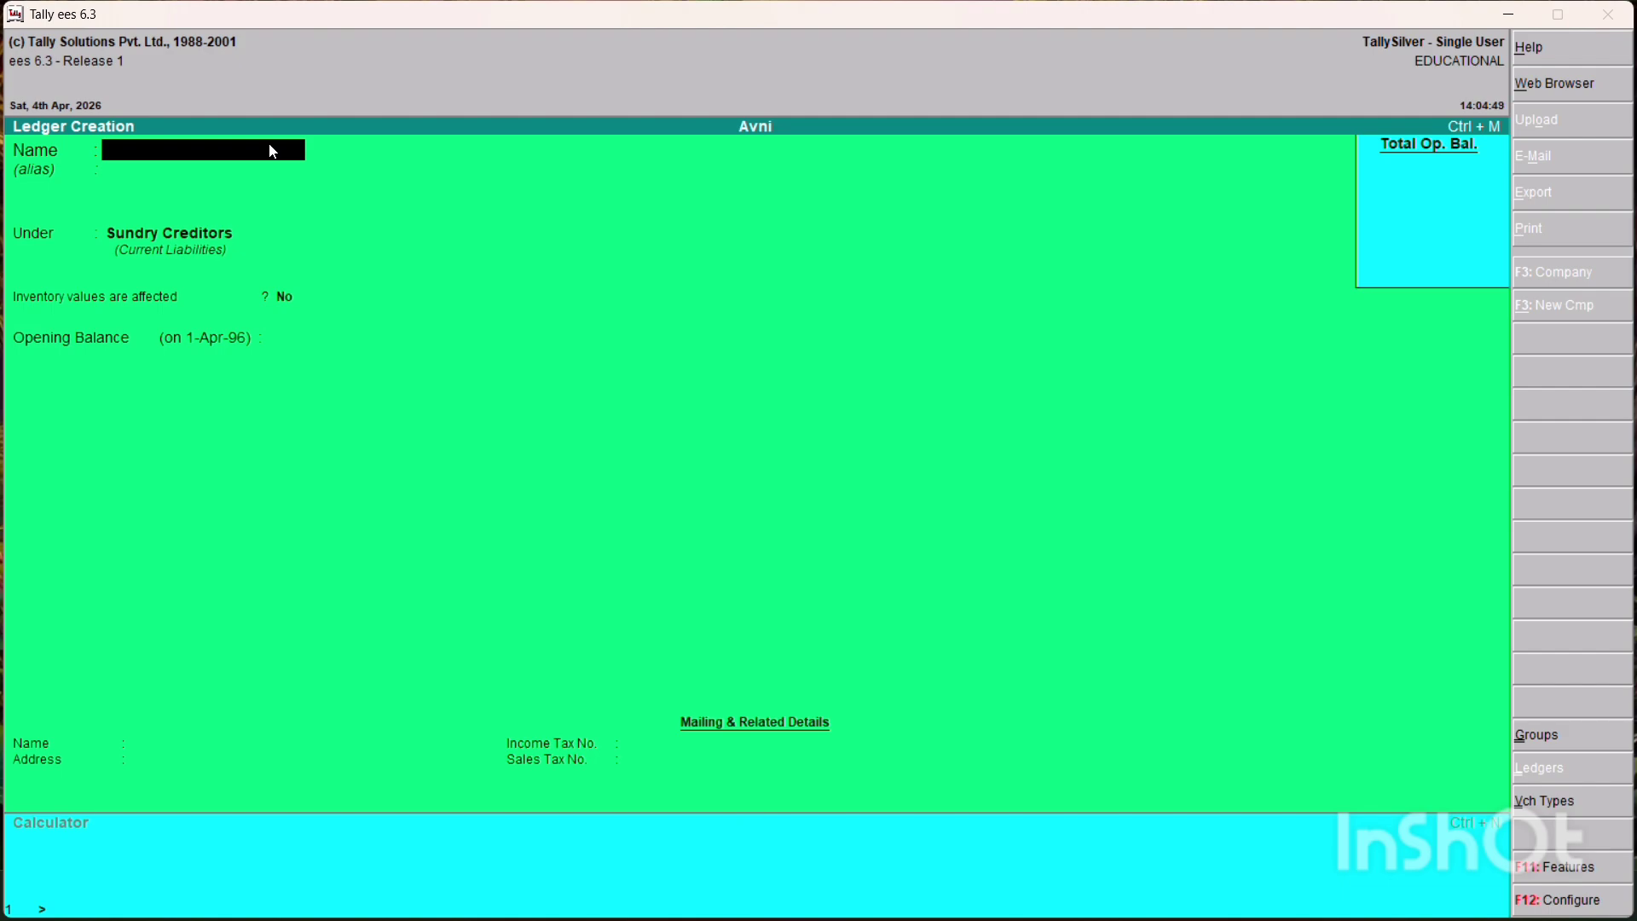
# Create a Furniture ledger under Indirect Expenses with no opening balance
pyautogui.write('Furniture')
pyautogui.press('Return')
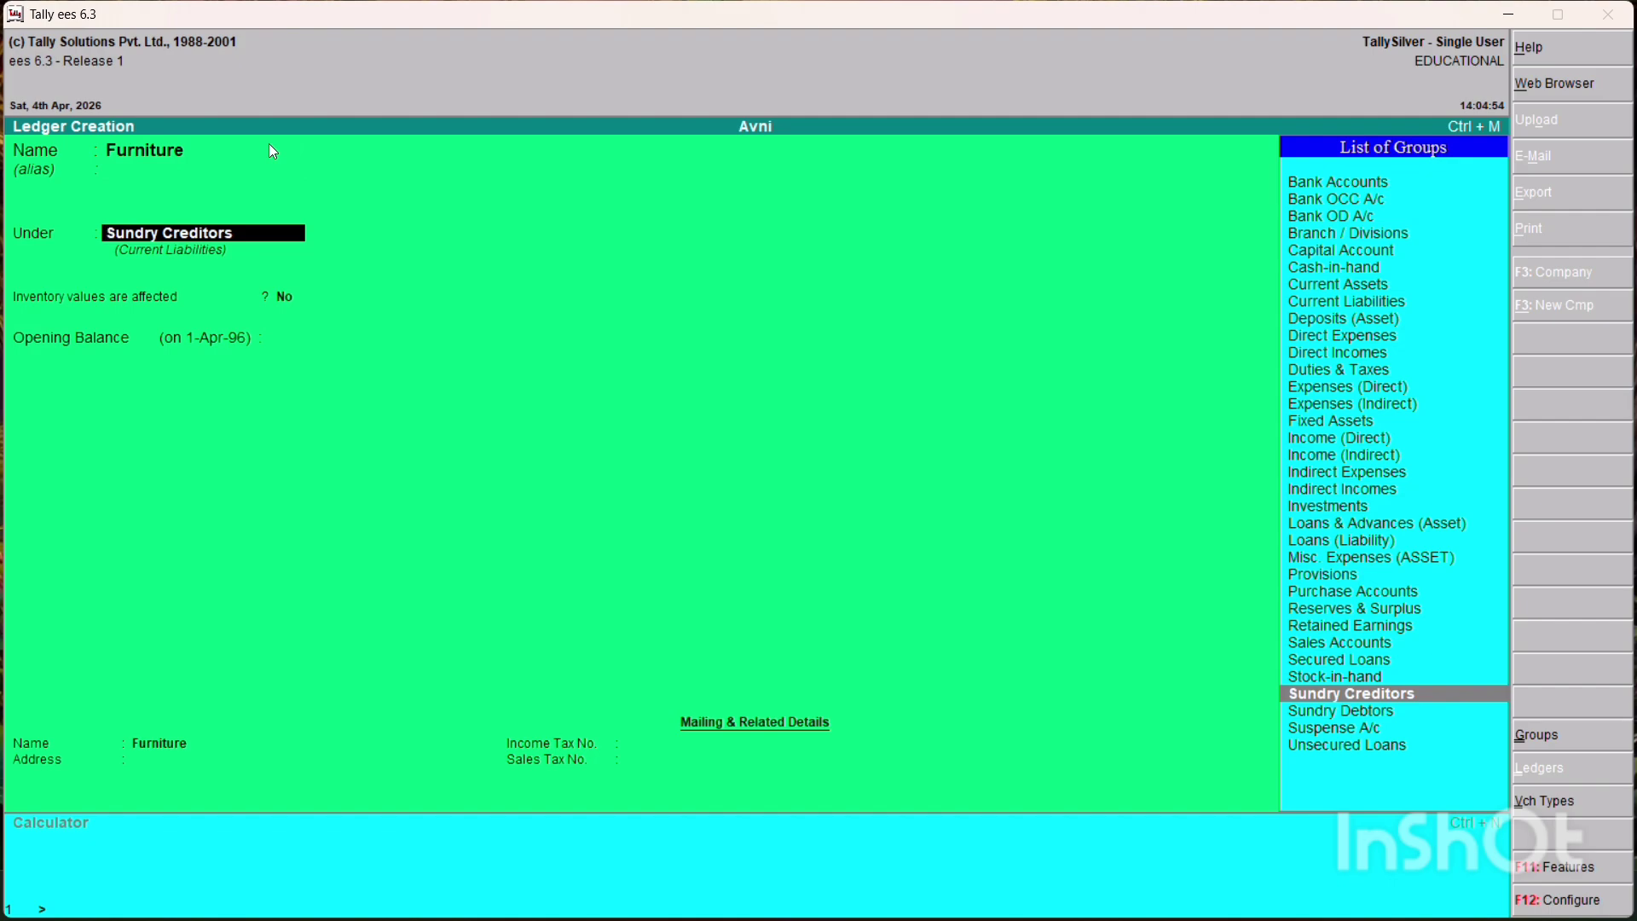
pyautogui.press('Up')
pyautogui.press('Up')
pyautogui.press('Up')
pyautogui.press('Up')
pyautogui.press('Up')
pyautogui.press('Up')
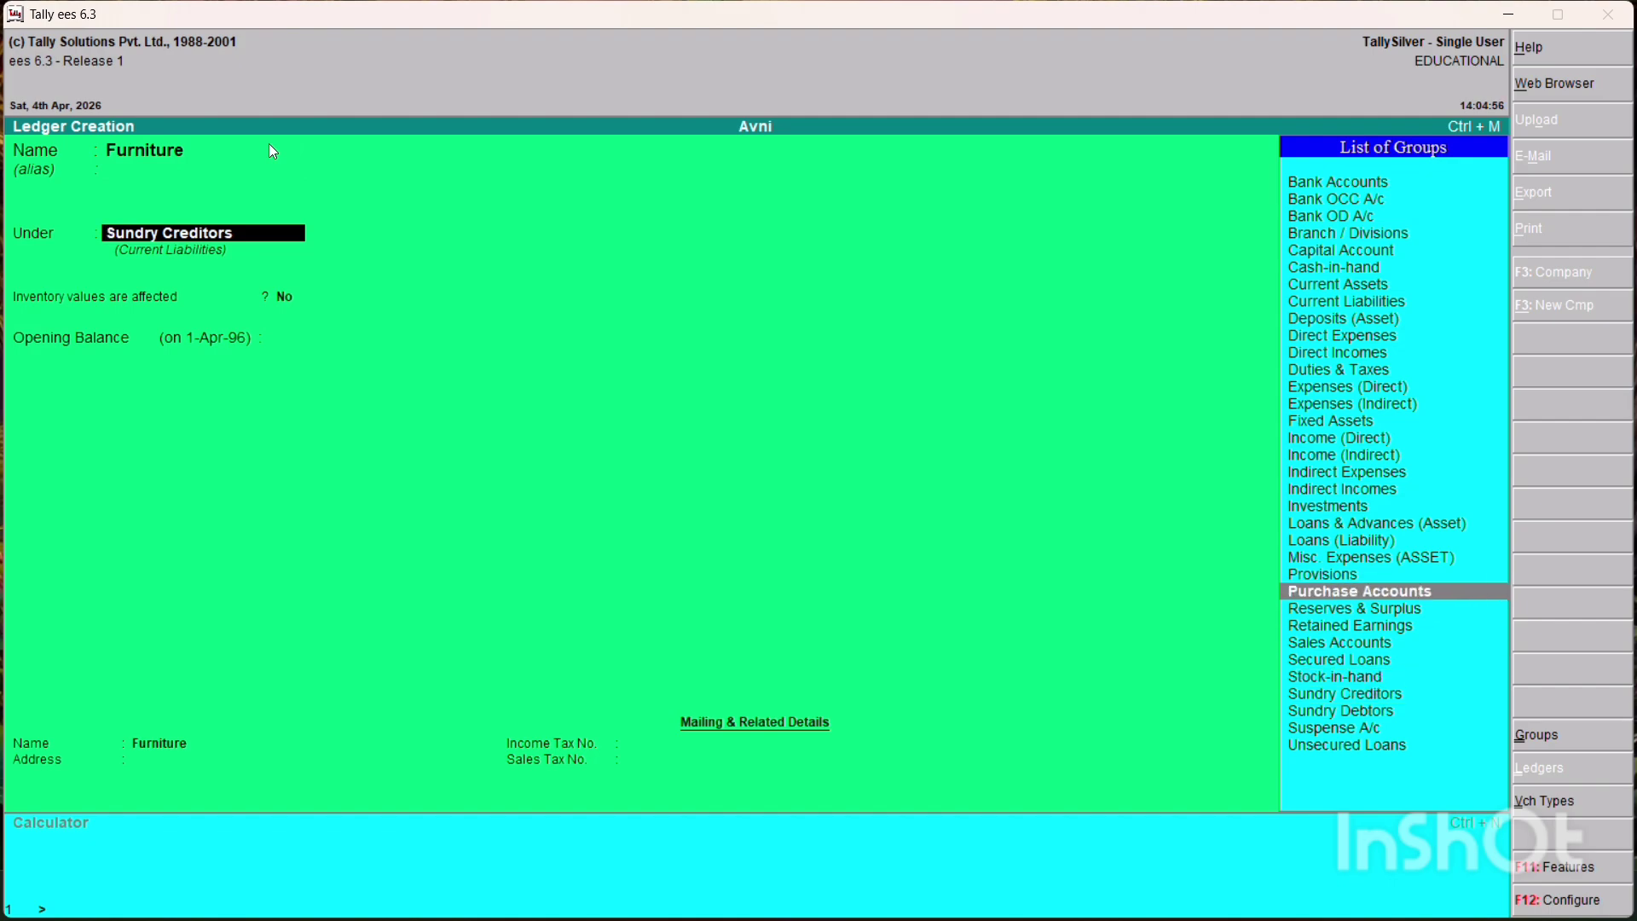
pyautogui.press('Up')
pyautogui.press('Up')
pyautogui.press('Up')
pyautogui.press('Up')
pyautogui.press('Up')
pyautogui.press('Up')
pyautogui.press('Up')
pyautogui.press('Return')
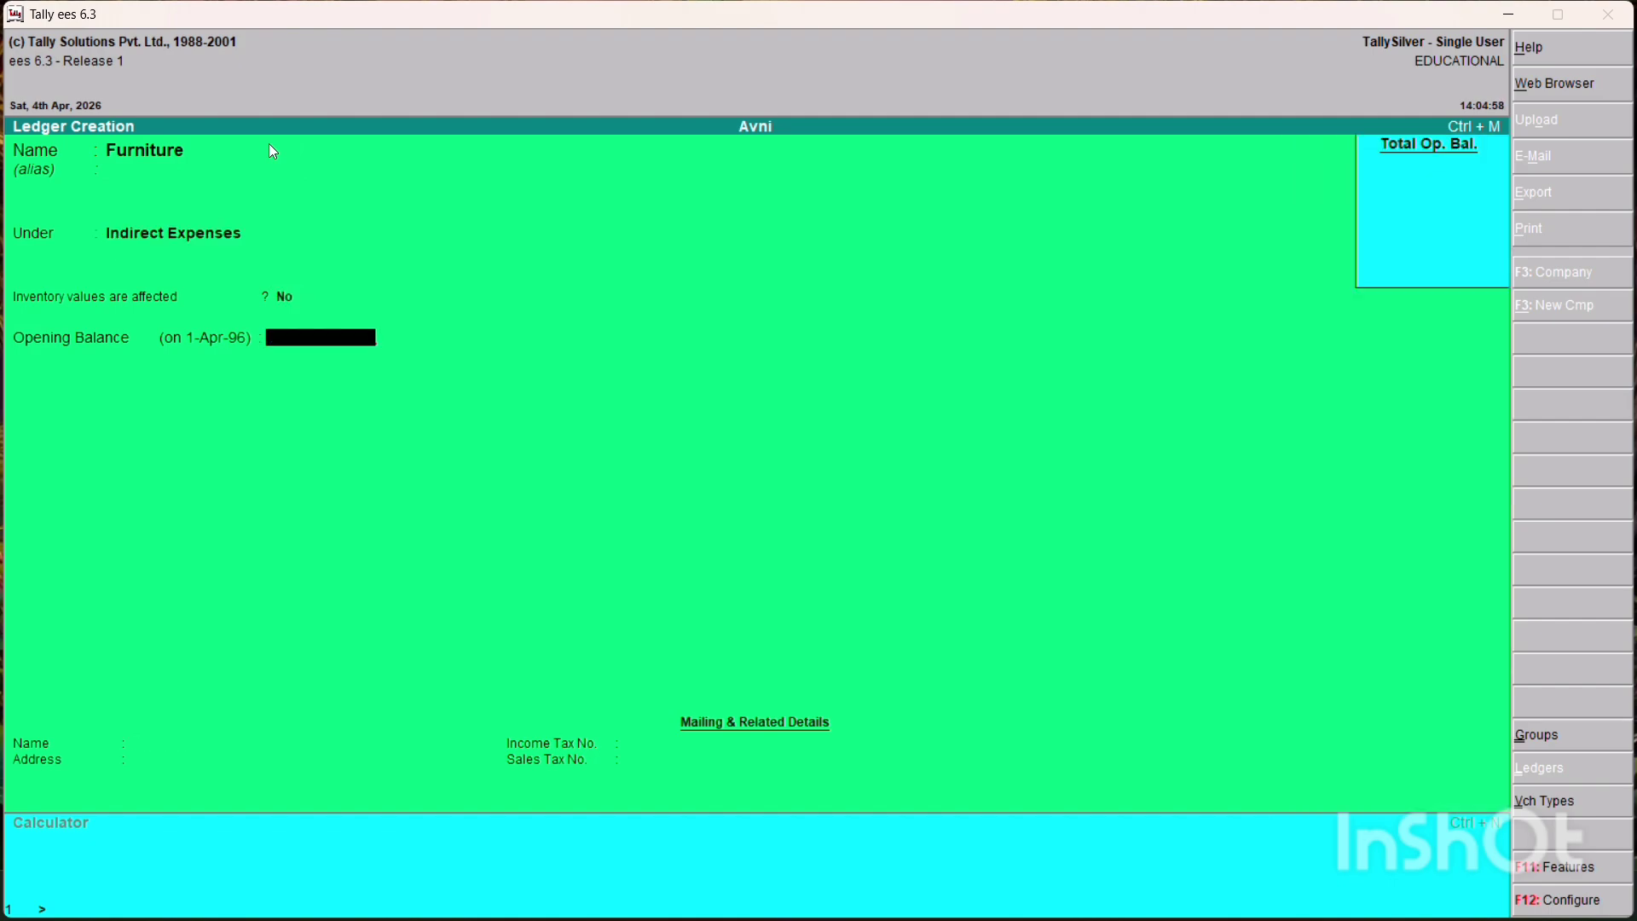
pyautogui.press('Return')
pyautogui.press('Return')
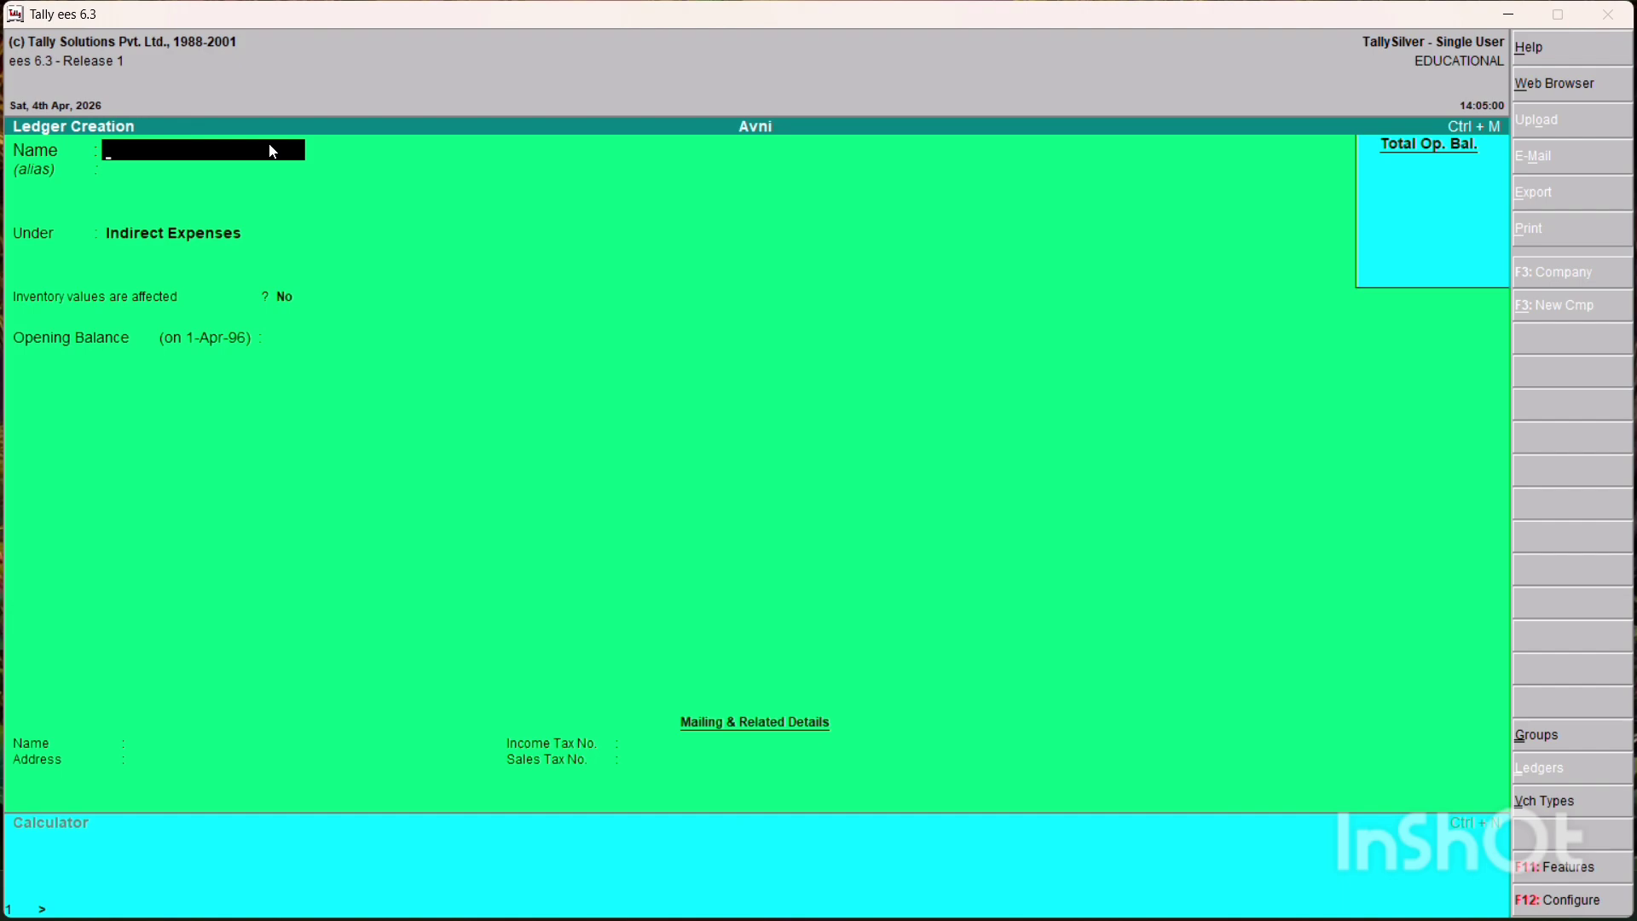
# Create a Stationary ledger under Indirect Expenses with inventory values affected left at No and no opening balance
pyautogui.write('Stationary')
pyautogui.press('Return')
pyautogui.press('Return')
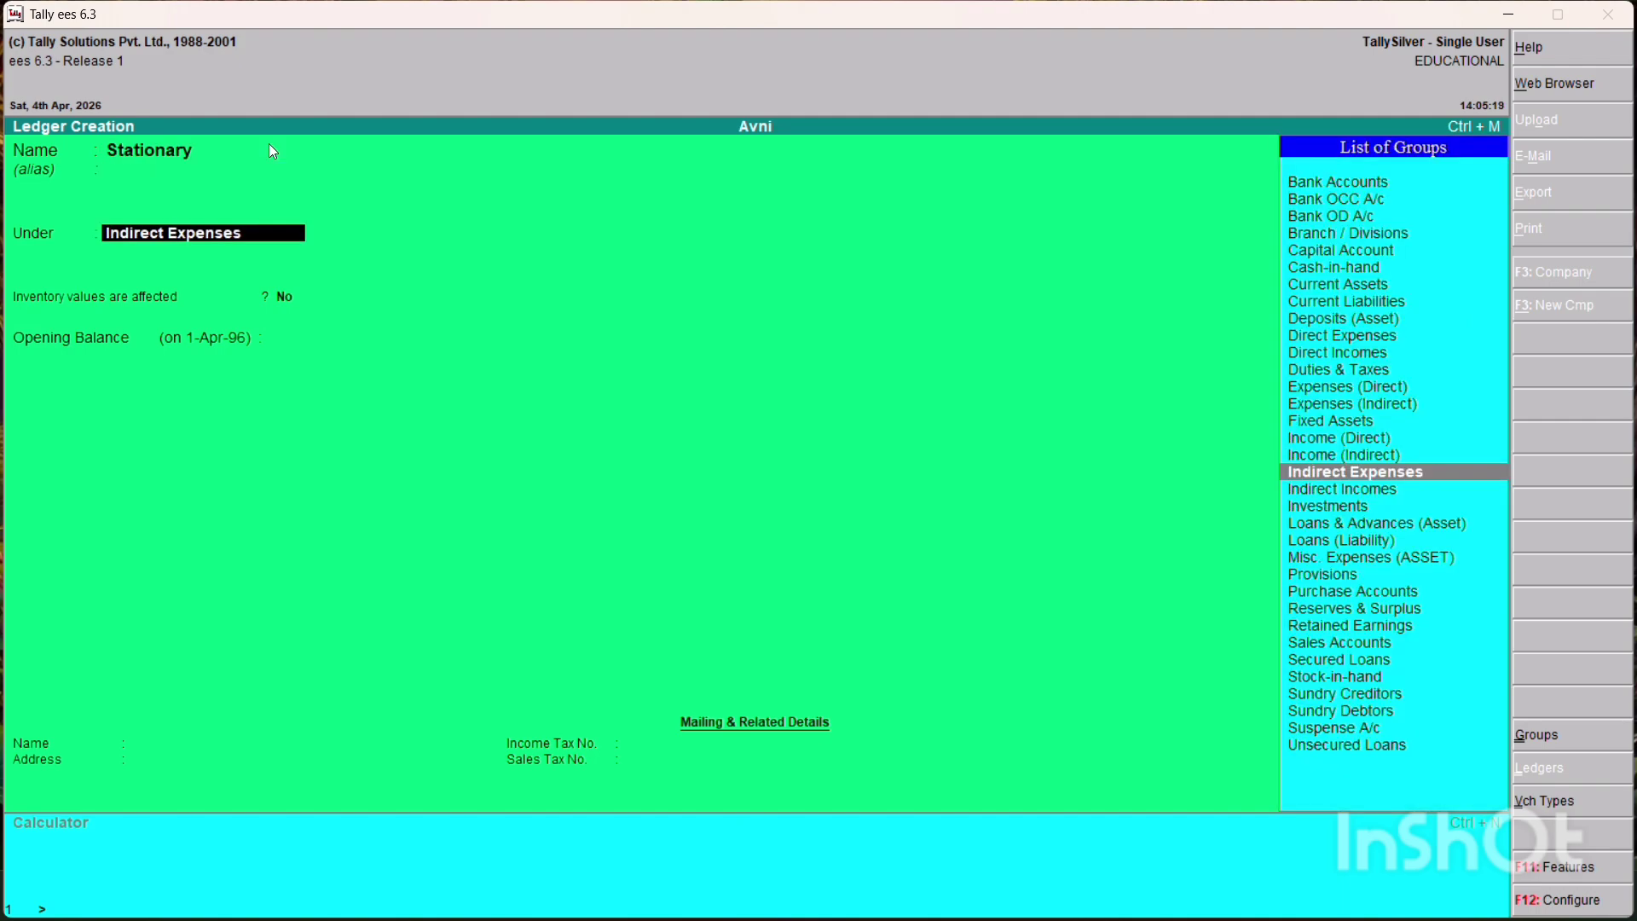
pyautogui.press('Return')
pyautogui.press('Return')
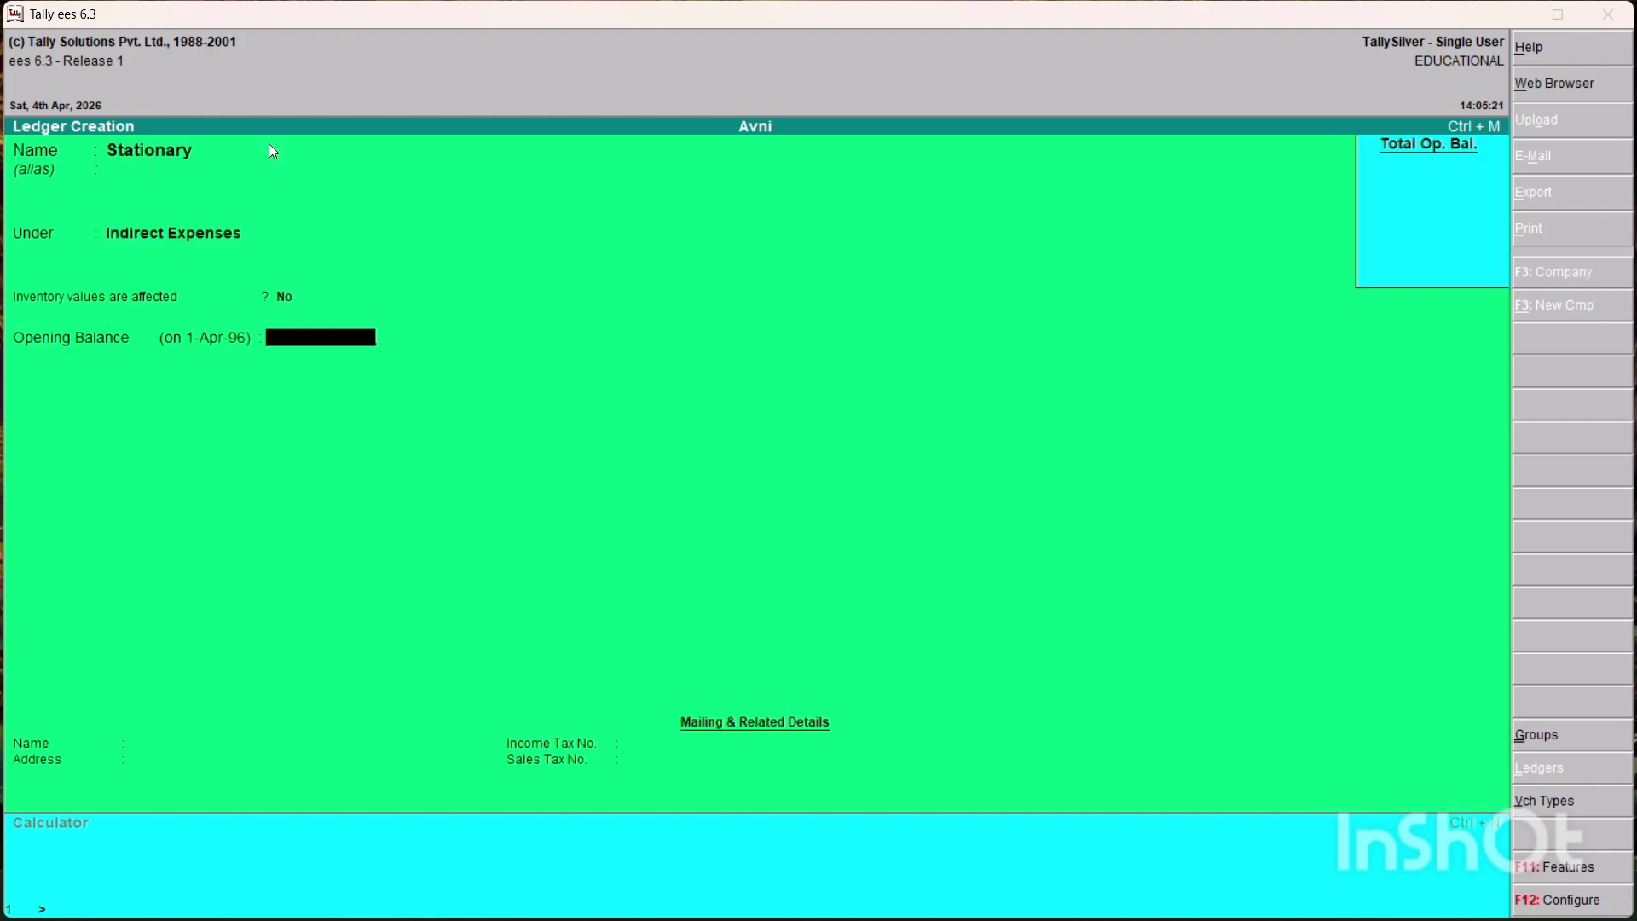
pyautogui.press('Return')
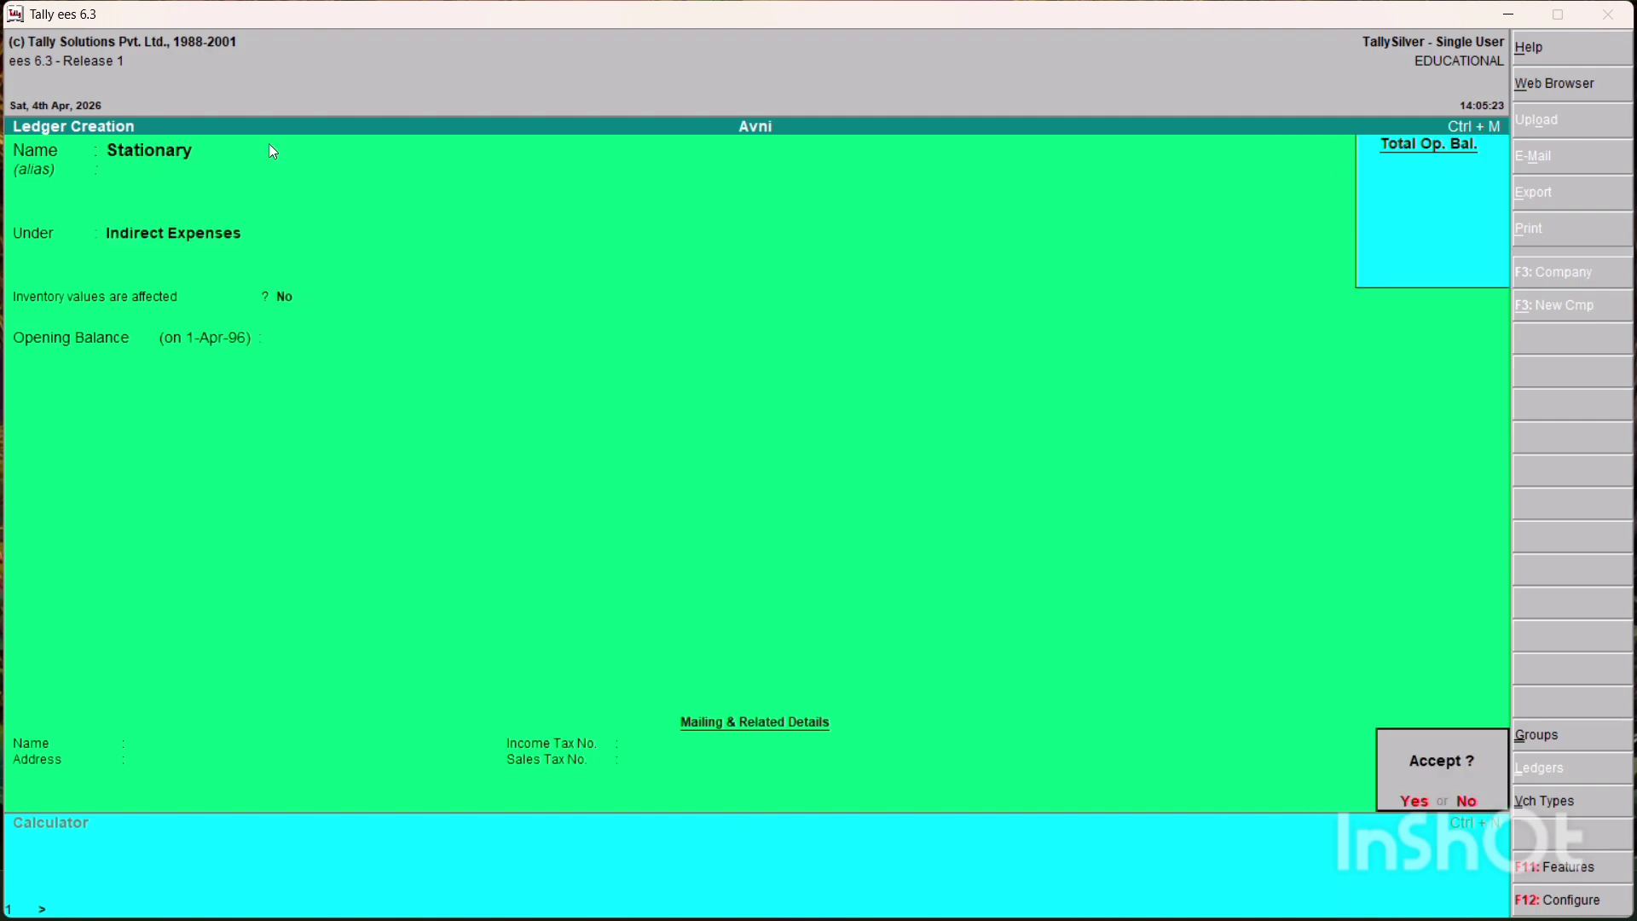
pyautogui.press('Return')
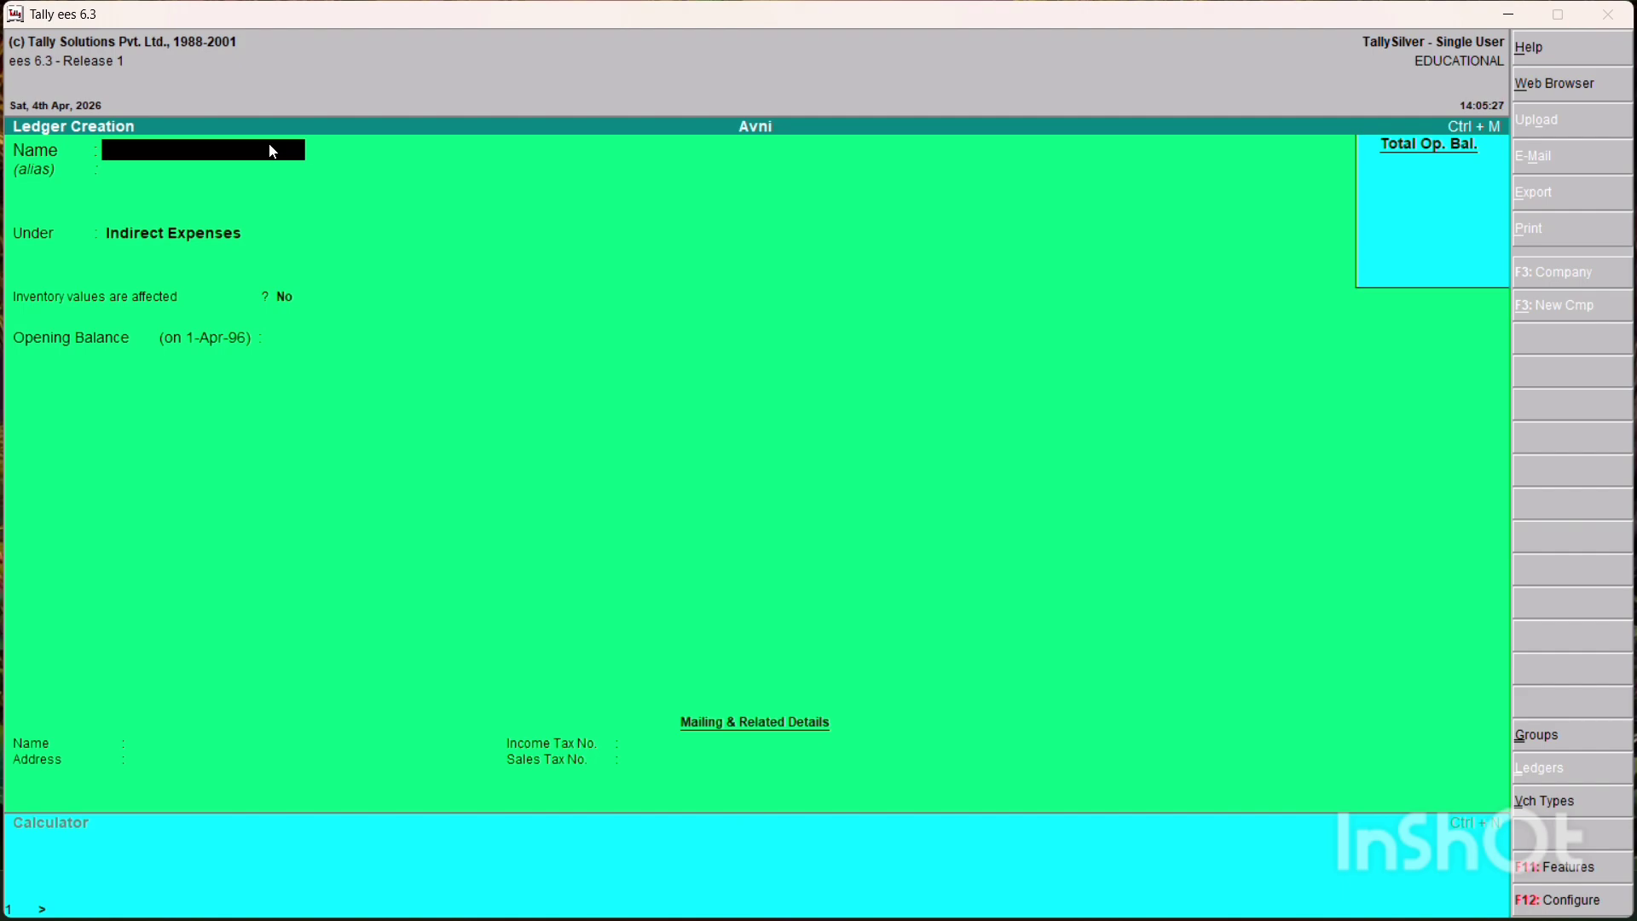
# Create a Wages ledger under Indirect Expenses with no alias and no opening balance
pyautogui.write('Wages')
pyautogui.press('Return')
pyautogui.press('Return')
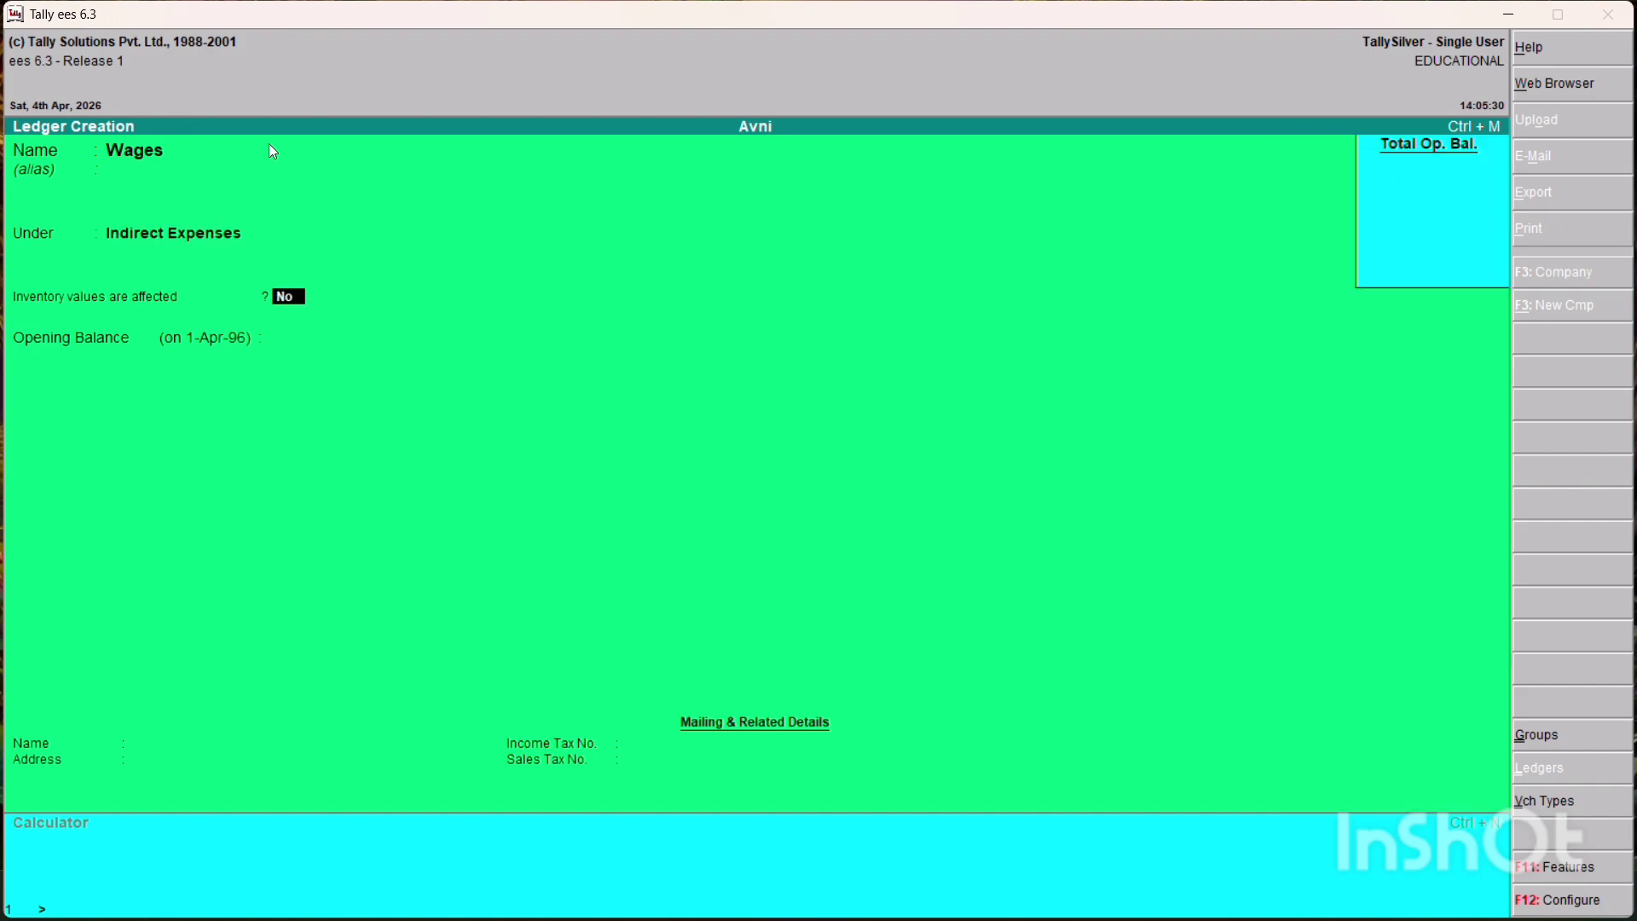
pyautogui.press('Return')
pyautogui.press('Return')
pyautogui.press('Return')
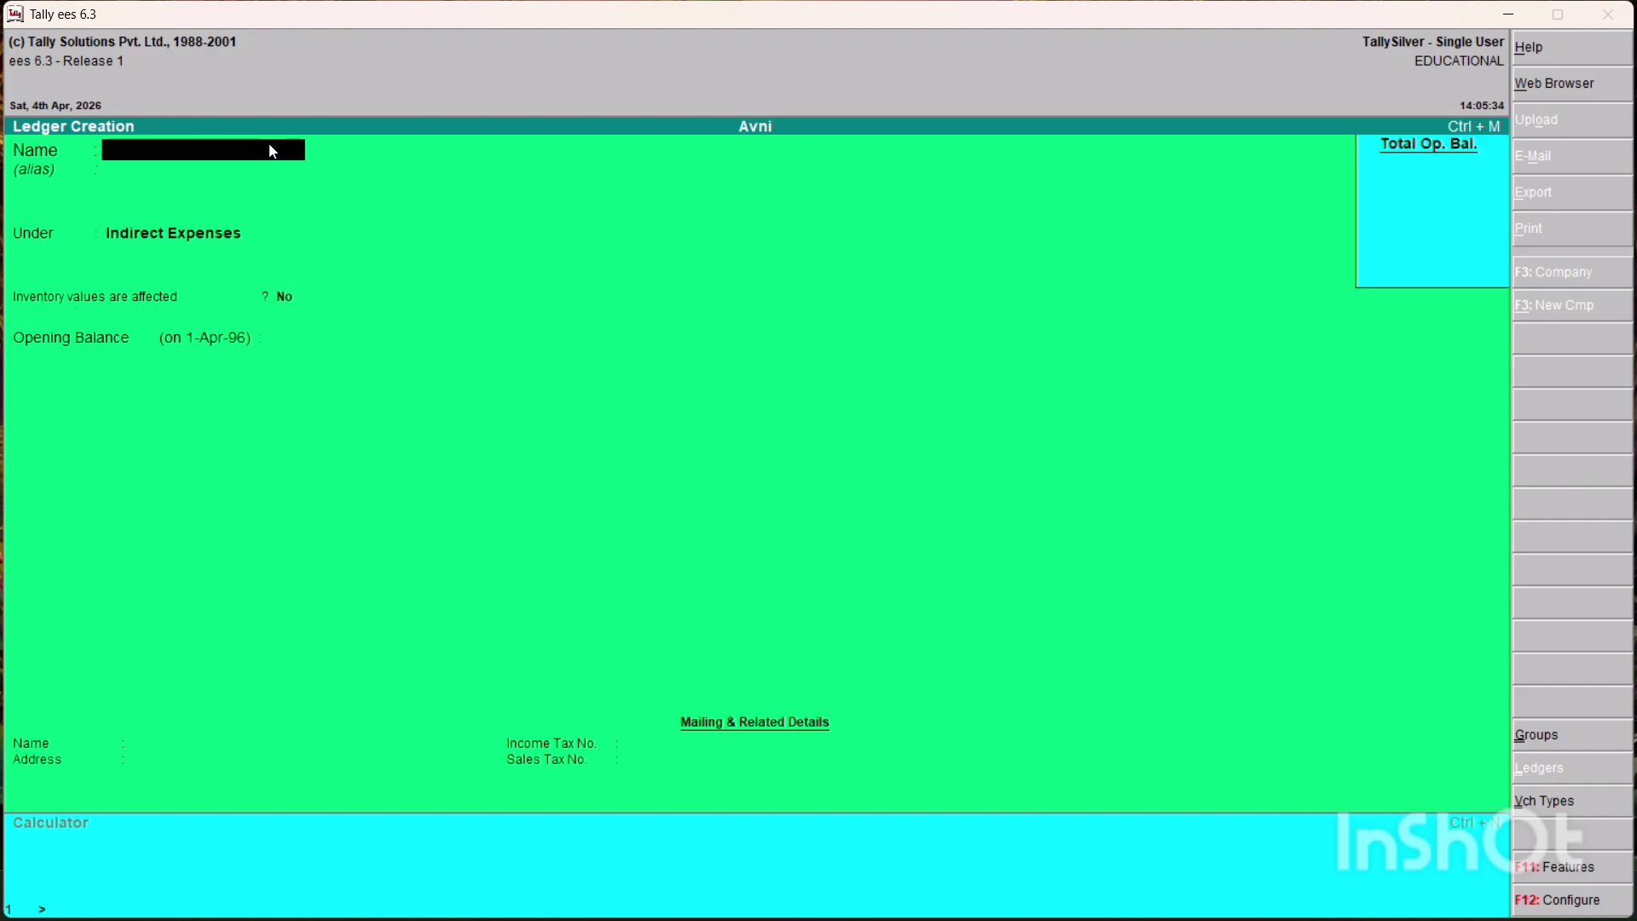
# Enter the party's name as the name of a new ledger and leave the alias blank
pyautogui.write('Tinku')
pyautogui.press('Return')
pyautogui.press('Return')
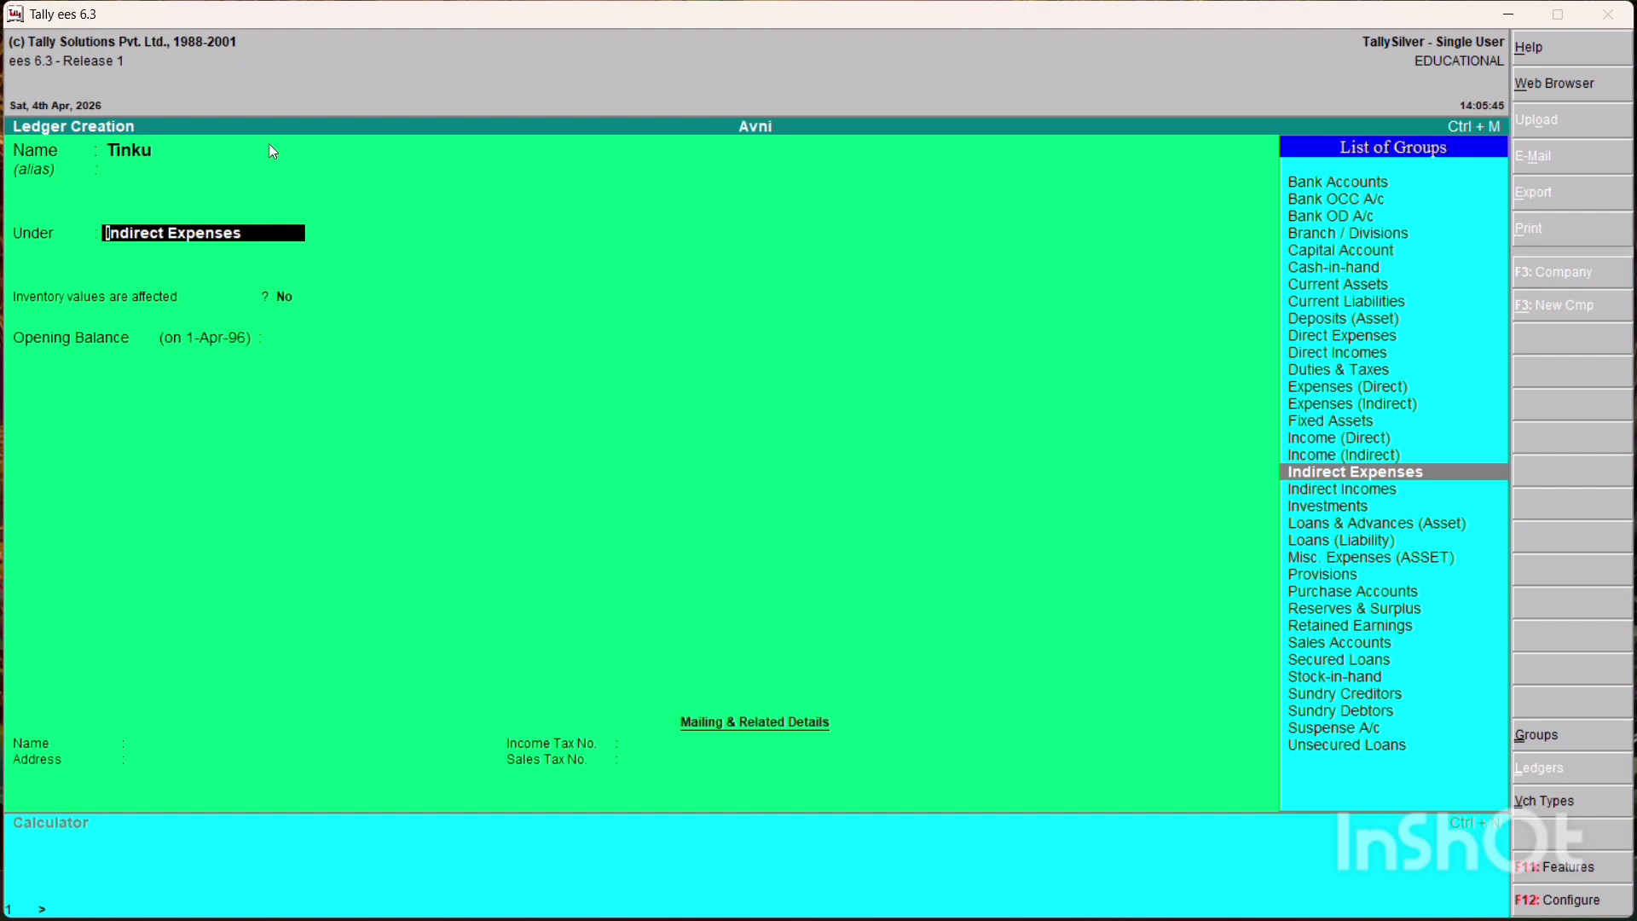
# Look through the list of account groups for a suitable parent group for the party's ledger
pyautogui.press('Down')
pyautogui.press('Down')
pyautogui.press('Down')
pyautogui.press('Down')
pyautogui.press('Down')
pyautogui.press('Down')
pyautogui.press('Down')
pyautogui.press('Down')
pyautogui.press('Down')
pyautogui.press('Down')
pyautogui.press('Down')
pyautogui.press('Down')
pyautogui.press('Down')
pyautogui.press('Down')
pyautogui.press('Down')
pyautogui.press('Down')
pyautogui.press('Up')
pyautogui.press('Up')
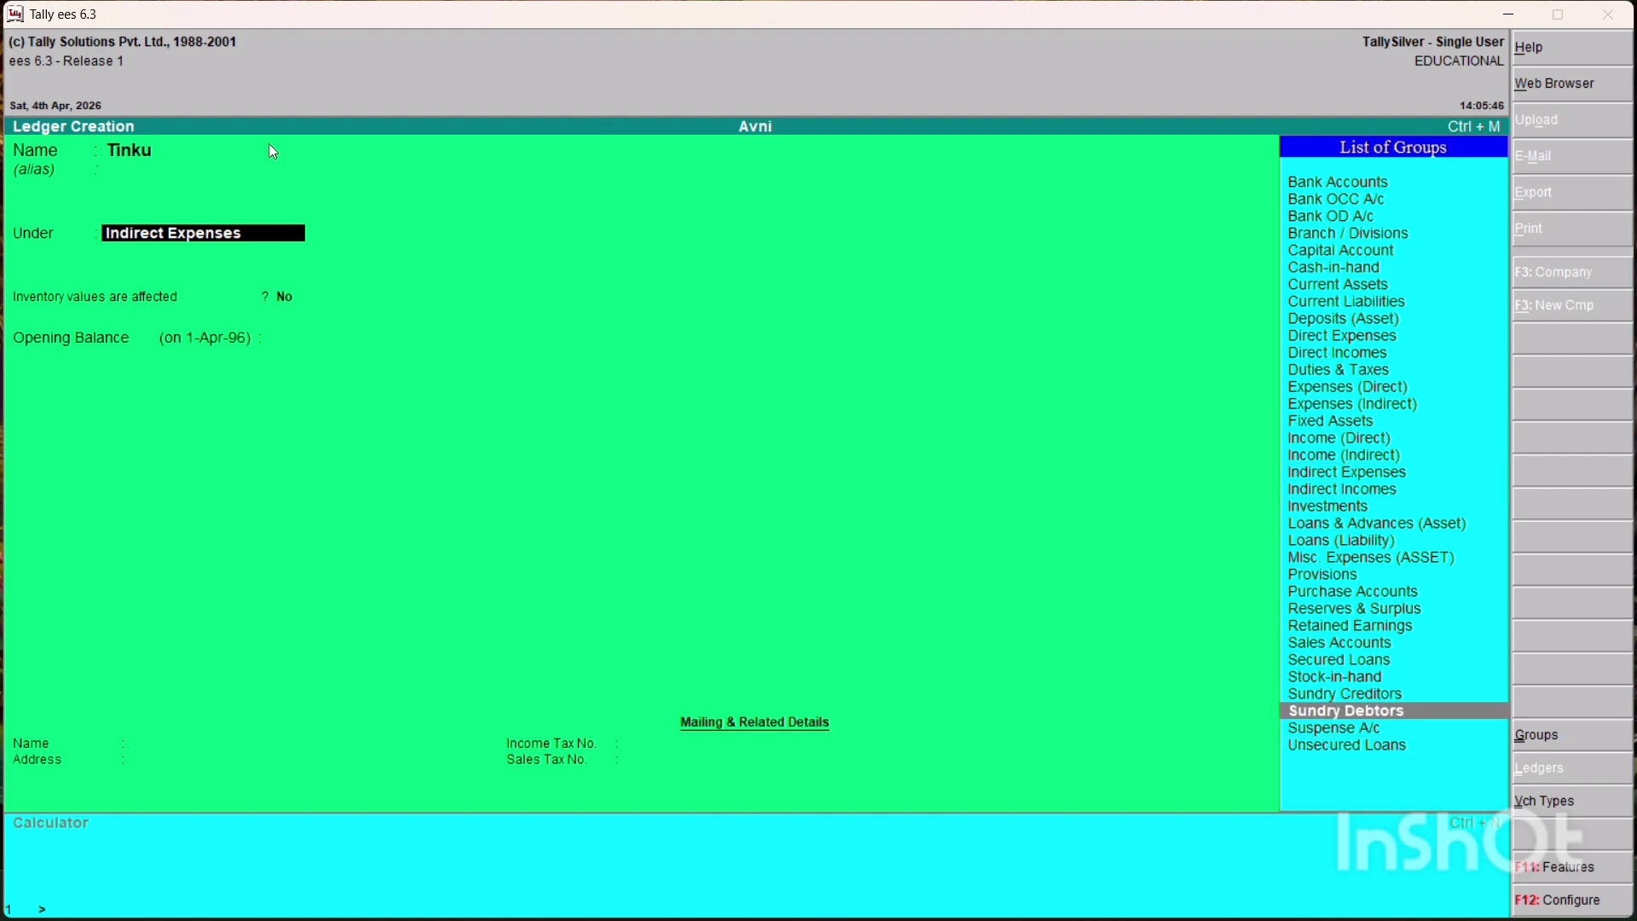
pyautogui.press('Up')
pyautogui.press('Up')
pyautogui.press('Up')
pyautogui.press('Up')
pyautogui.press('Up')
pyautogui.press('Up')
pyautogui.press('Up')
pyautogui.press('Up')
pyautogui.press('Up')
pyautogui.press('Up')
pyautogui.press('Up')
pyautogui.press('Up')
pyautogui.press('Up')
pyautogui.press('Up')
pyautogui.press('Up')
pyautogui.press('Up')
pyautogui.press('Up')
pyautogui.press('Up')
pyautogui.press('Up')
pyautogui.press('Up')
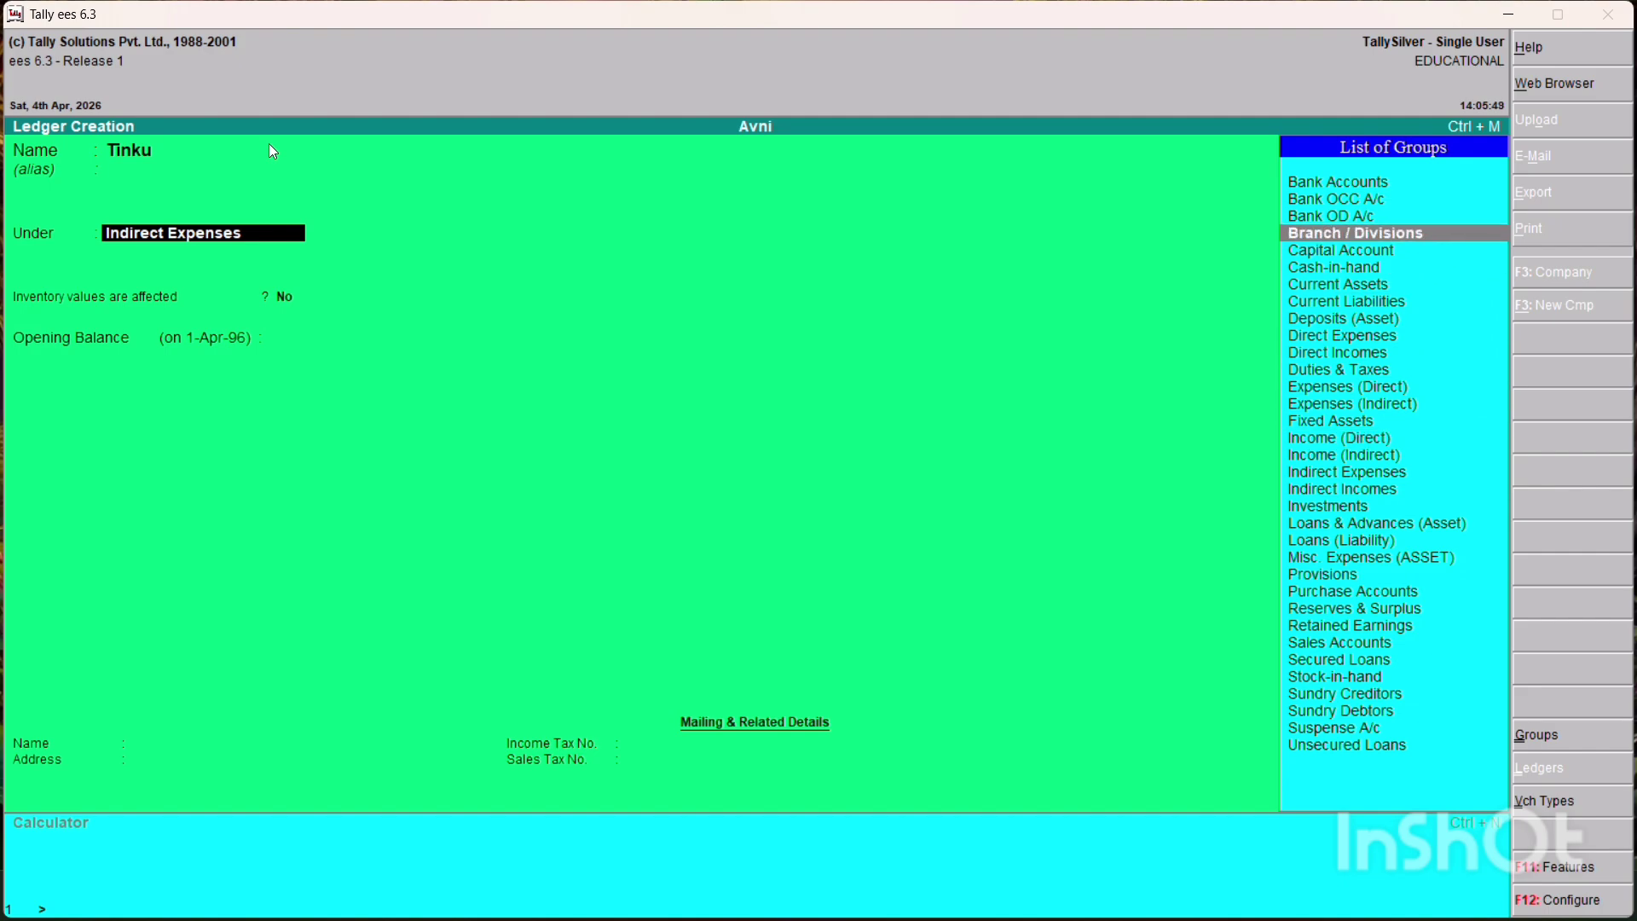
pyautogui.press('Down')
pyautogui.press('Down')
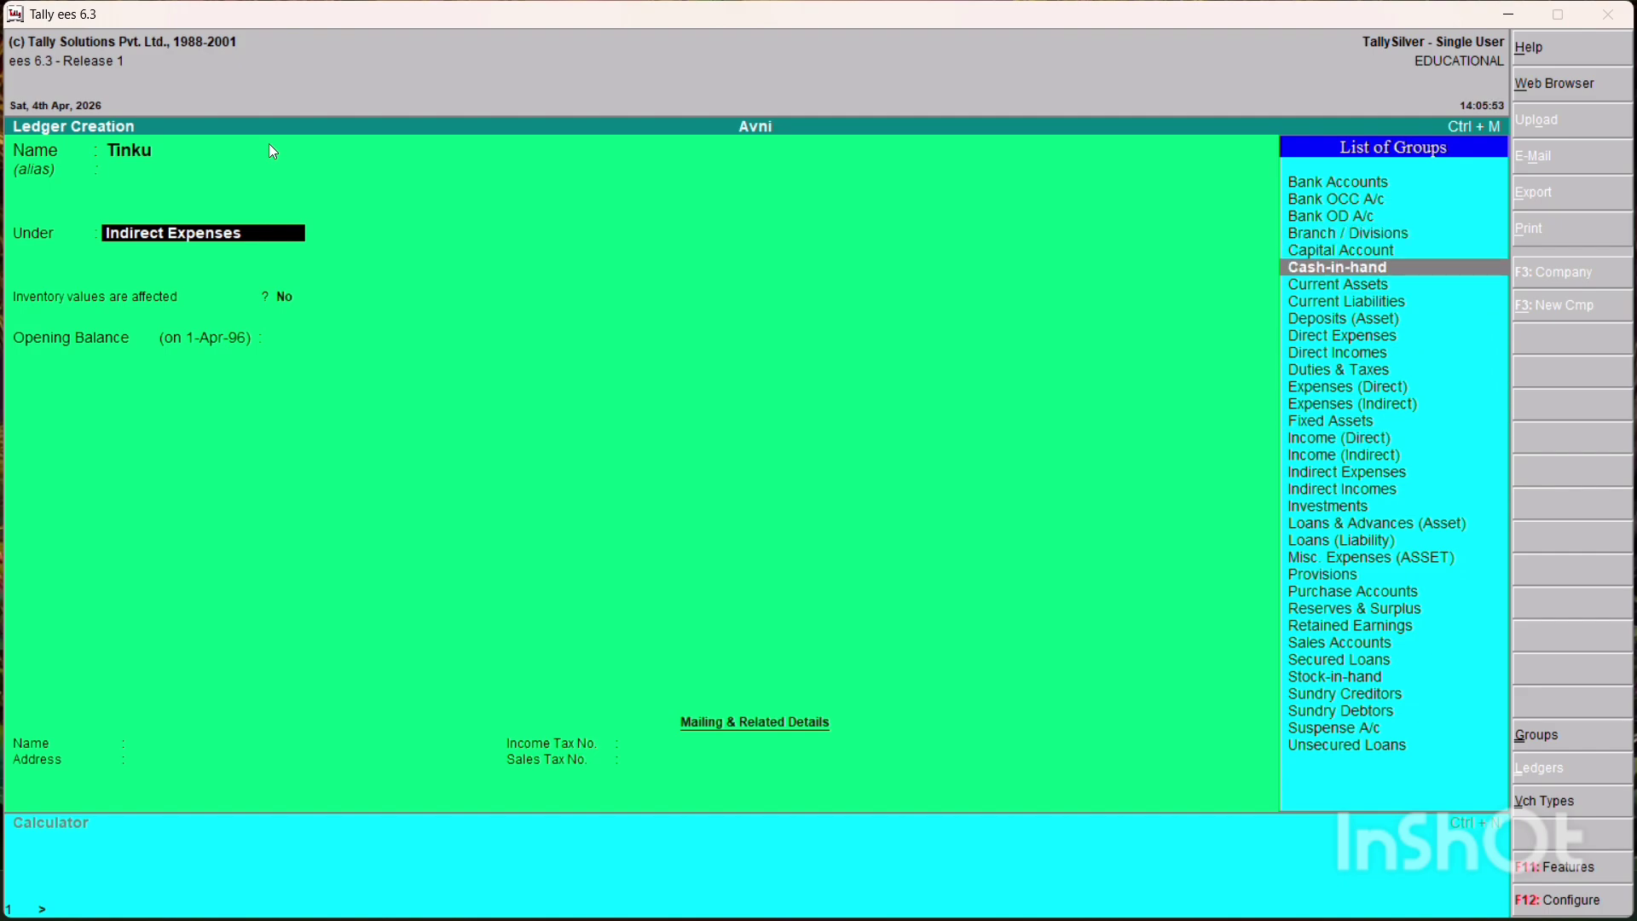
pyautogui.press('Right')
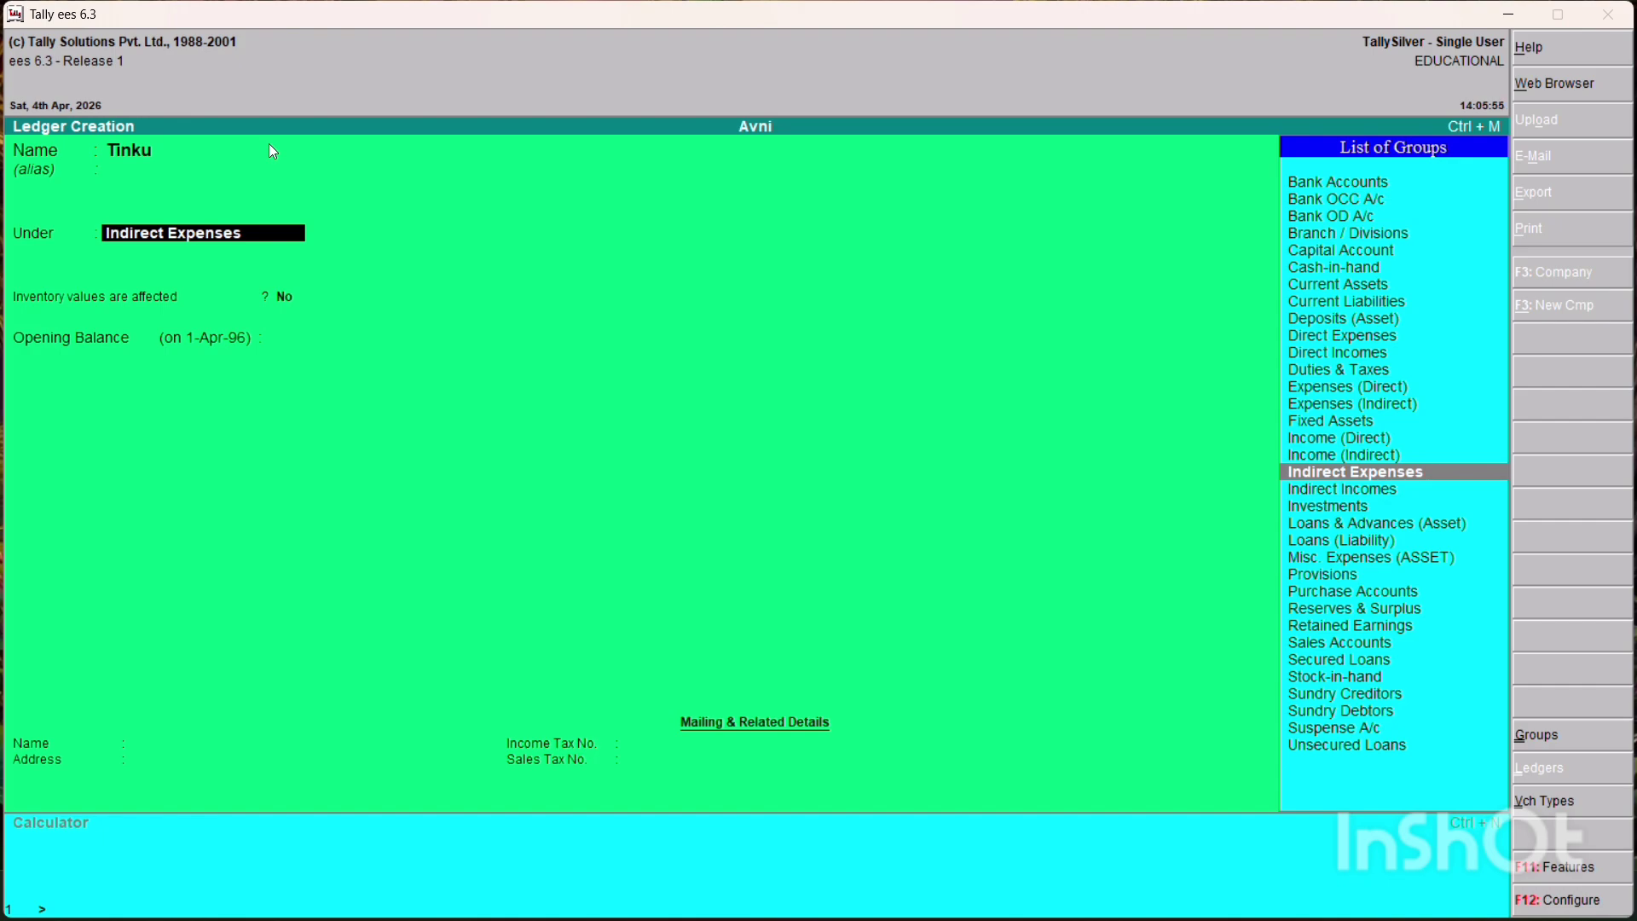
pyautogui.press('Right')
pyautogui.press('Right')
pyautogui.press('Right')
pyautogui.press('Right')
pyautogui.press('Right')
# Place the party's ledger under Sundry Debtors and save it with the default mailing details and no opening balance
pyautogui.press('Down')
pyautogui.press('Down')
pyautogui.press('Down')
pyautogui.press('Down')
pyautogui.press('Down')
pyautogui.press('Down')
pyautogui.press('Down')
pyautogui.press('Down')
pyautogui.press('Down')
pyautogui.press('Down')
pyautogui.press('Down')
pyautogui.press('Down')
pyautogui.press('Down')
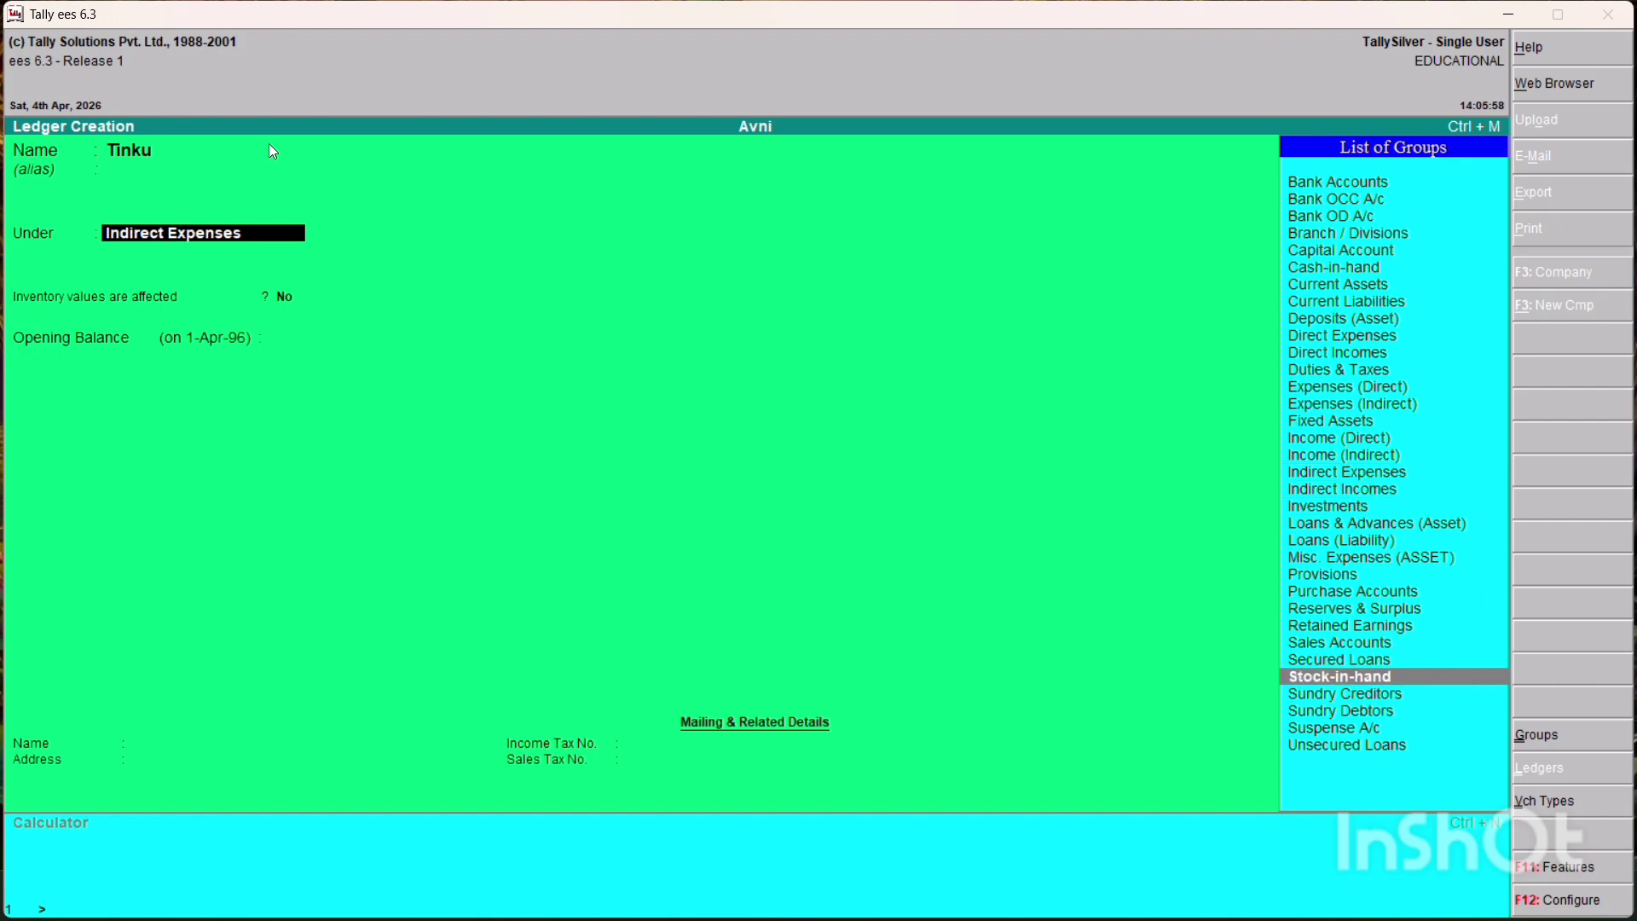
pyautogui.press('Down')
pyautogui.press('Return')
pyautogui.press('Return')
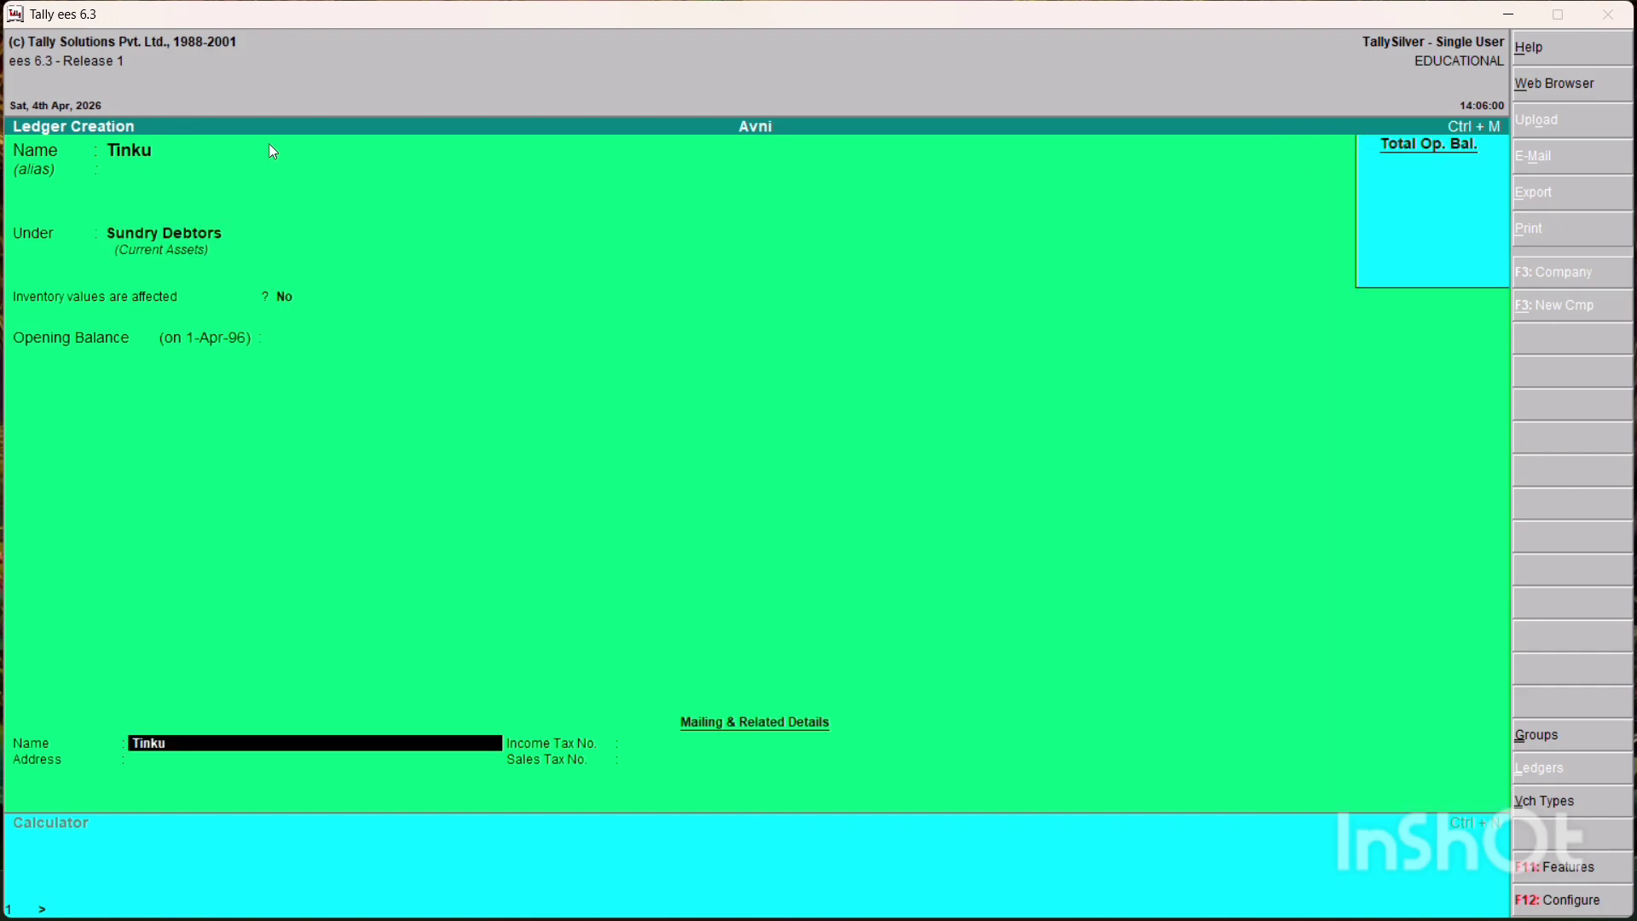
pyautogui.press('Return')
pyautogui.press('Return')
pyautogui.press('Return')
pyautogui.press('Return')
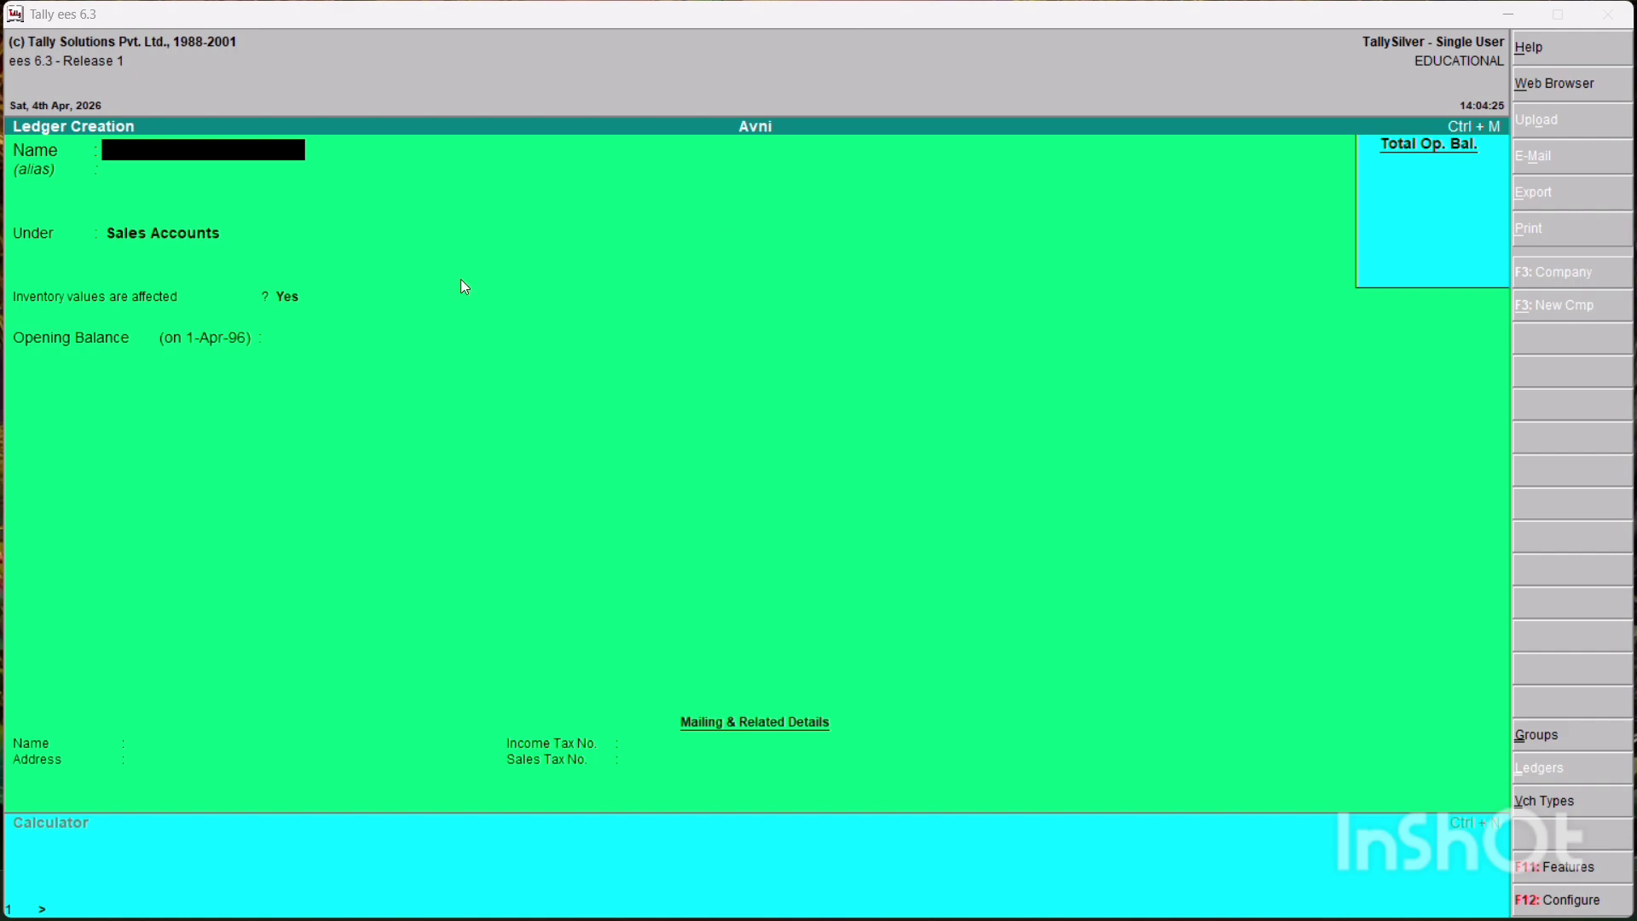
# Create a ledger in the customer's name under Sundry Debtors, leaving the opening balance and tax numbers blank
pyautogui.click(269, 157)
pyautogui.write('Ram')
pyautogui.press('Return')
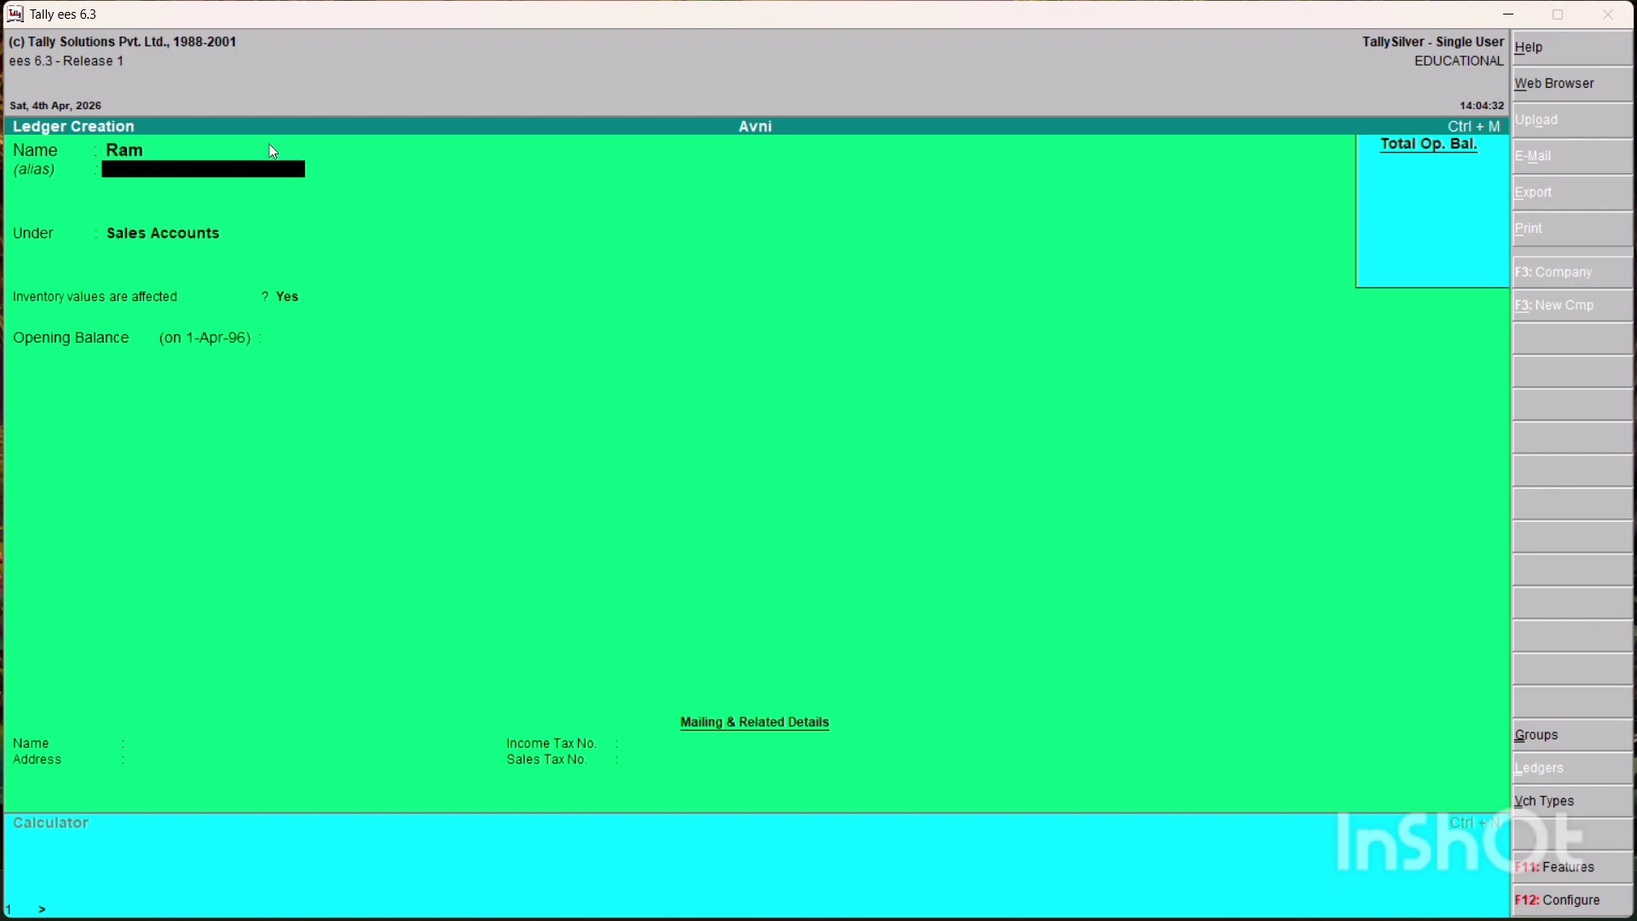
pyautogui.press('Return')
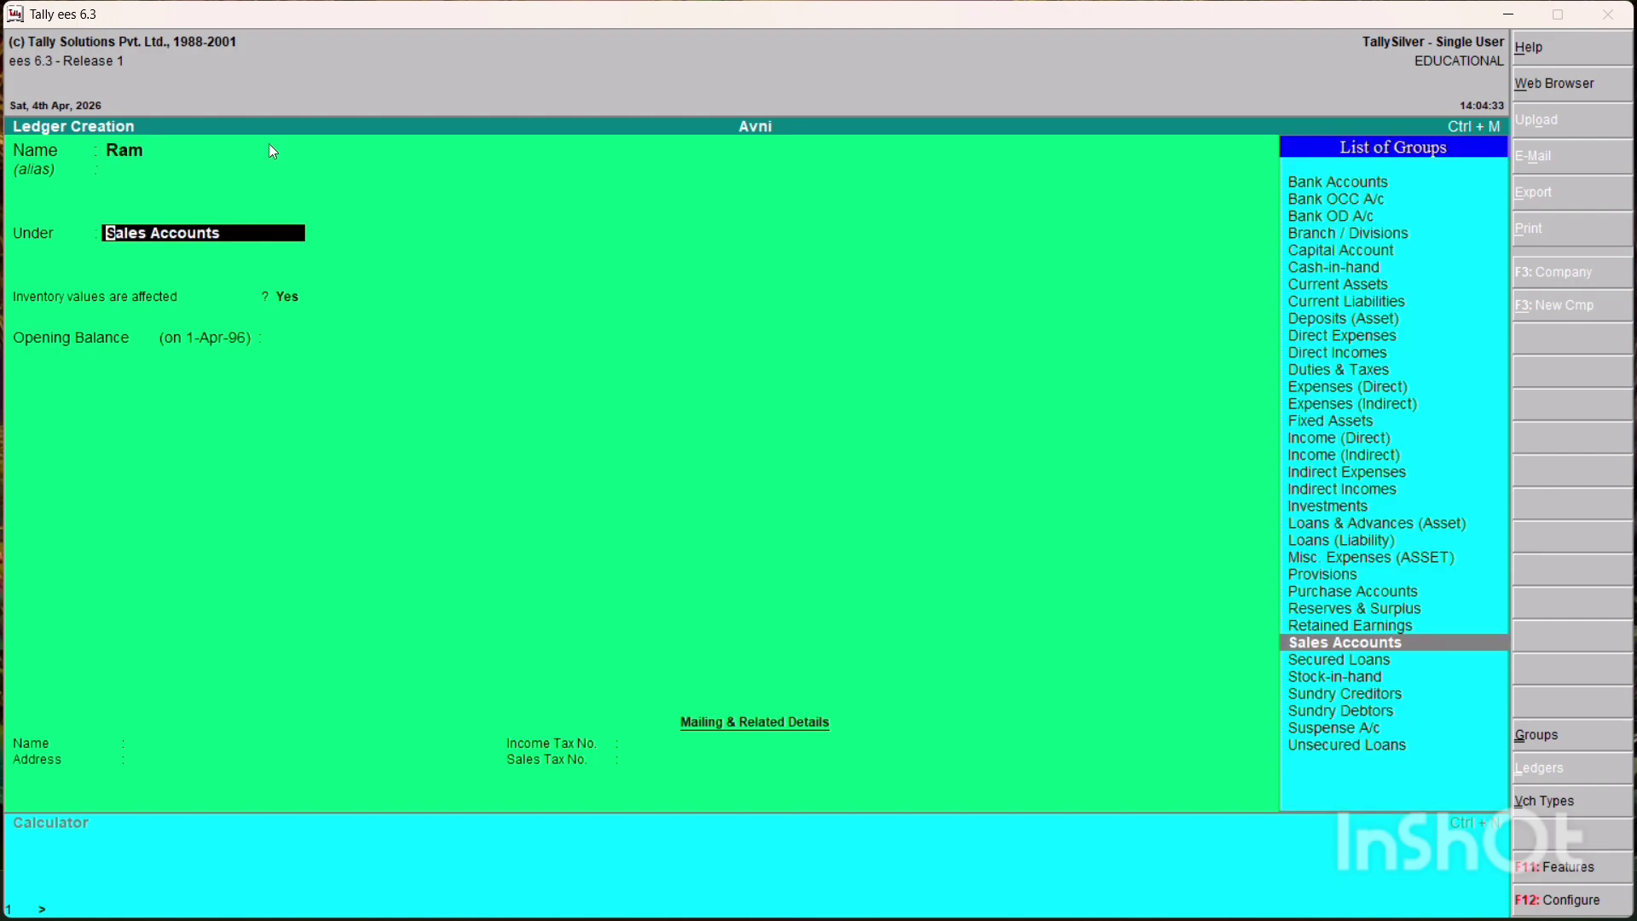
pyautogui.press('Down')
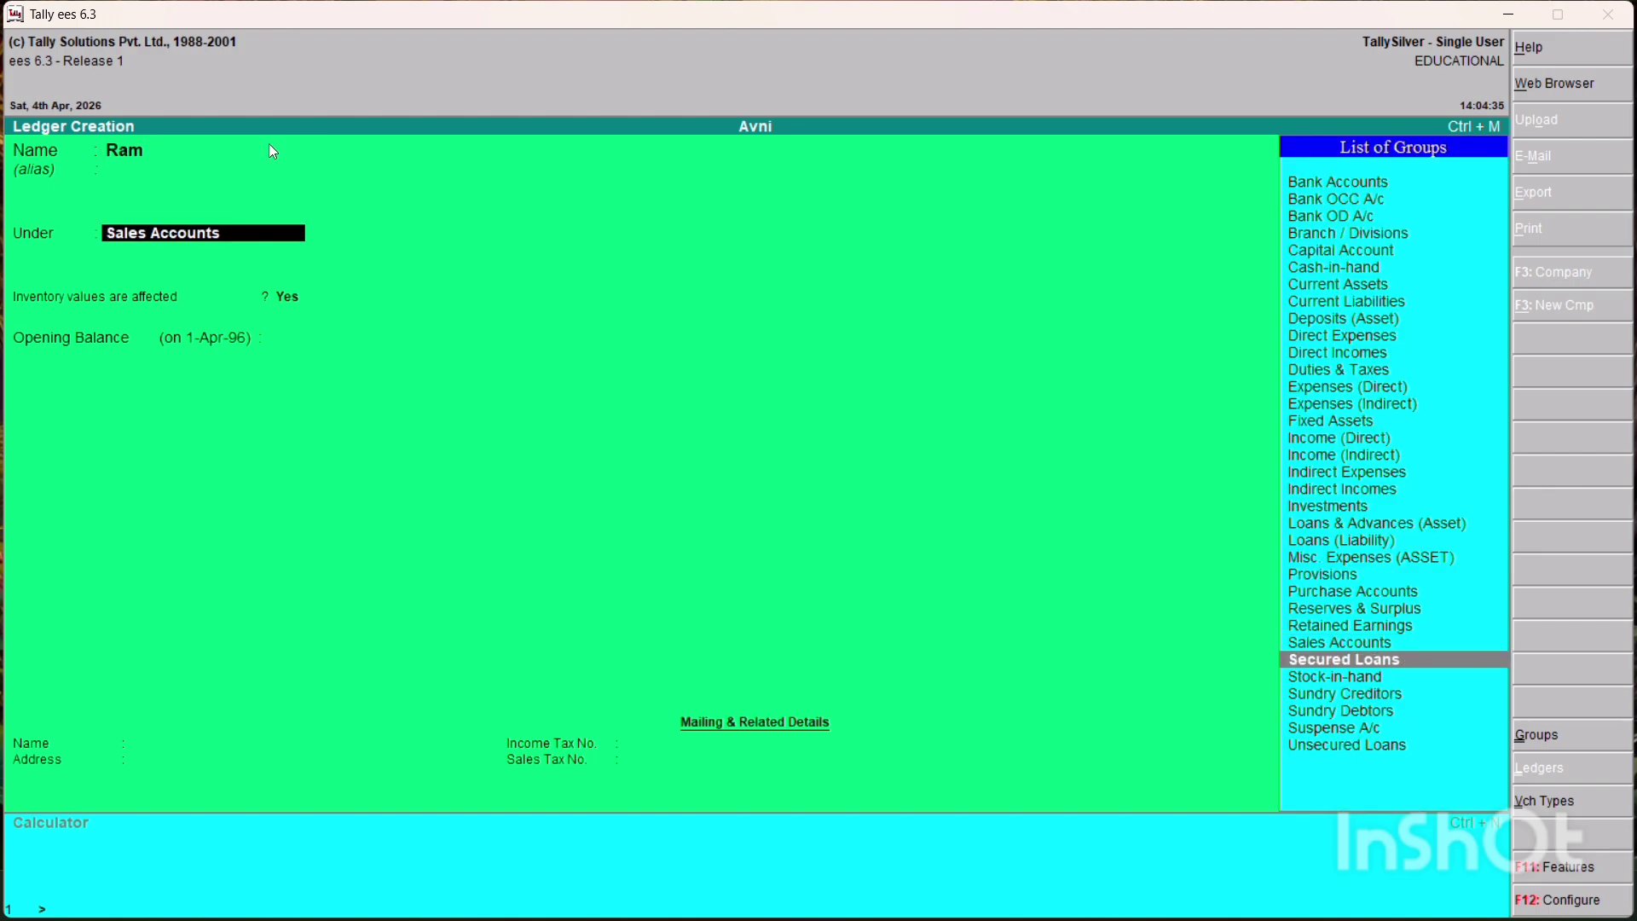
pyautogui.press('Down')
pyautogui.press('Down')
pyautogui.press('Down')
pyautogui.press('Return')
pyautogui.press('Return')
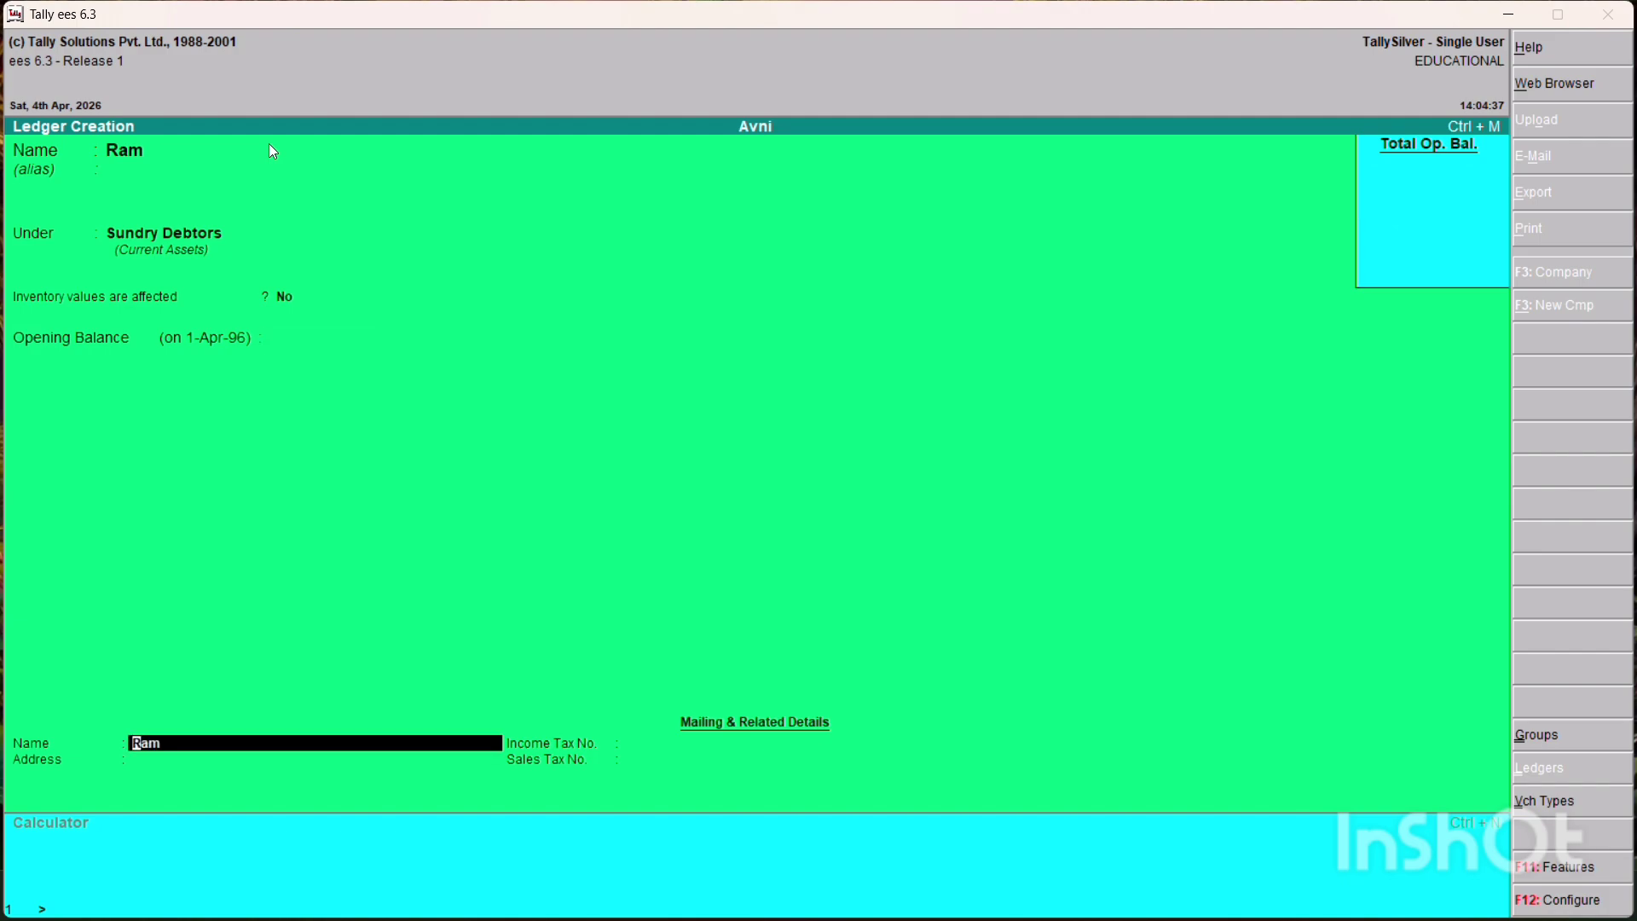
pyautogui.press('Return')
pyautogui.press('Return')
pyautogui.press('Return')
pyautogui.press('Return')
pyautogui.press('Return')
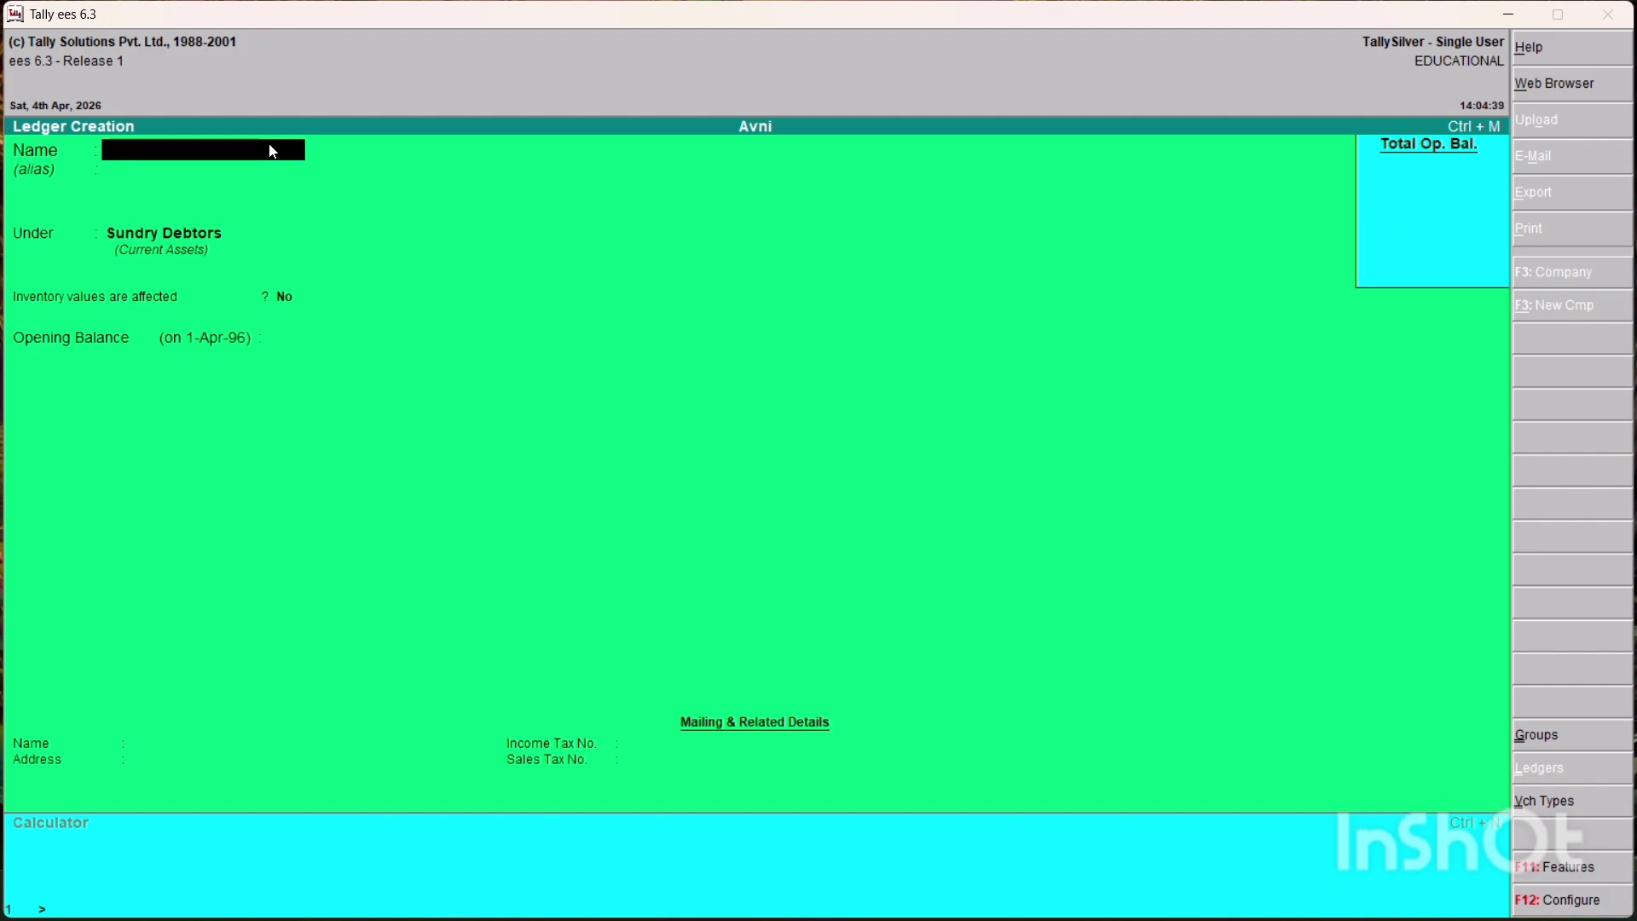
# Create a ledger in the supplier's name under Sundry Creditors, leaving the tax numbers blank
pyautogui.write('Ankit')
pyautogui.press('Return')
pyautogui.press('Return')
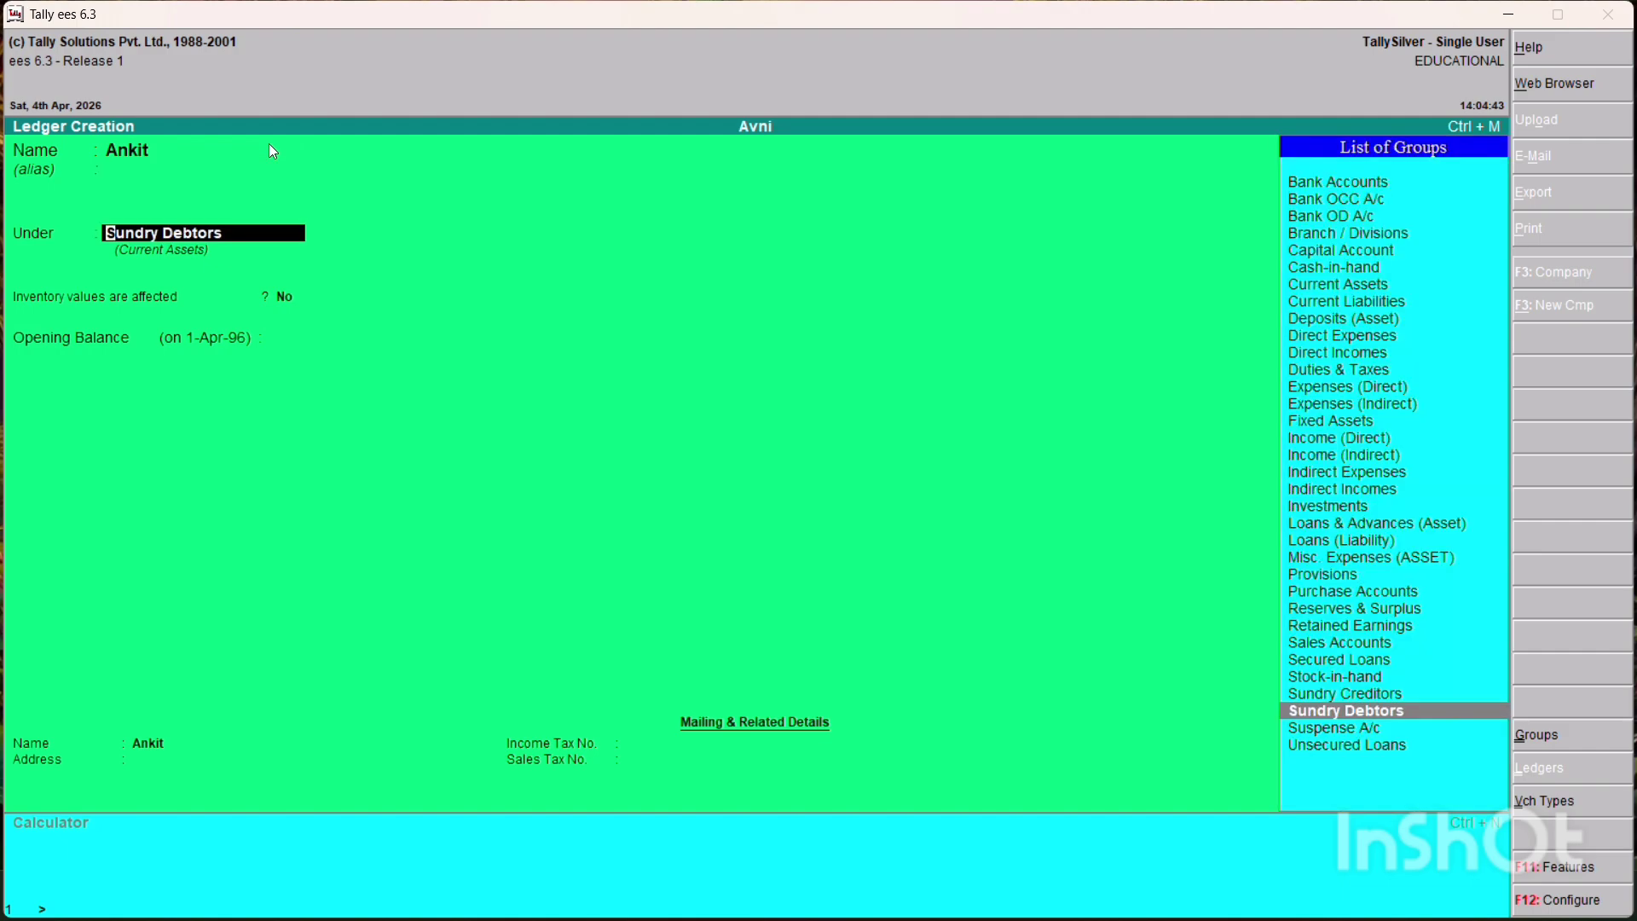
pyautogui.press('Up')
pyautogui.press('Return')
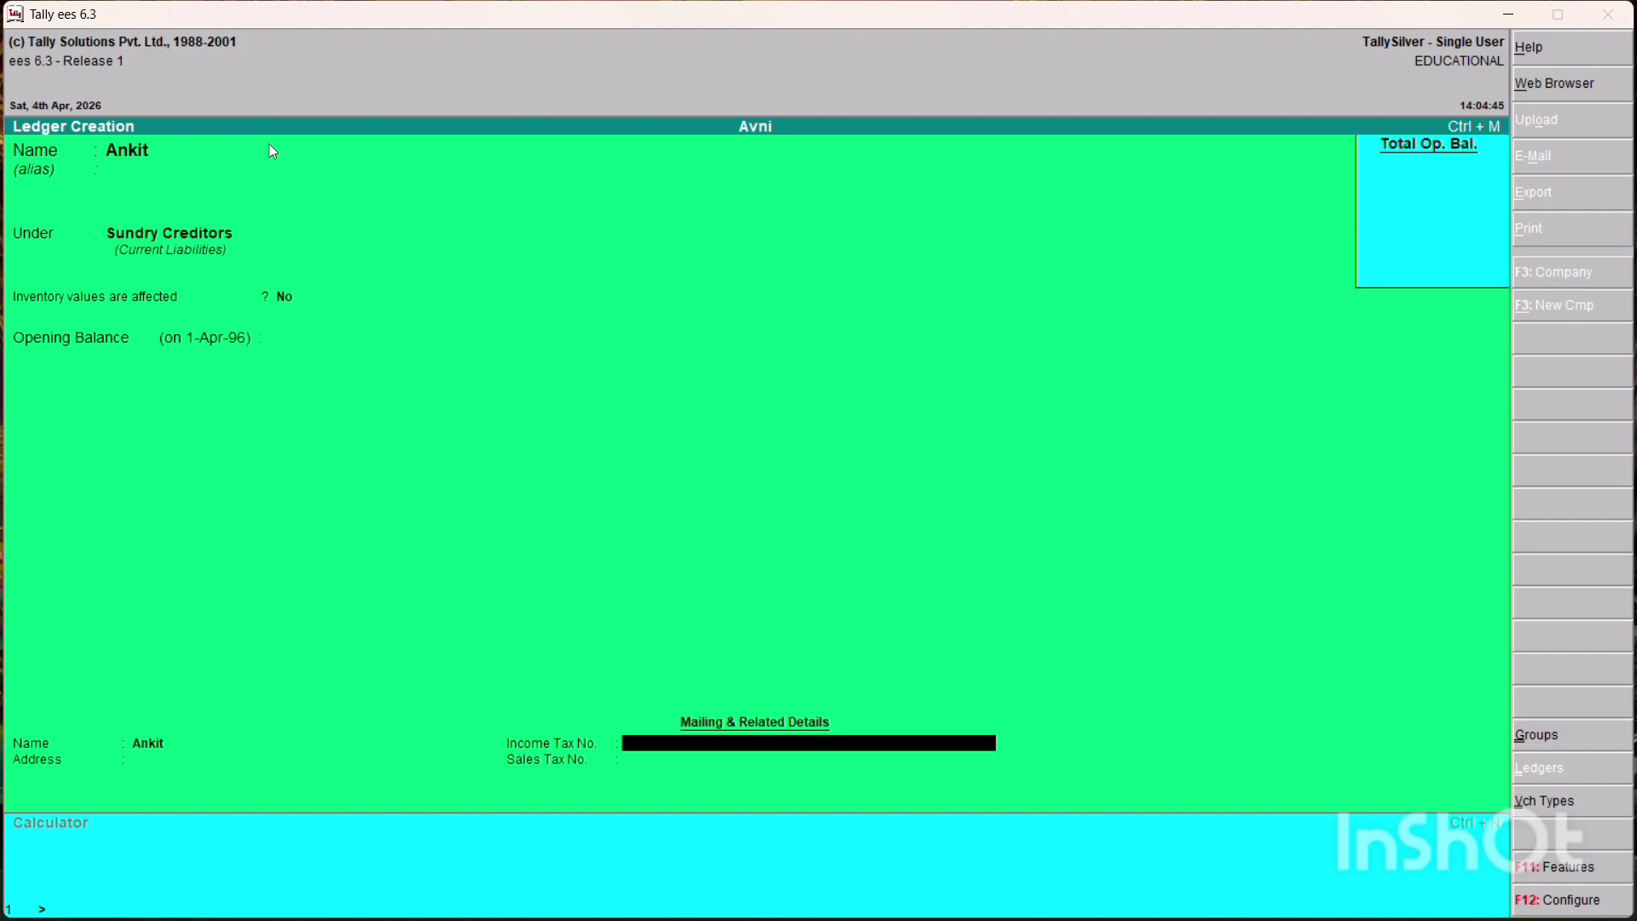
pyautogui.hotkey('ctrl', 'a')
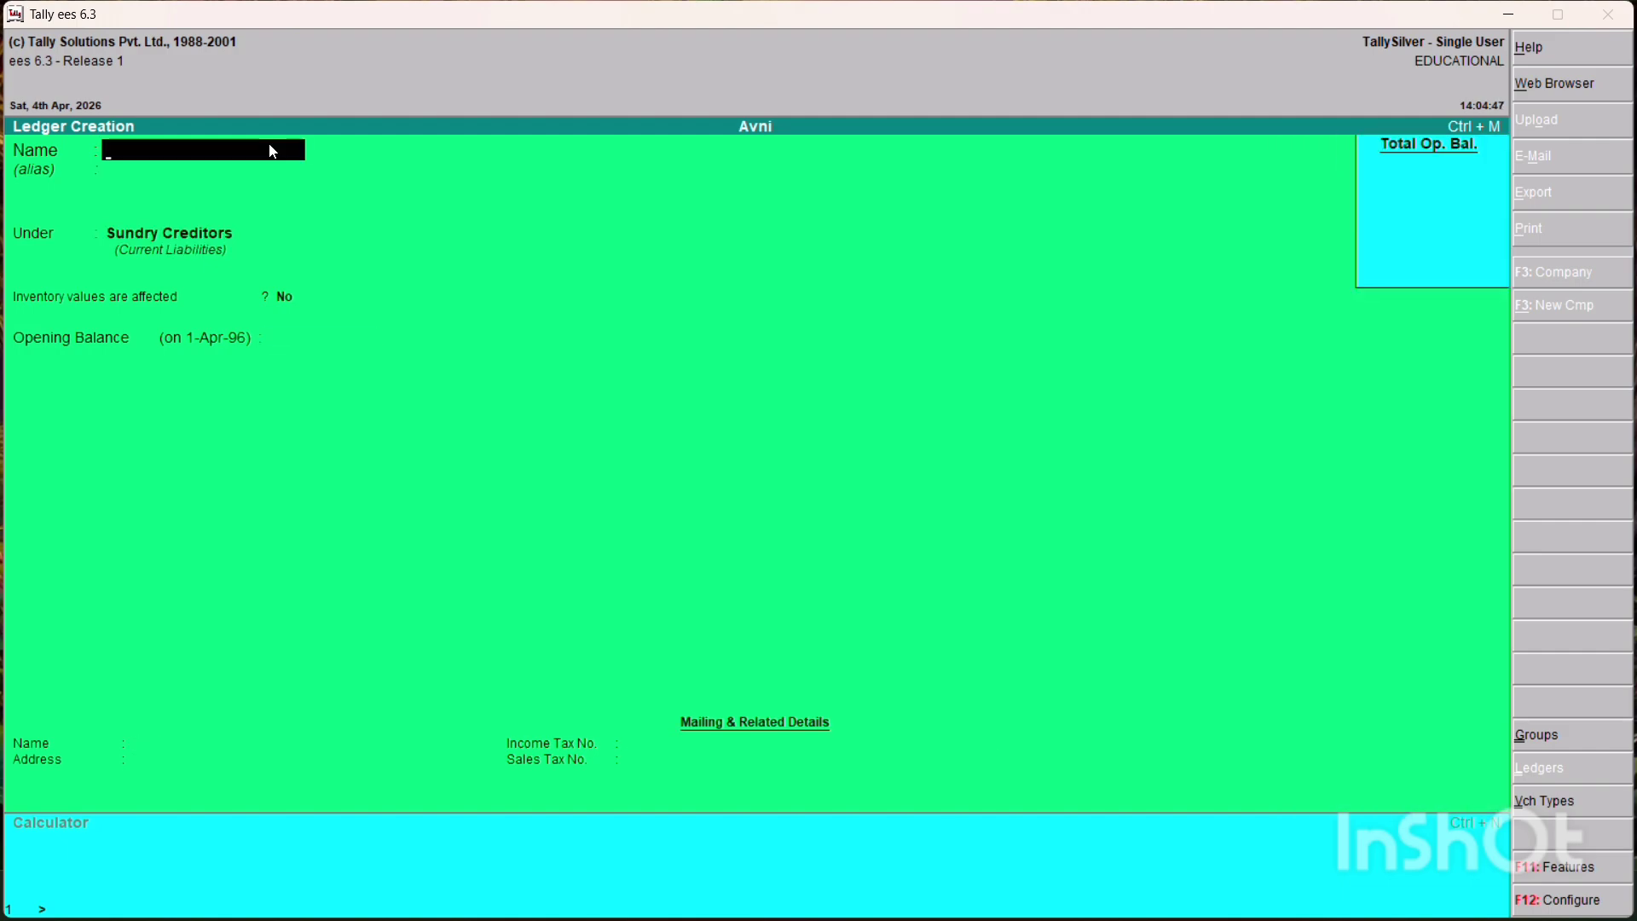
# Create a Furniture ledger under Indirect Expenses with no alias and no opening balance
pyautogui.write('Furniture')
pyautogui.press('Return')
pyautogui.press('Return')
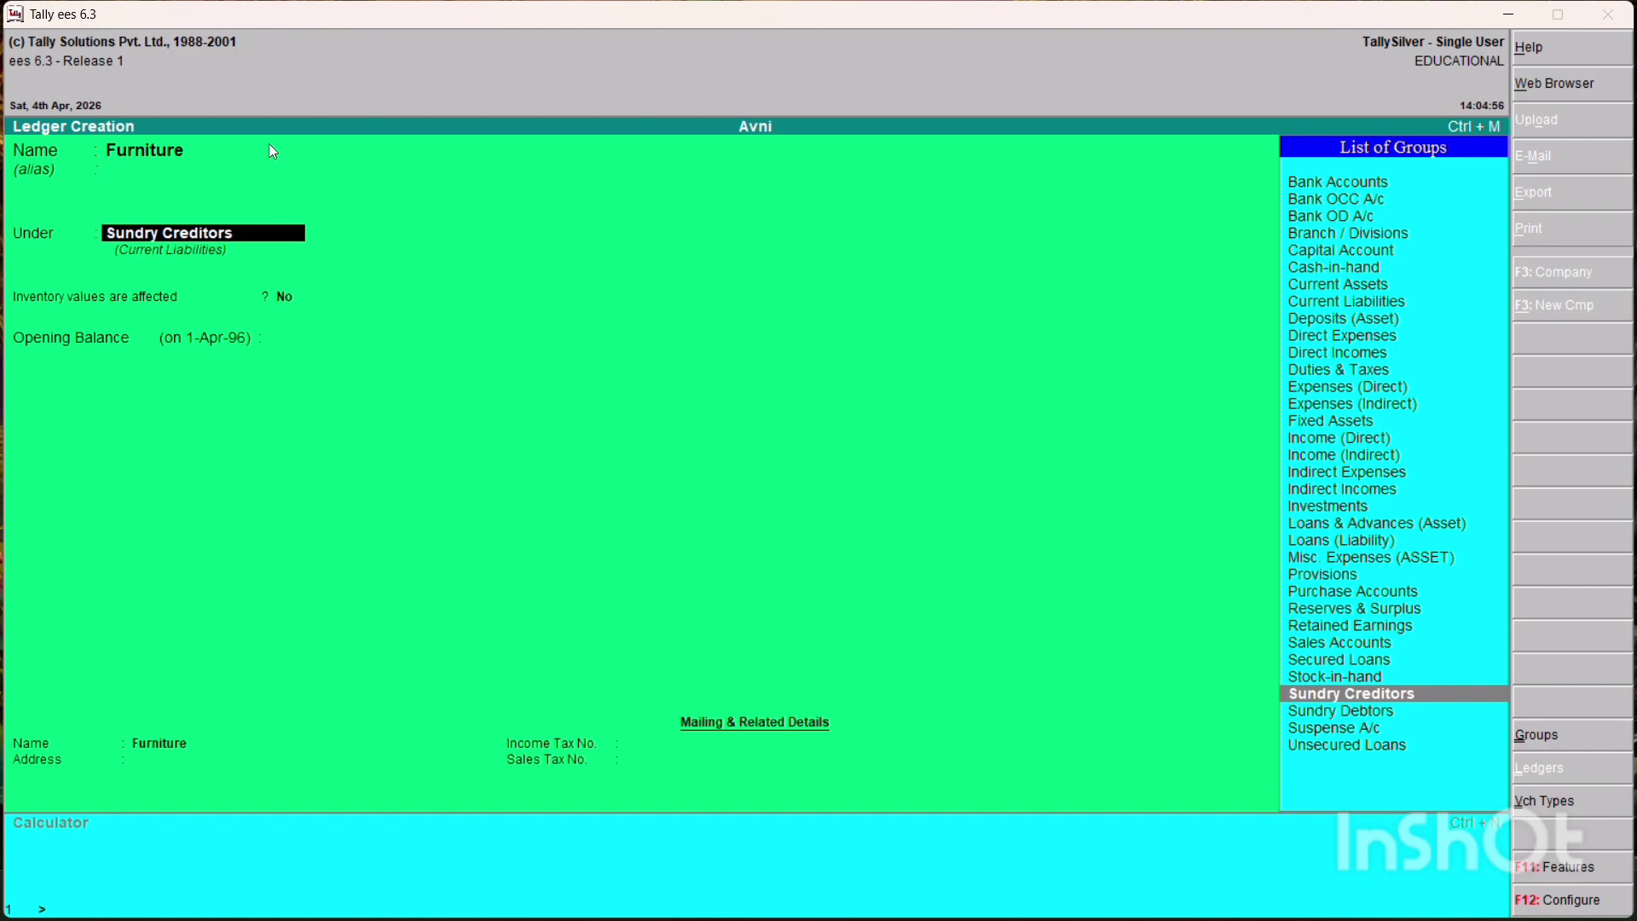
pyautogui.press('Up')
pyautogui.press('Up')
pyautogui.press('Up')
pyautogui.press('Up')
pyautogui.press('Up')
pyautogui.press('Up')
pyautogui.press('Up')
pyautogui.press('Up')
pyautogui.press('Up')
pyautogui.press('Up')
pyautogui.press('Up')
pyautogui.press('Up')
pyautogui.press('Up')
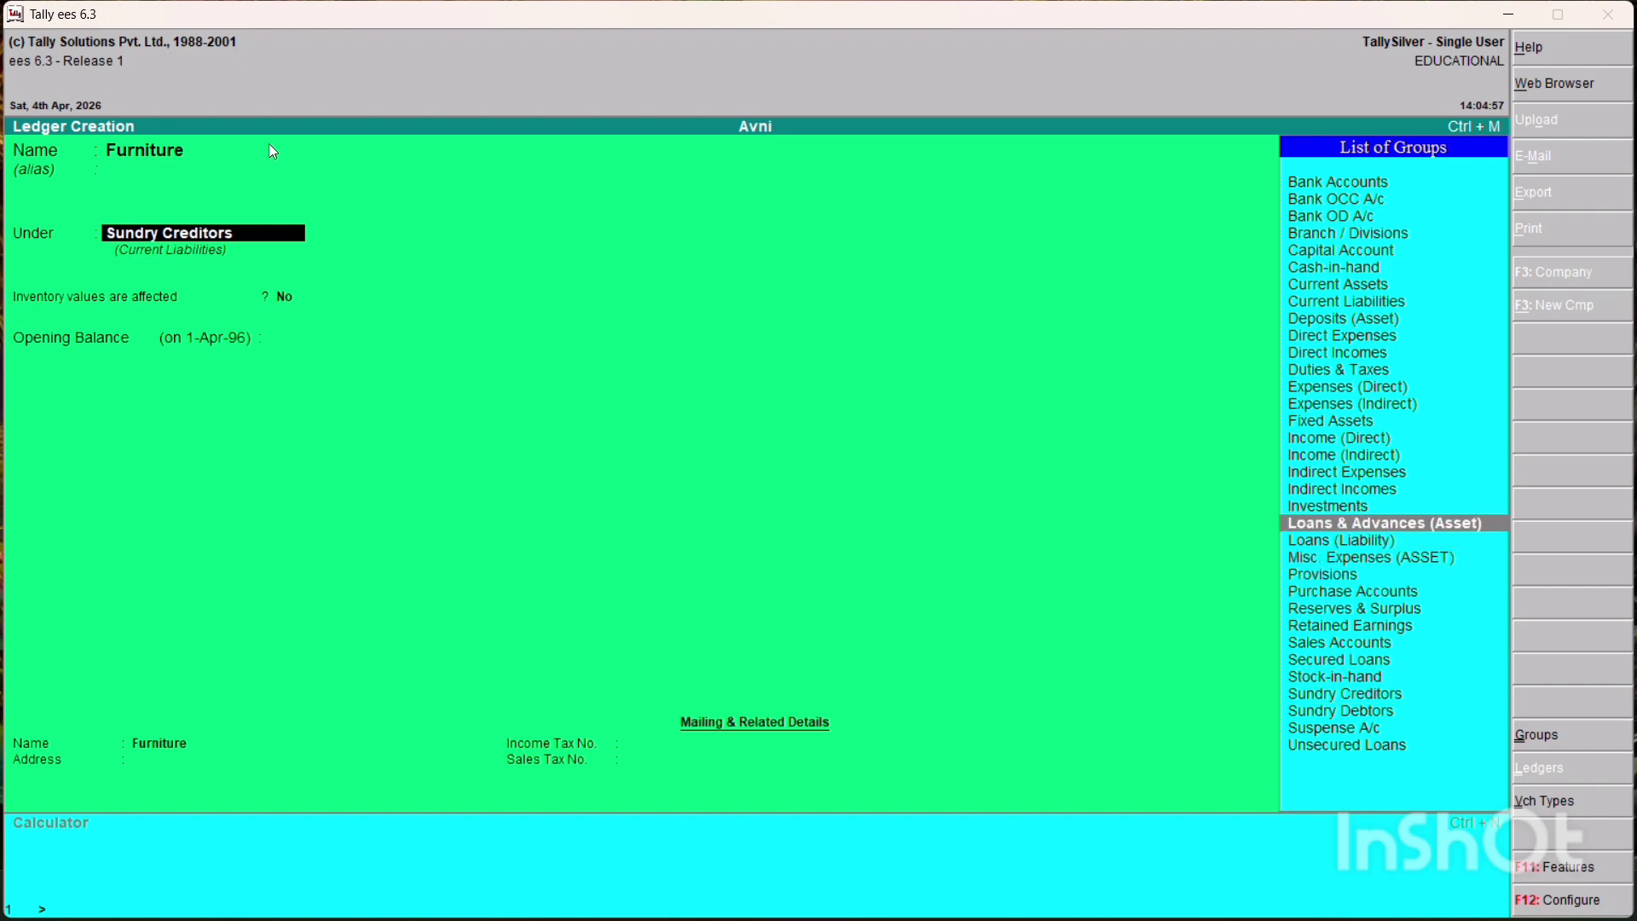
pyautogui.press('Return')
pyautogui.press('Return')
pyautogui.press('Return')
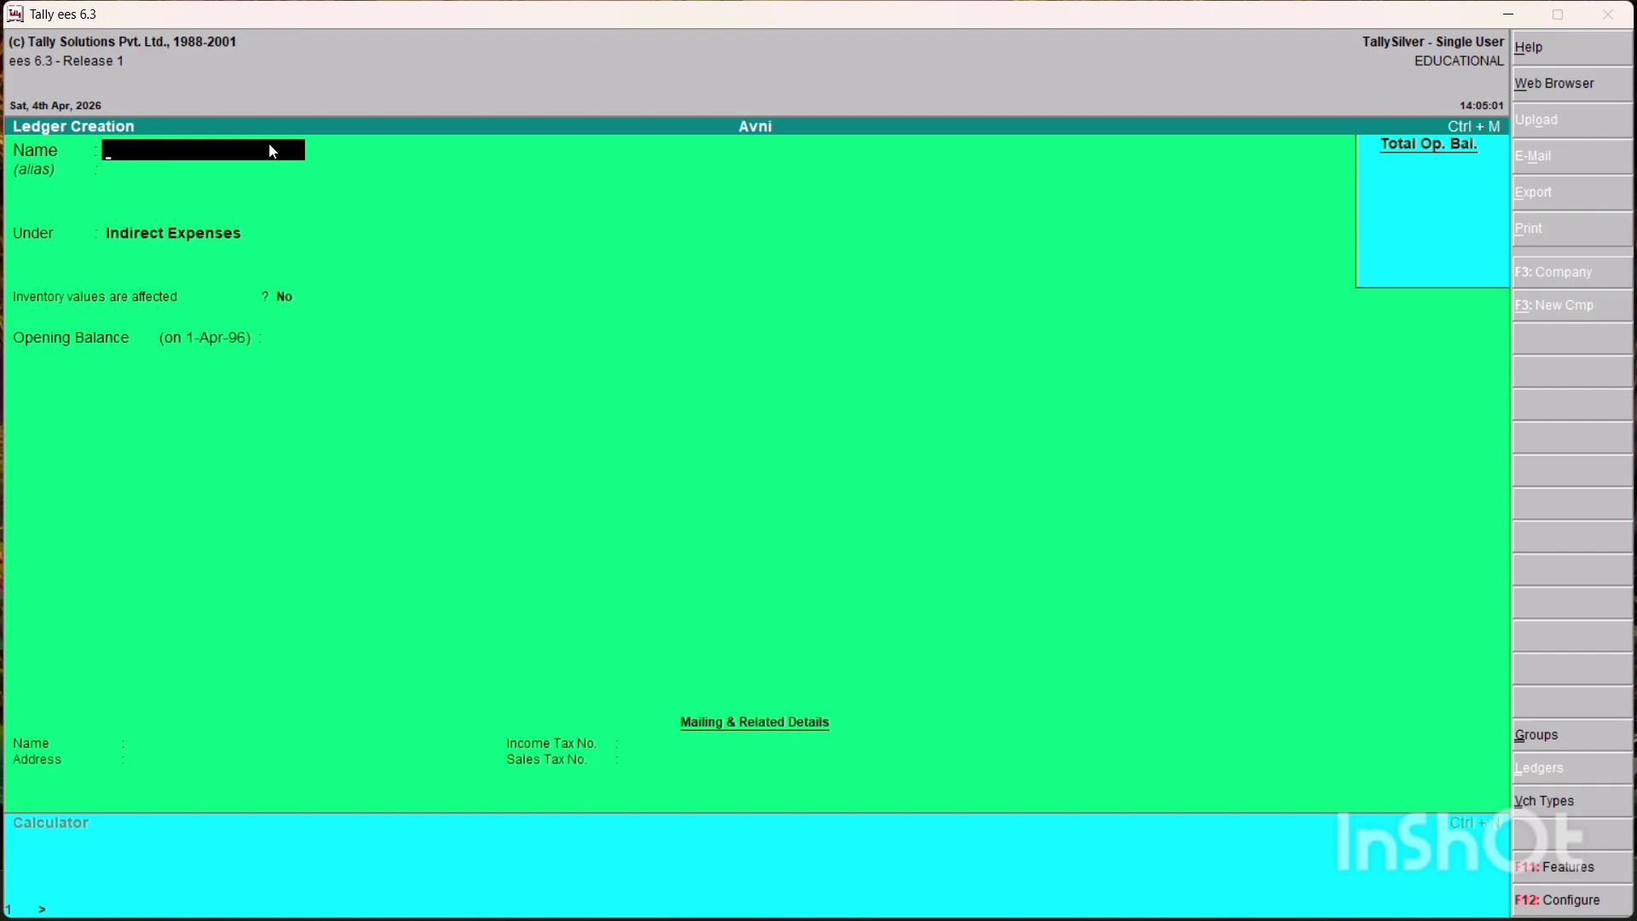
# Create a Stationary ledger under Indirect Expenses with no alias and no opening balance
pyautogui.write('Stationary')
pyautogui.press('Return')
pyautogui.press('Return')
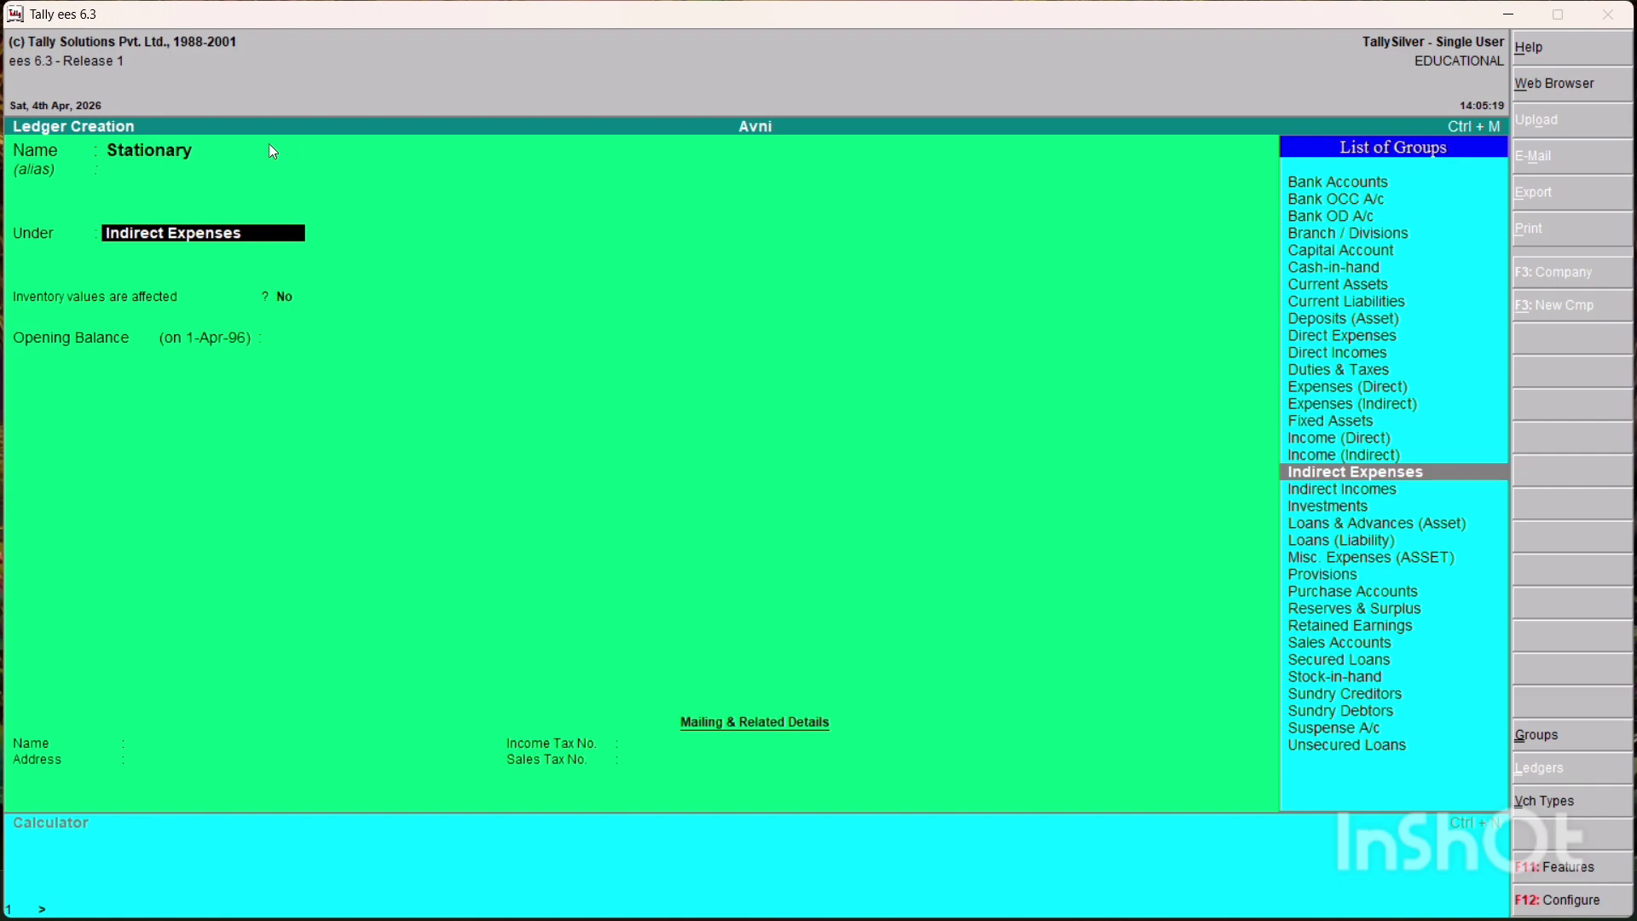
pyautogui.press('Return')
pyautogui.press('Return')
pyautogui.press('Return')
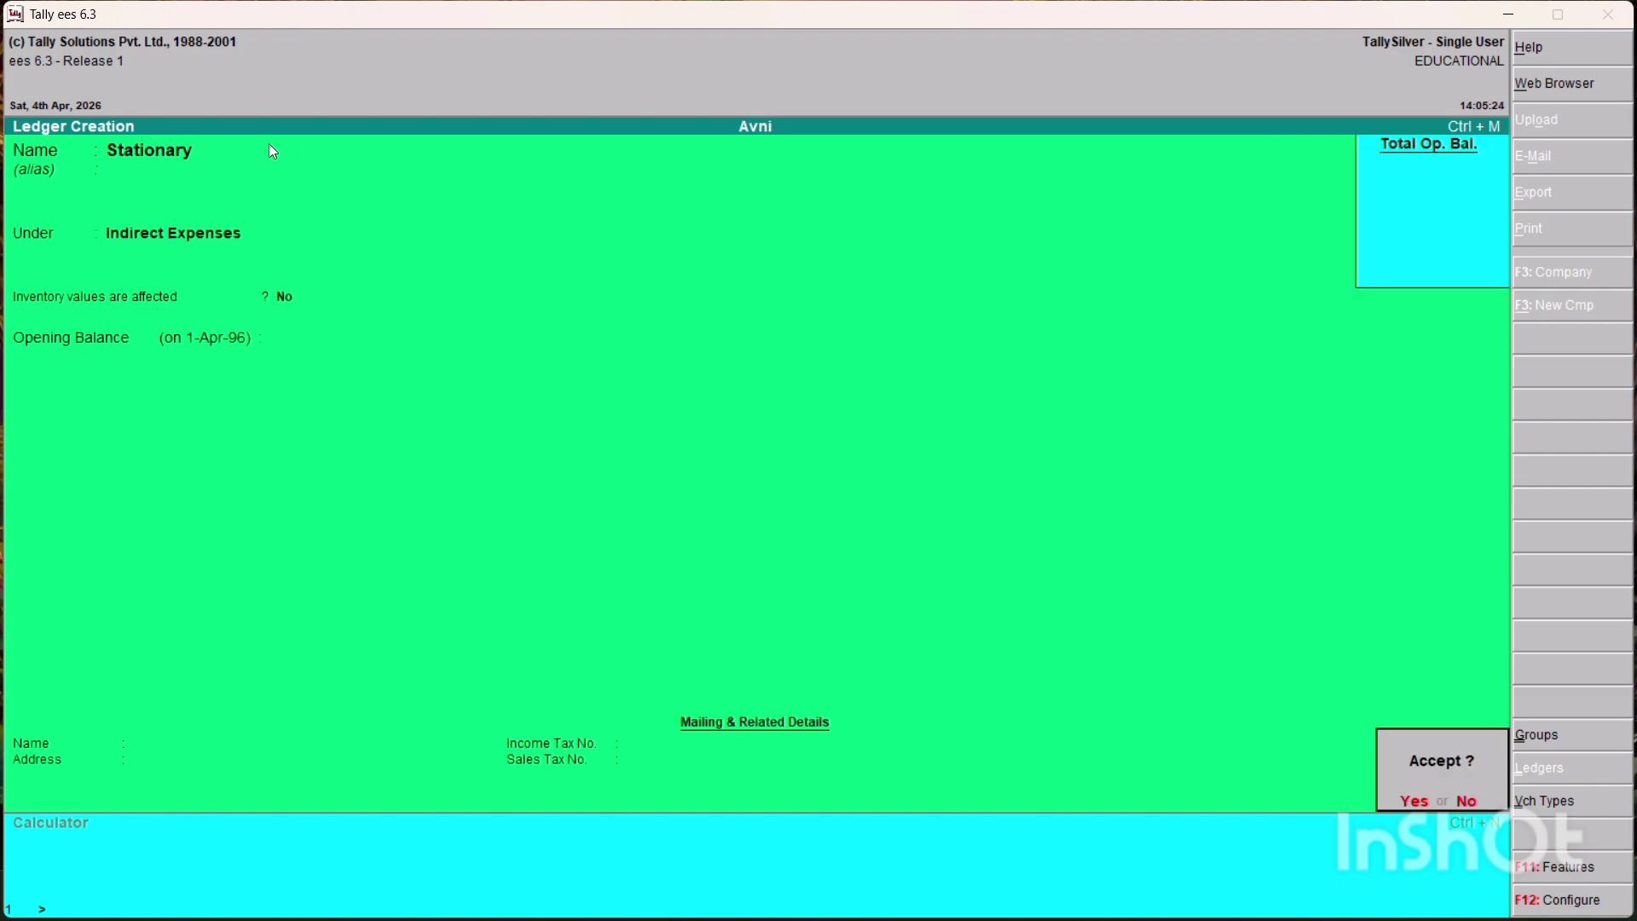
pyautogui.press('Return')
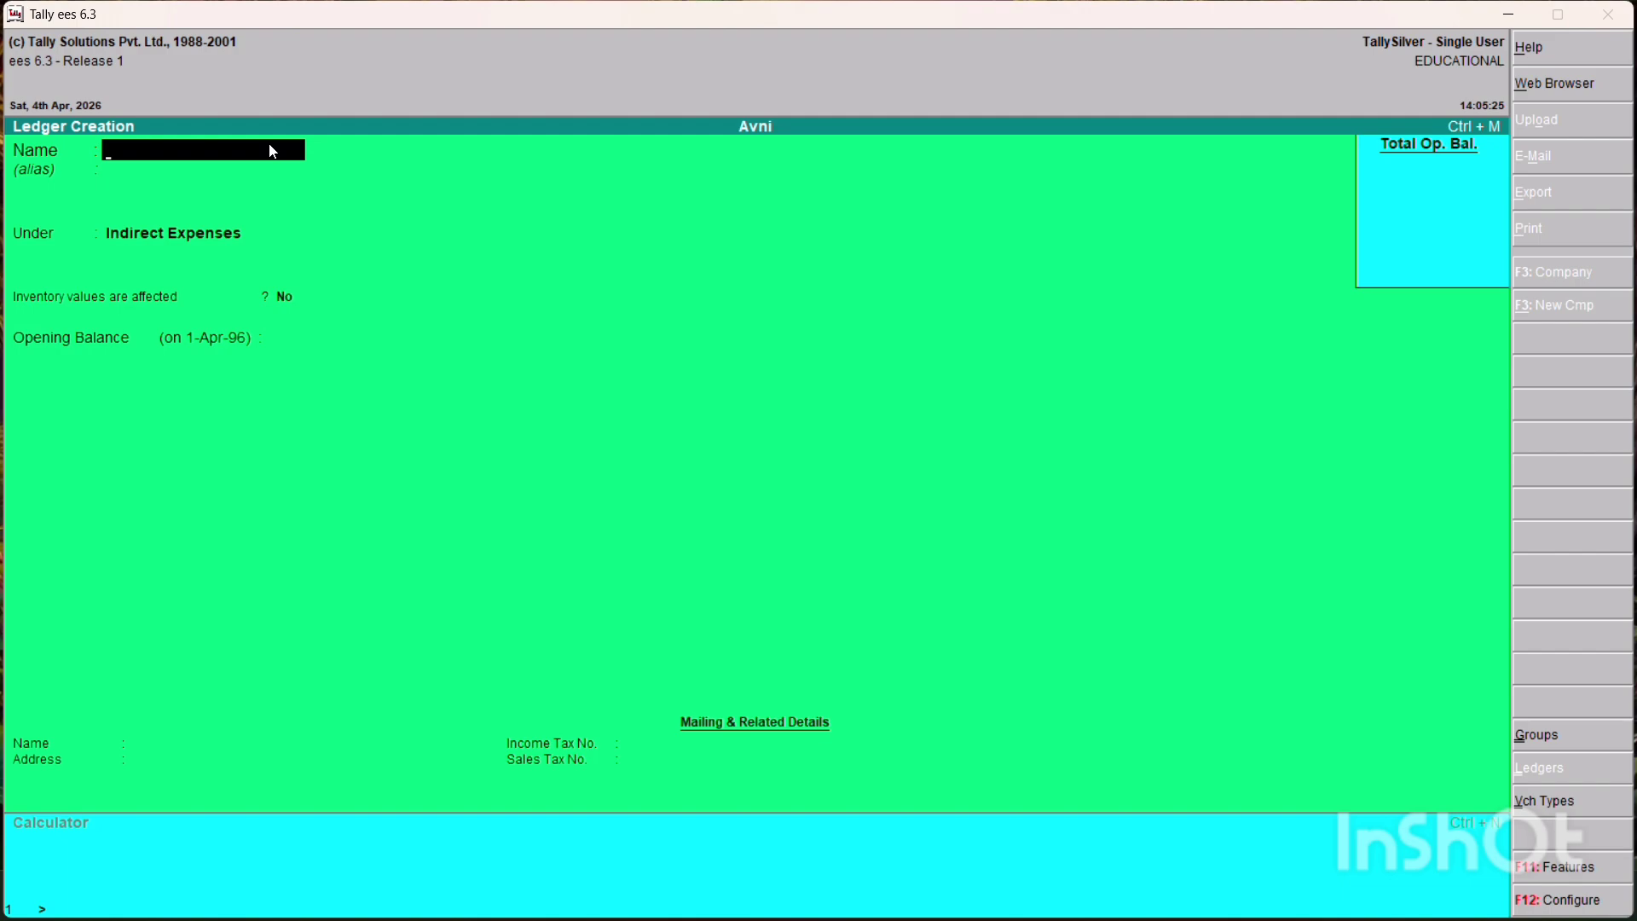
# Create a Wages ledger under Indirect Expenses with inventory values affected left at No and no opening balance
pyautogui.write('Wages')
pyautogui.press('Return')
pyautogui.press('Return')
pyautogui.press('Return')
pyautogui.press('Return')
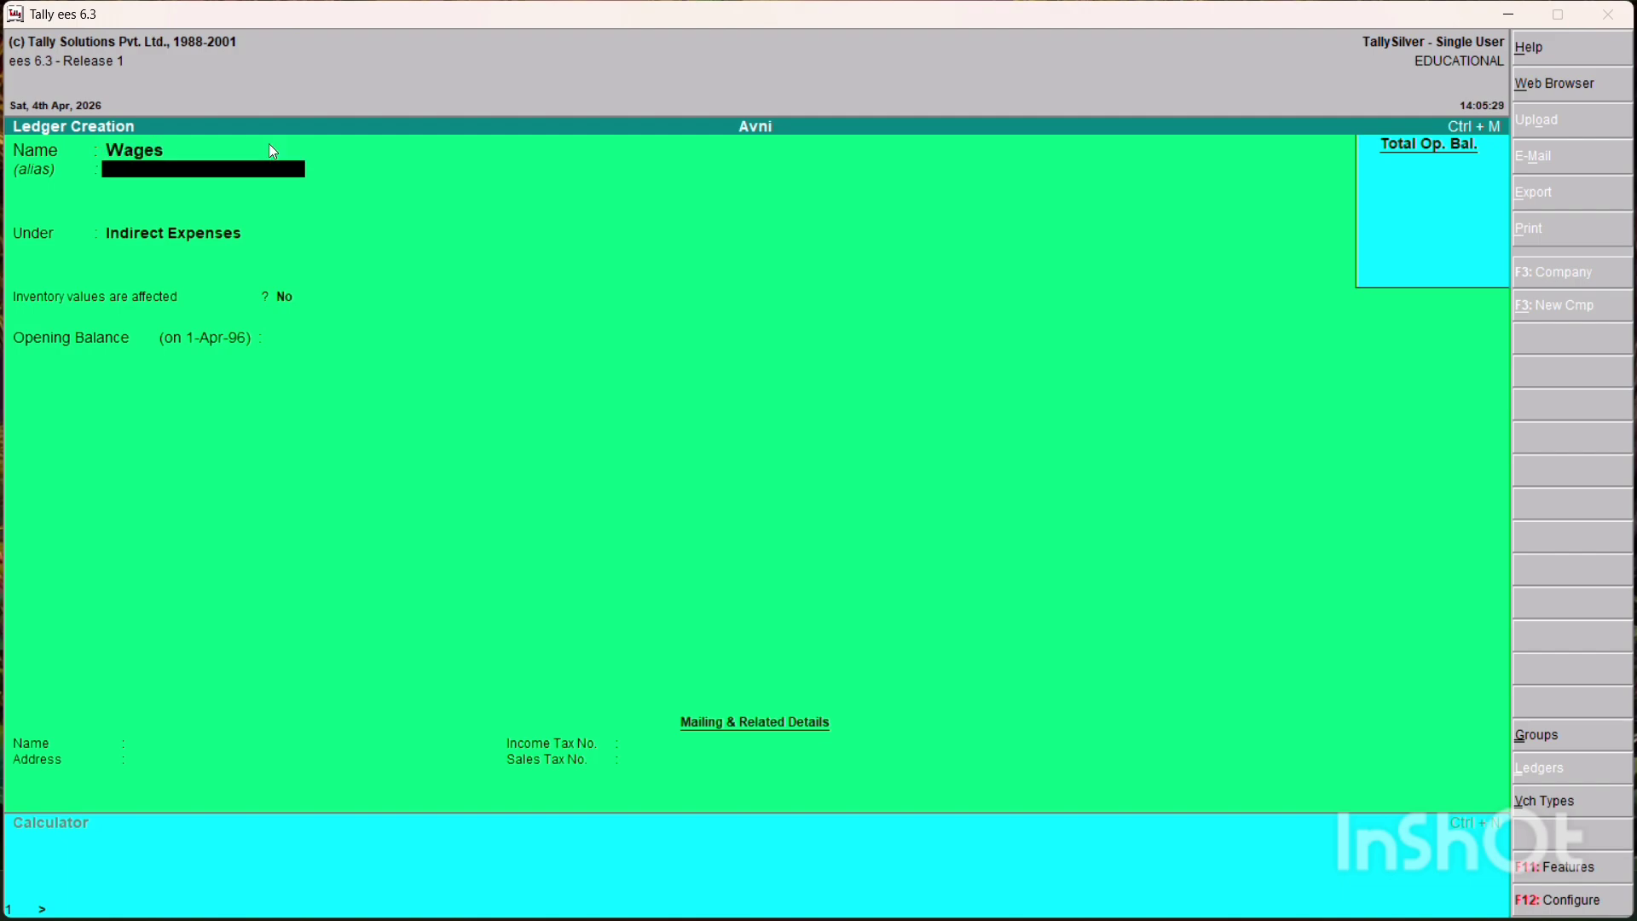
pyautogui.press('Return')
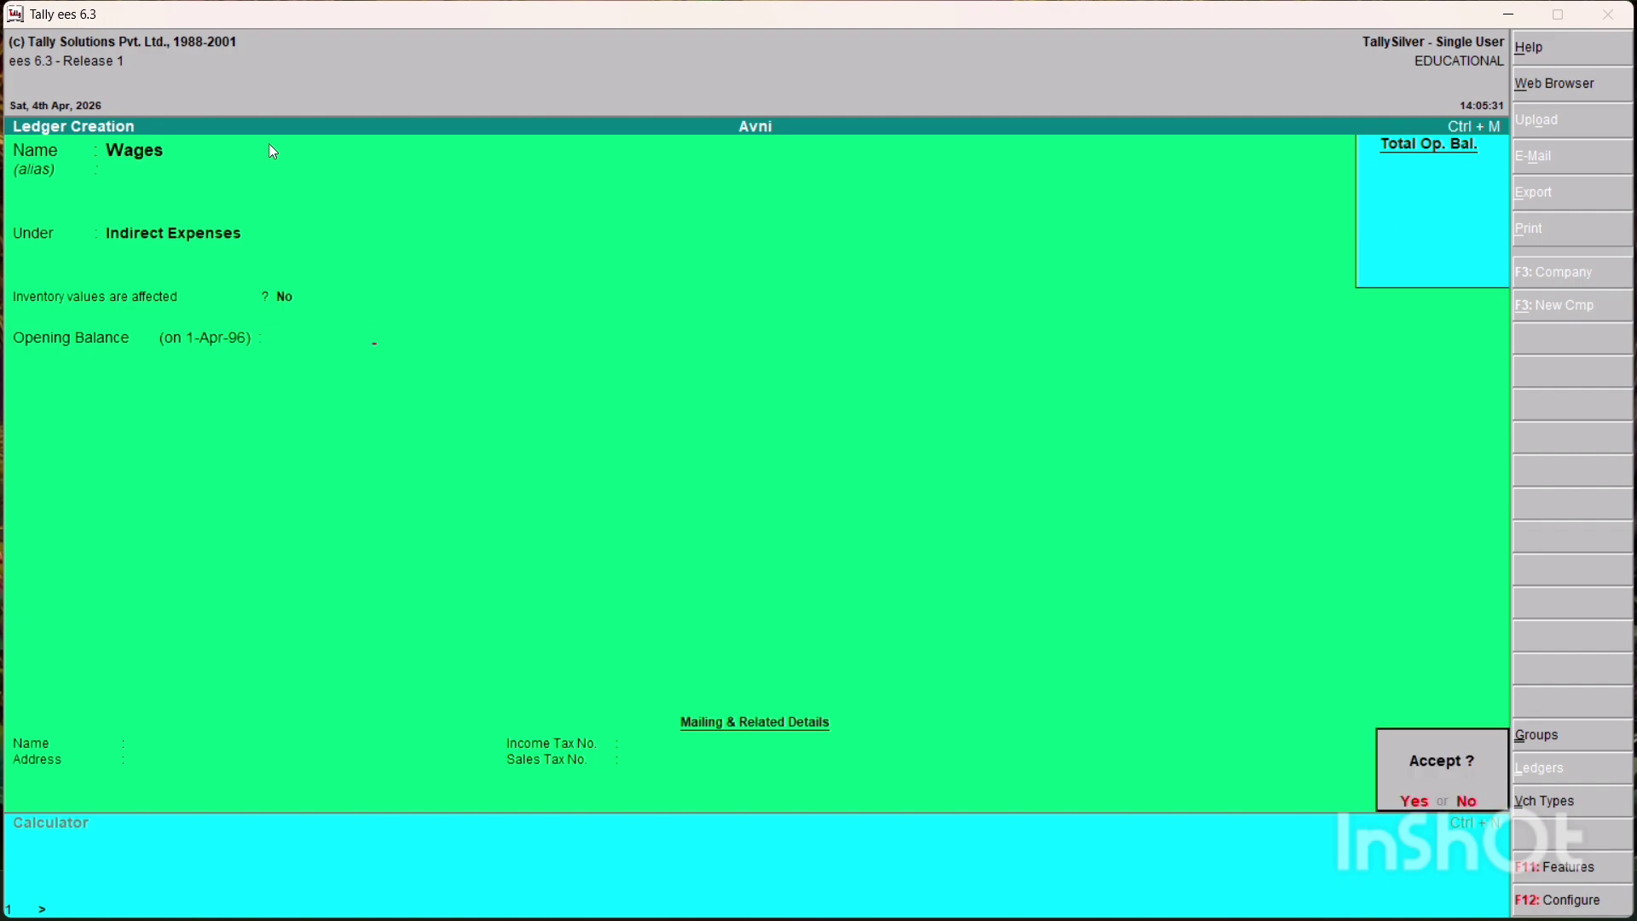
pyautogui.press('Return')
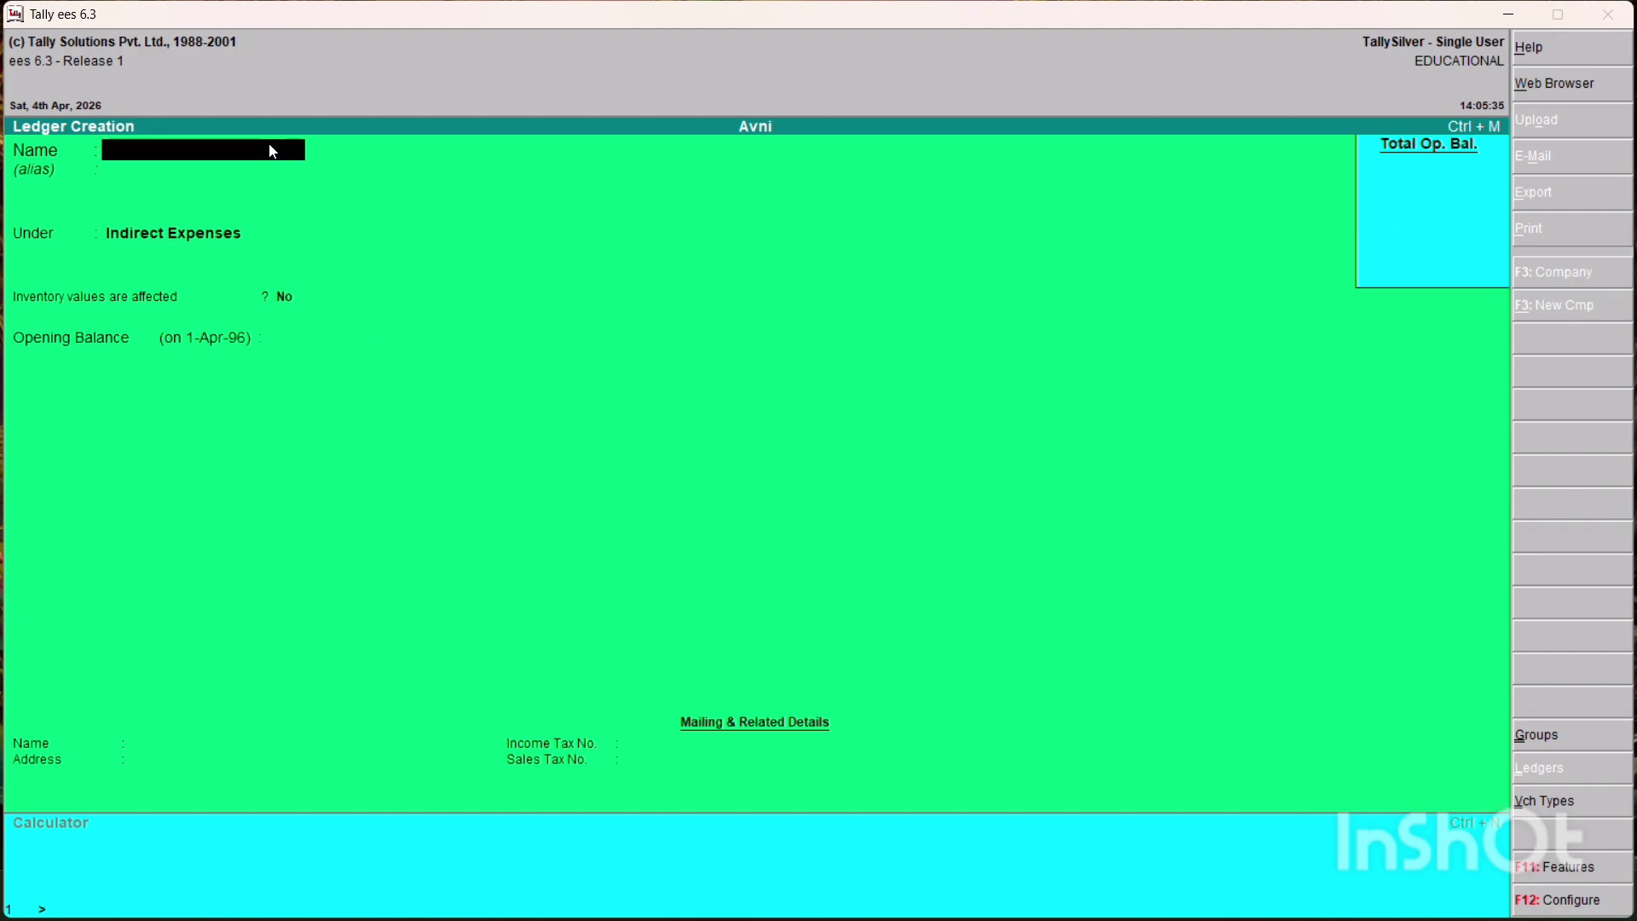
# Enter the customer's name as the new ledger's name and leave the alias blank
pyautogui.write('Tinku')
pyautogui.press('Return')
pyautogui.press('Return')
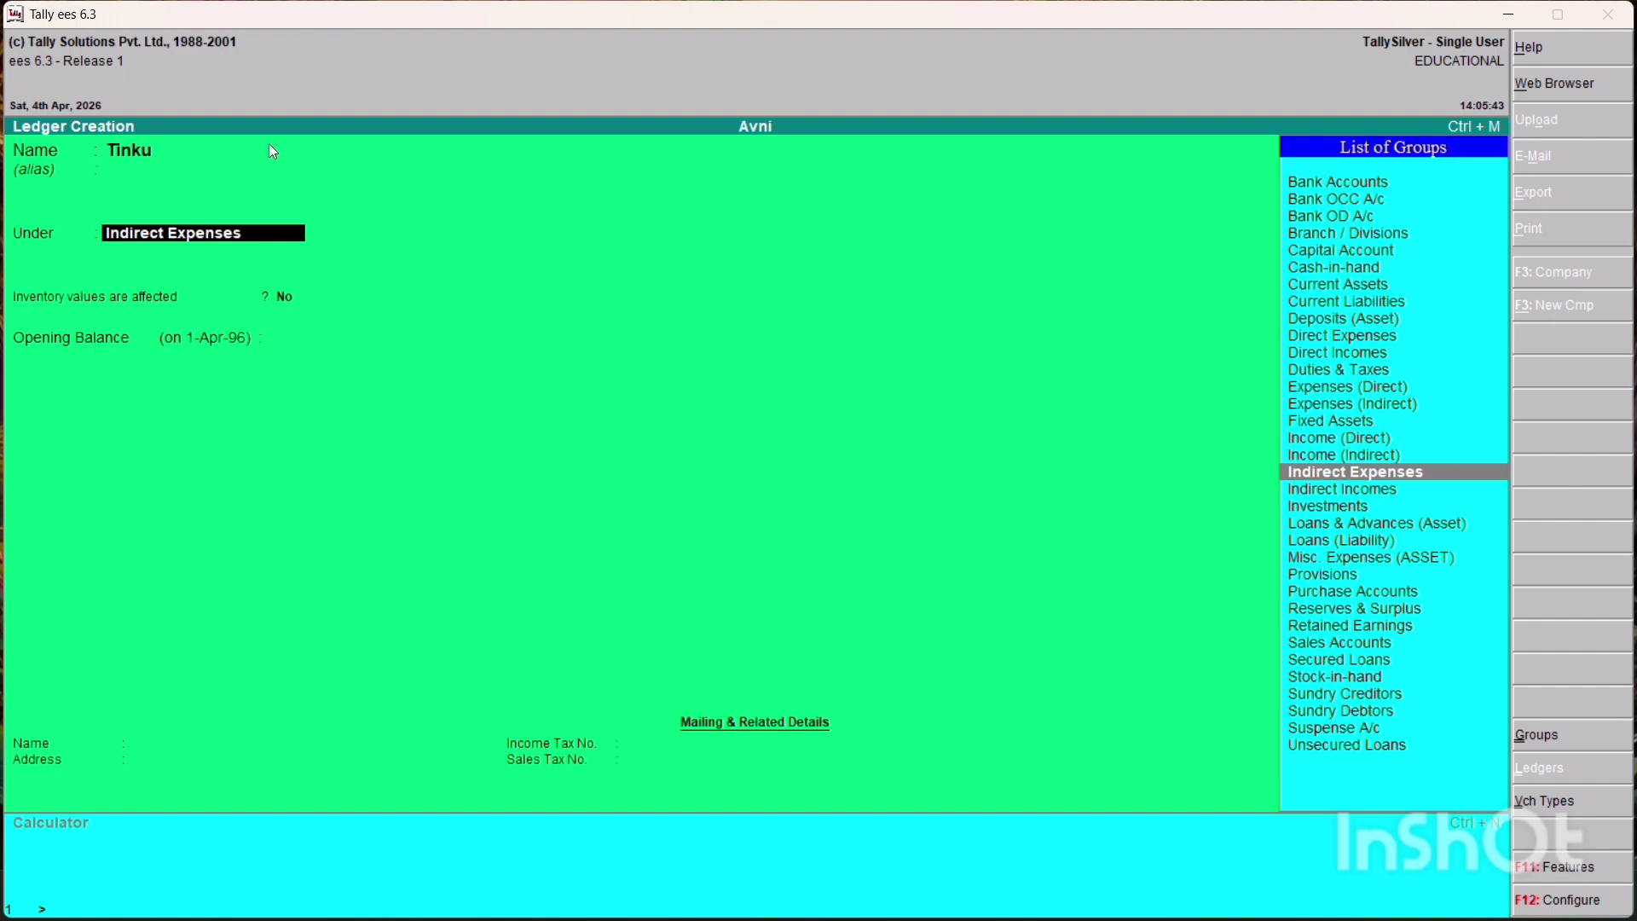
pyautogui.press('Down')
pyautogui.press('Down')
pyautogui.press('Down')
pyautogui.press('Down')
pyautogui.press('Down')
pyautogui.press('Down')
pyautogui.press('Down')
pyautogui.press('Down')
pyautogui.press('Down')
pyautogui.press('Down')
pyautogui.press('Down')
pyautogui.press('Down')
pyautogui.press('Down')
pyautogui.press('Down')
pyautogui.press('Down')
pyautogui.press('Down')
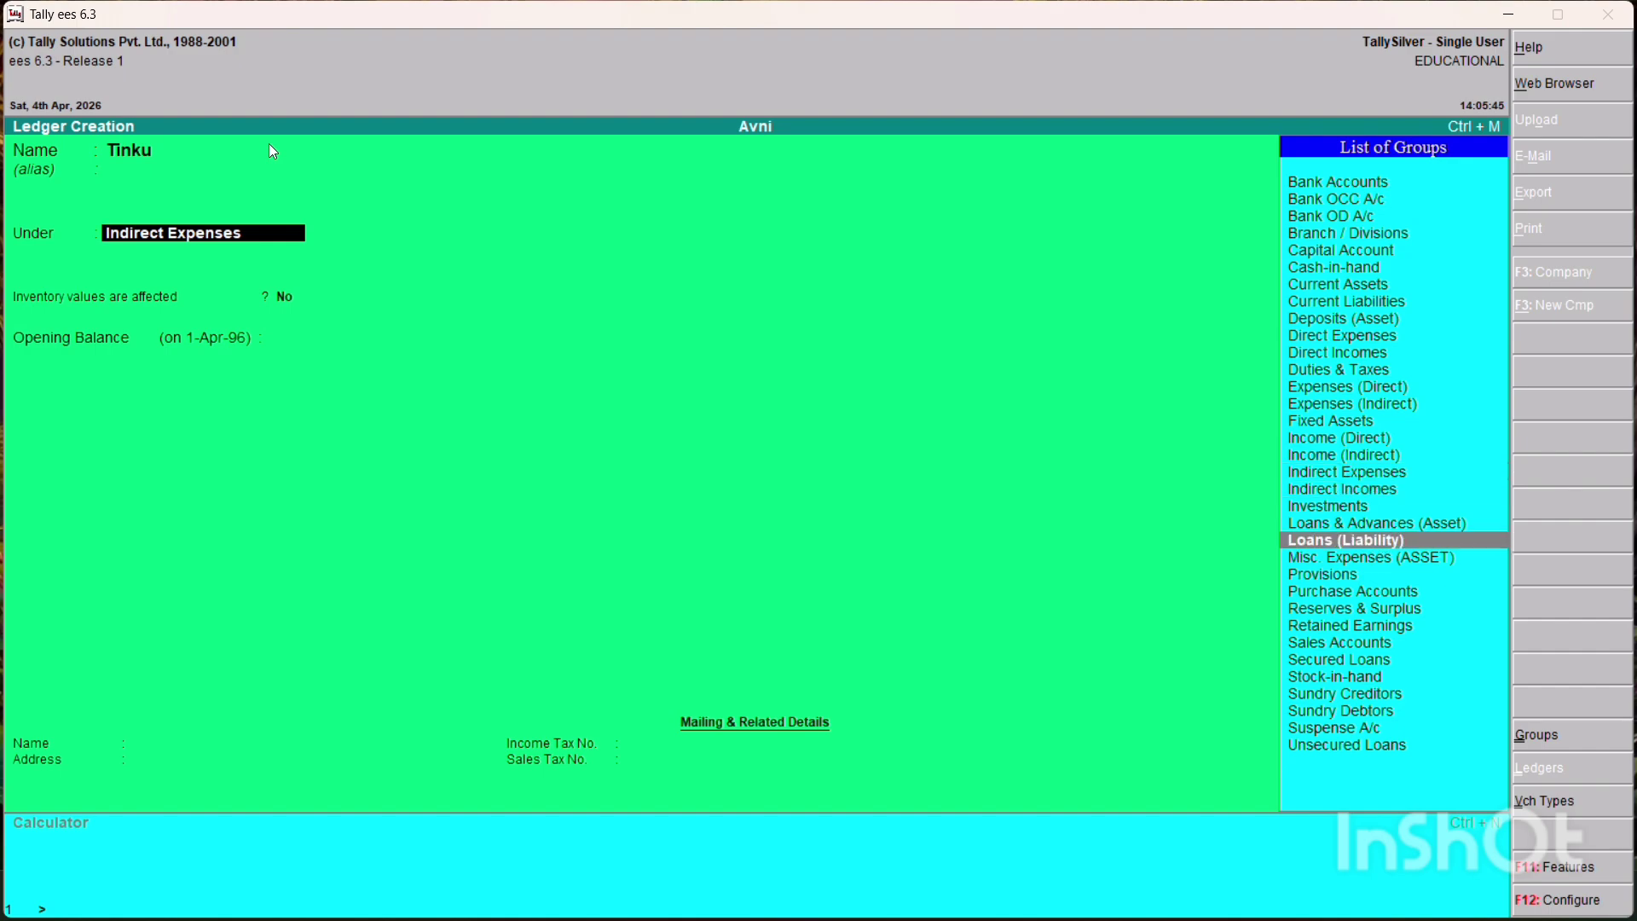
pyautogui.press('Up')
pyautogui.press('Up')
pyautogui.press('Up')
pyautogui.press('Up')
pyautogui.press('Up')
pyautogui.press('Up')
pyautogui.press('Up')
pyautogui.press('Up')
pyautogui.press('Up')
pyautogui.press('Up')
pyautogui.press('Up')
pyautogui.press('Up')
pyautogui.press('Up')
pyautogui.press('Up')
pyautogui.press('Up')
pyautogui.press('Up')
pyautogui.press('Up')
pyautogui.press('Up')
pyautogui.press('Up')
pyautogui.press('Up')
pyautogui.press('Up')
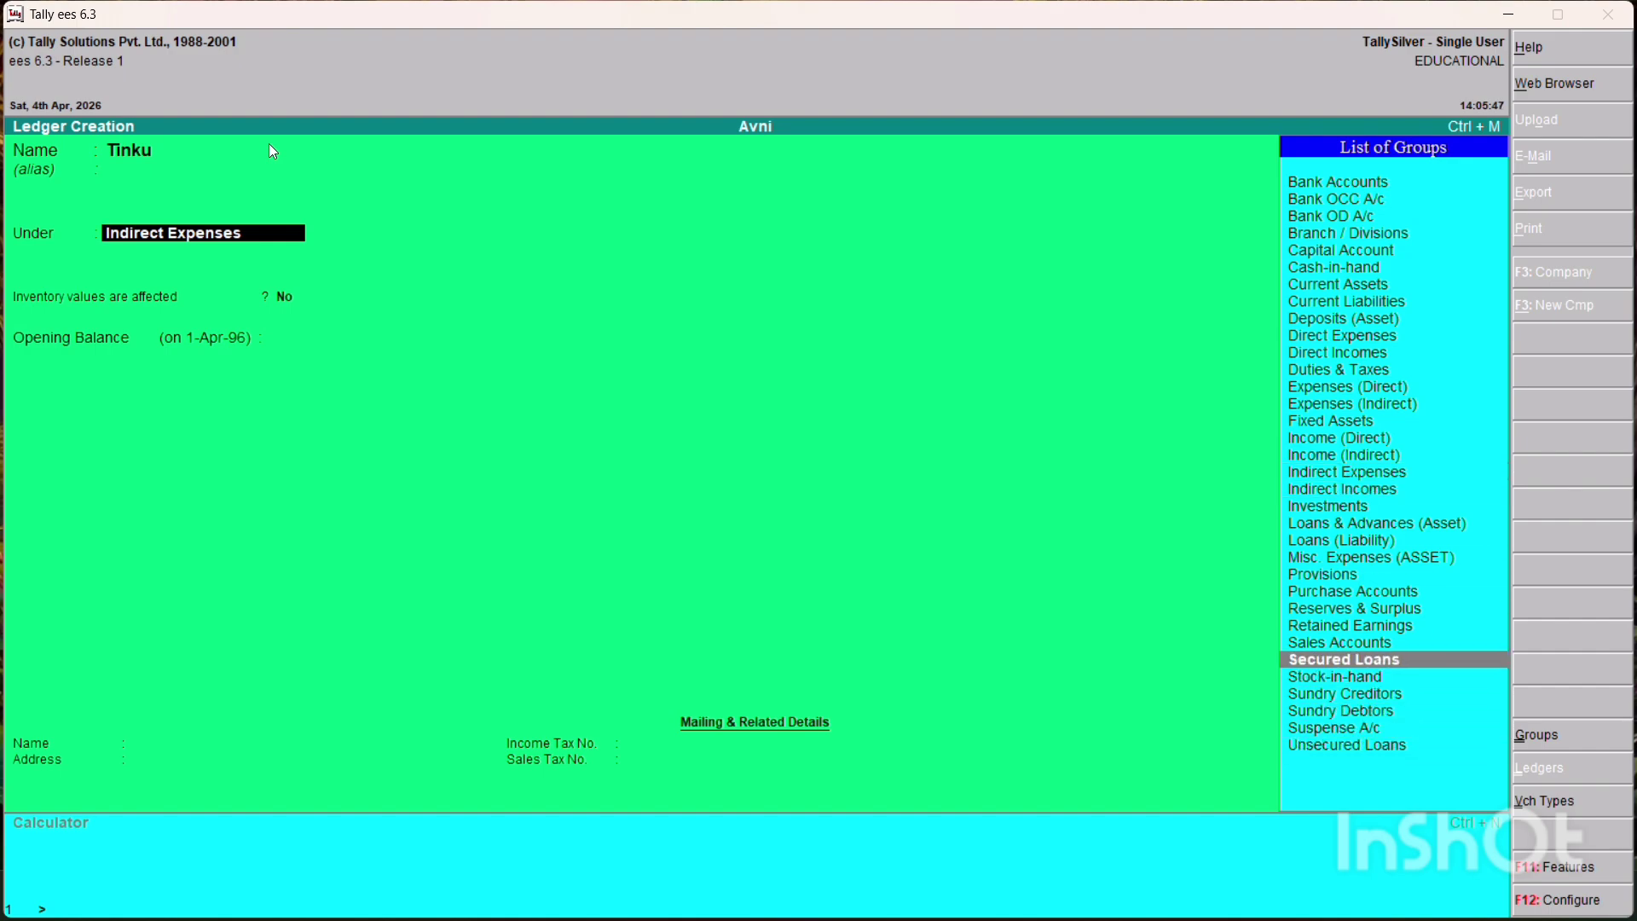
pyautogui.press('Down')
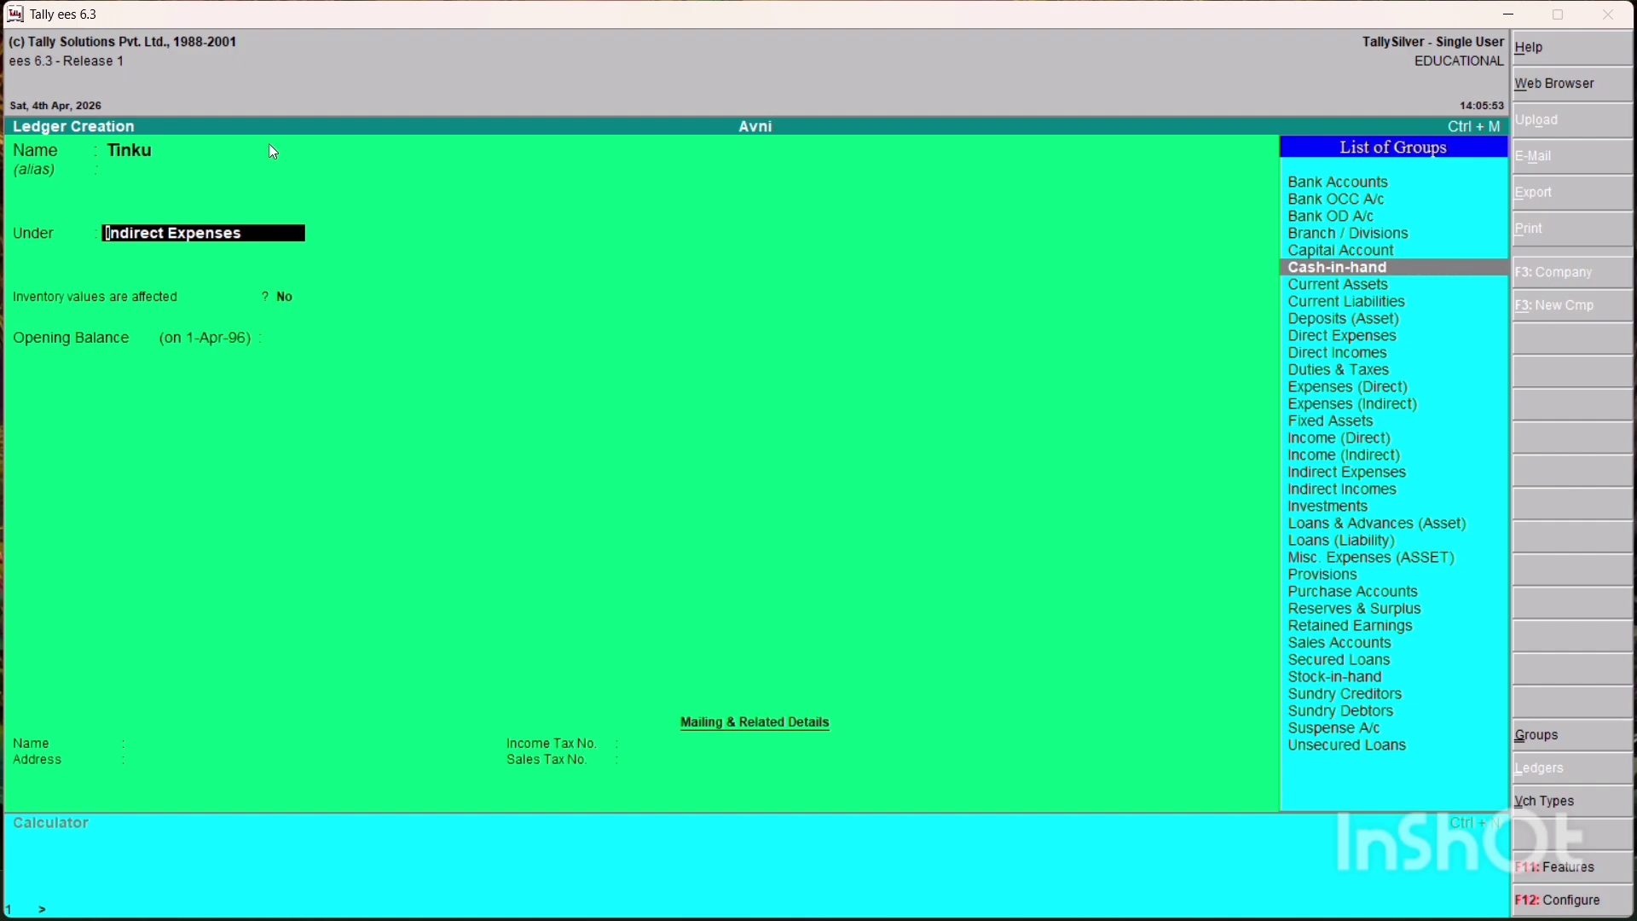
pyautogui.write('Indirec')
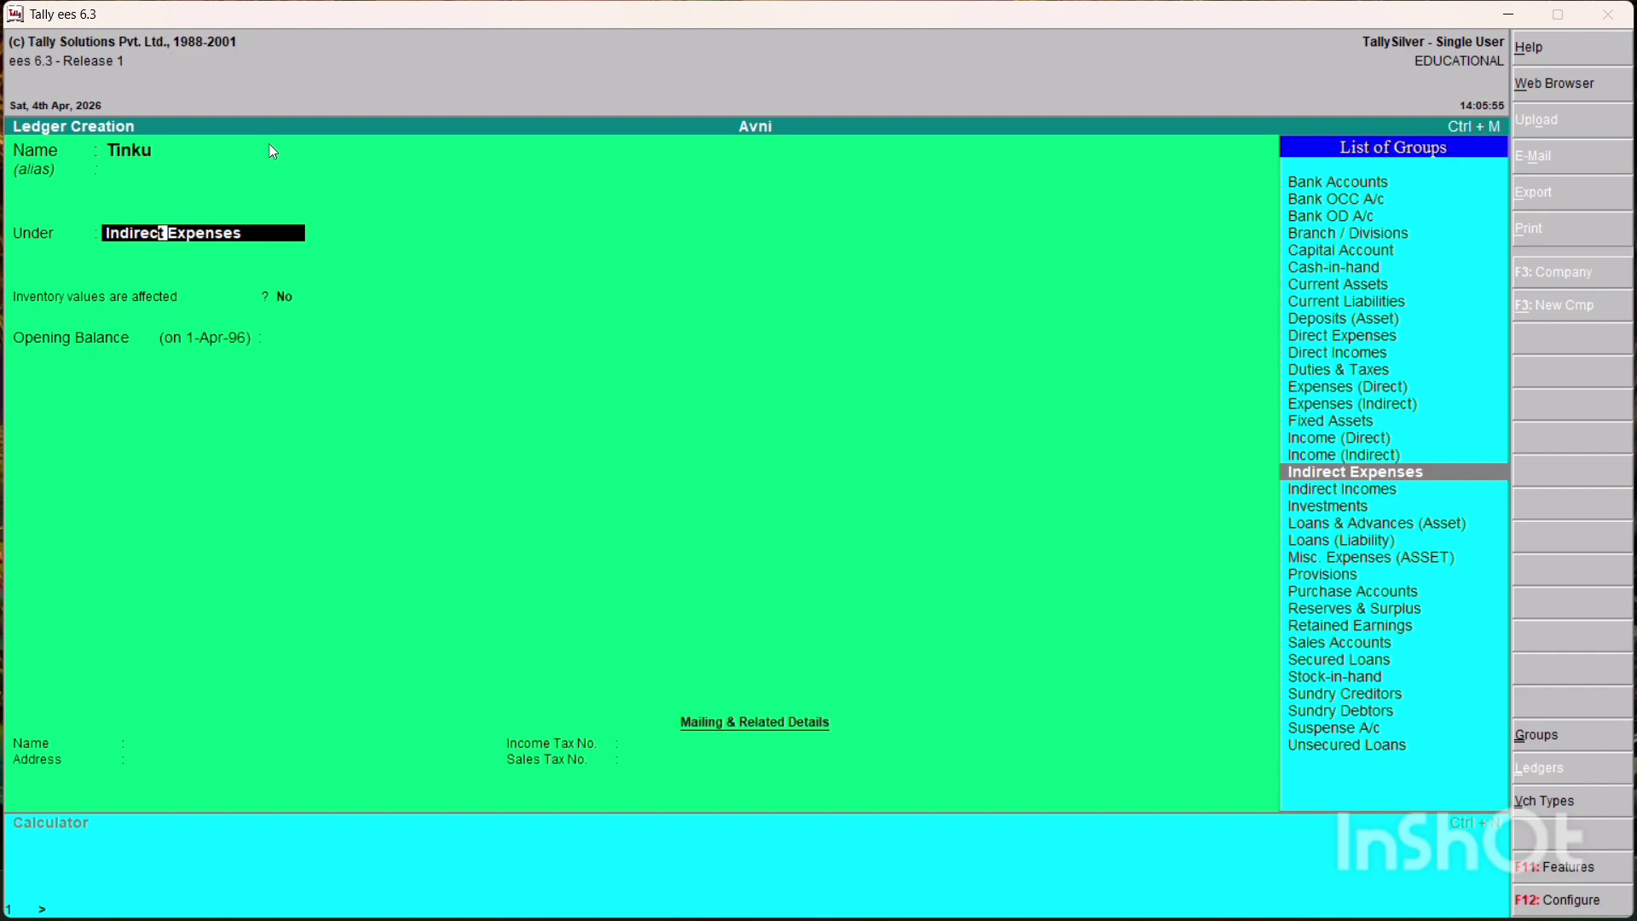
pyautogui.write('t Expen')
# Place the customer's ledger under Sundry Debtors and save it with inventory values affected left at No and no opening balance
pyautogui.press('Down')
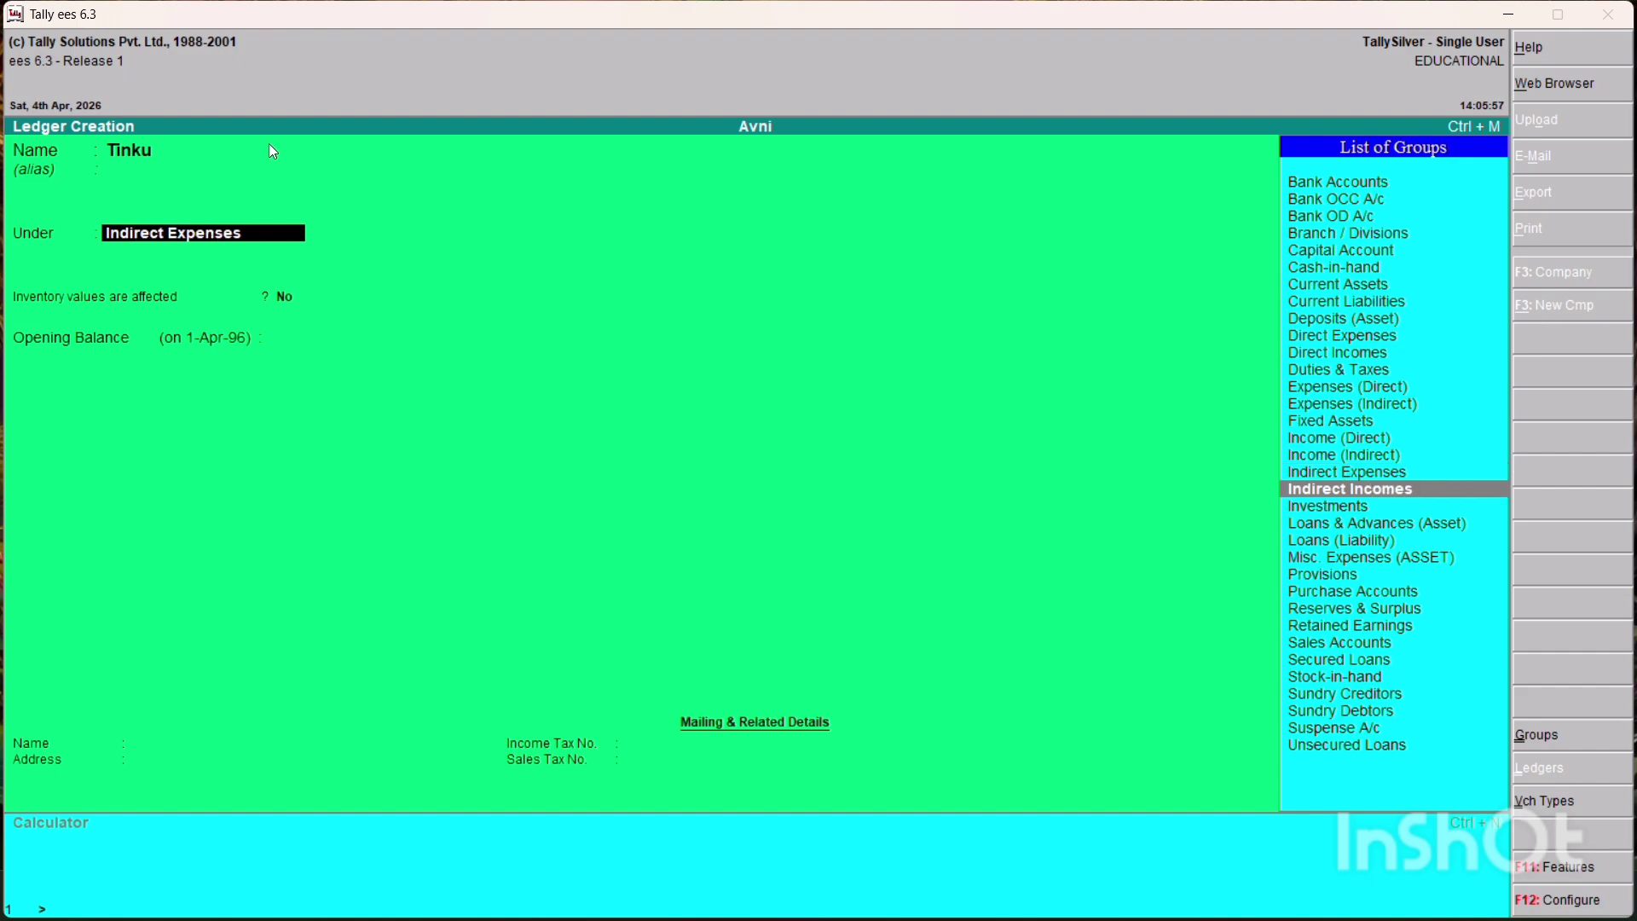
pyautogui.press('Down')
pyautogui.press('Down')
pyautogui.press('Down')
pyautogui.press('Down')
pyautogui.press('Down')
pyautogui.press('Down')
pyautogui.press('Down')
pyautogui.press('Down')
pyautogui.press('Down')
pyautogui.press('Down')
pyautogui.press('Down')
pyautogui.press('Down')
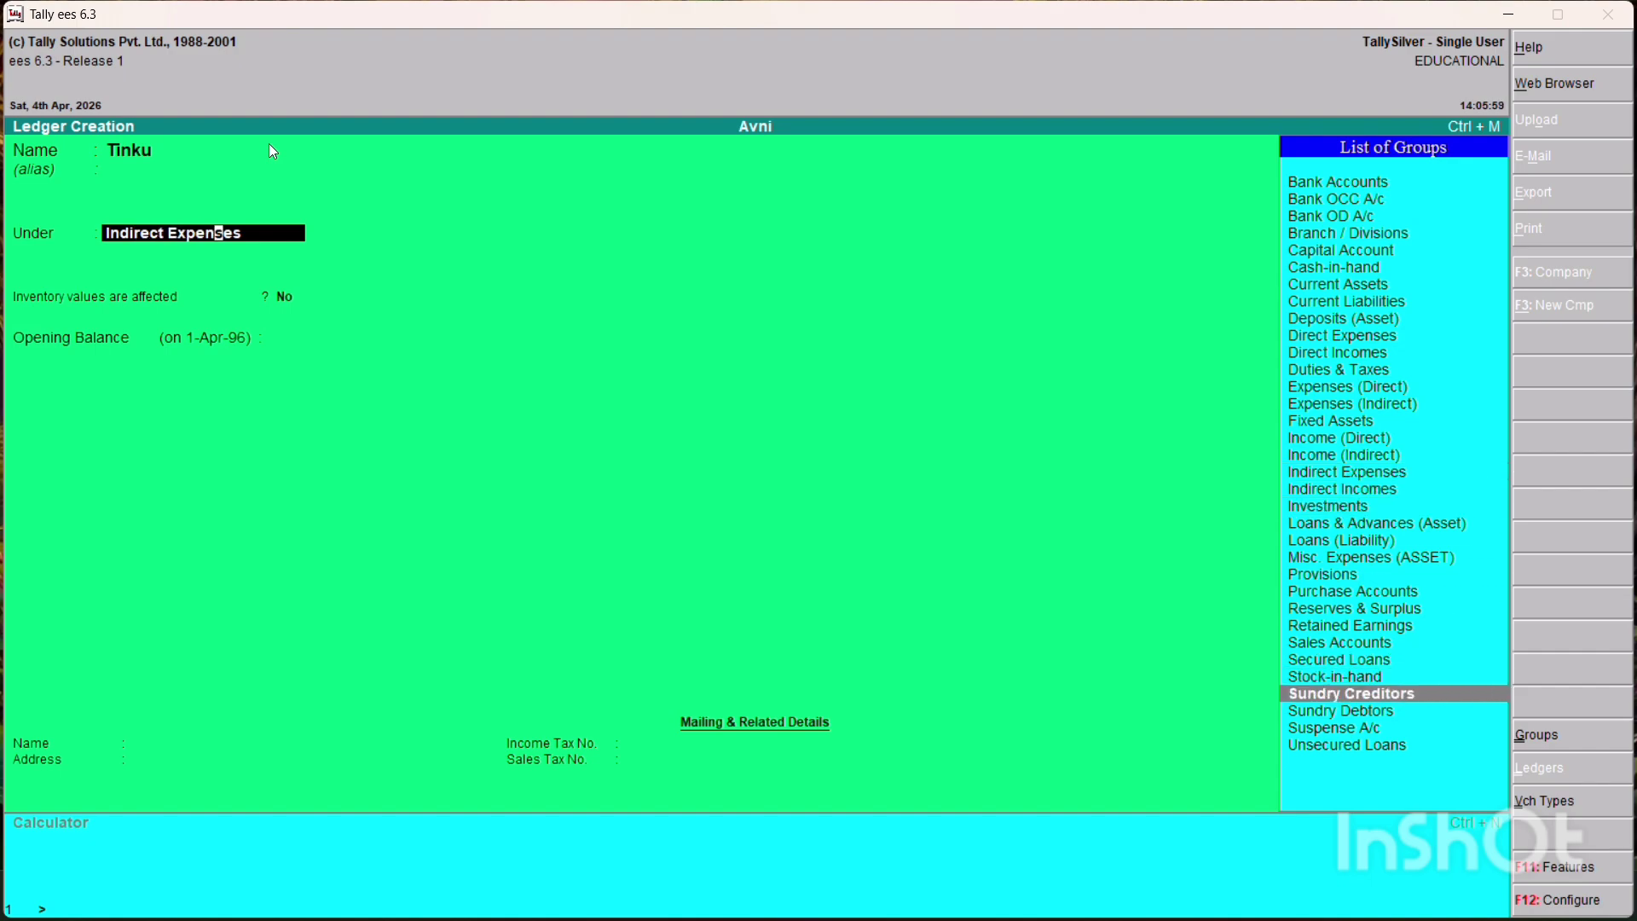
pyautogui.press('Down')
pyautogui.press('Return')
pyautogui.press('Return')
pyautogui.press('Return')
pyautogui.press('Return')
pyautogui.press('Return')
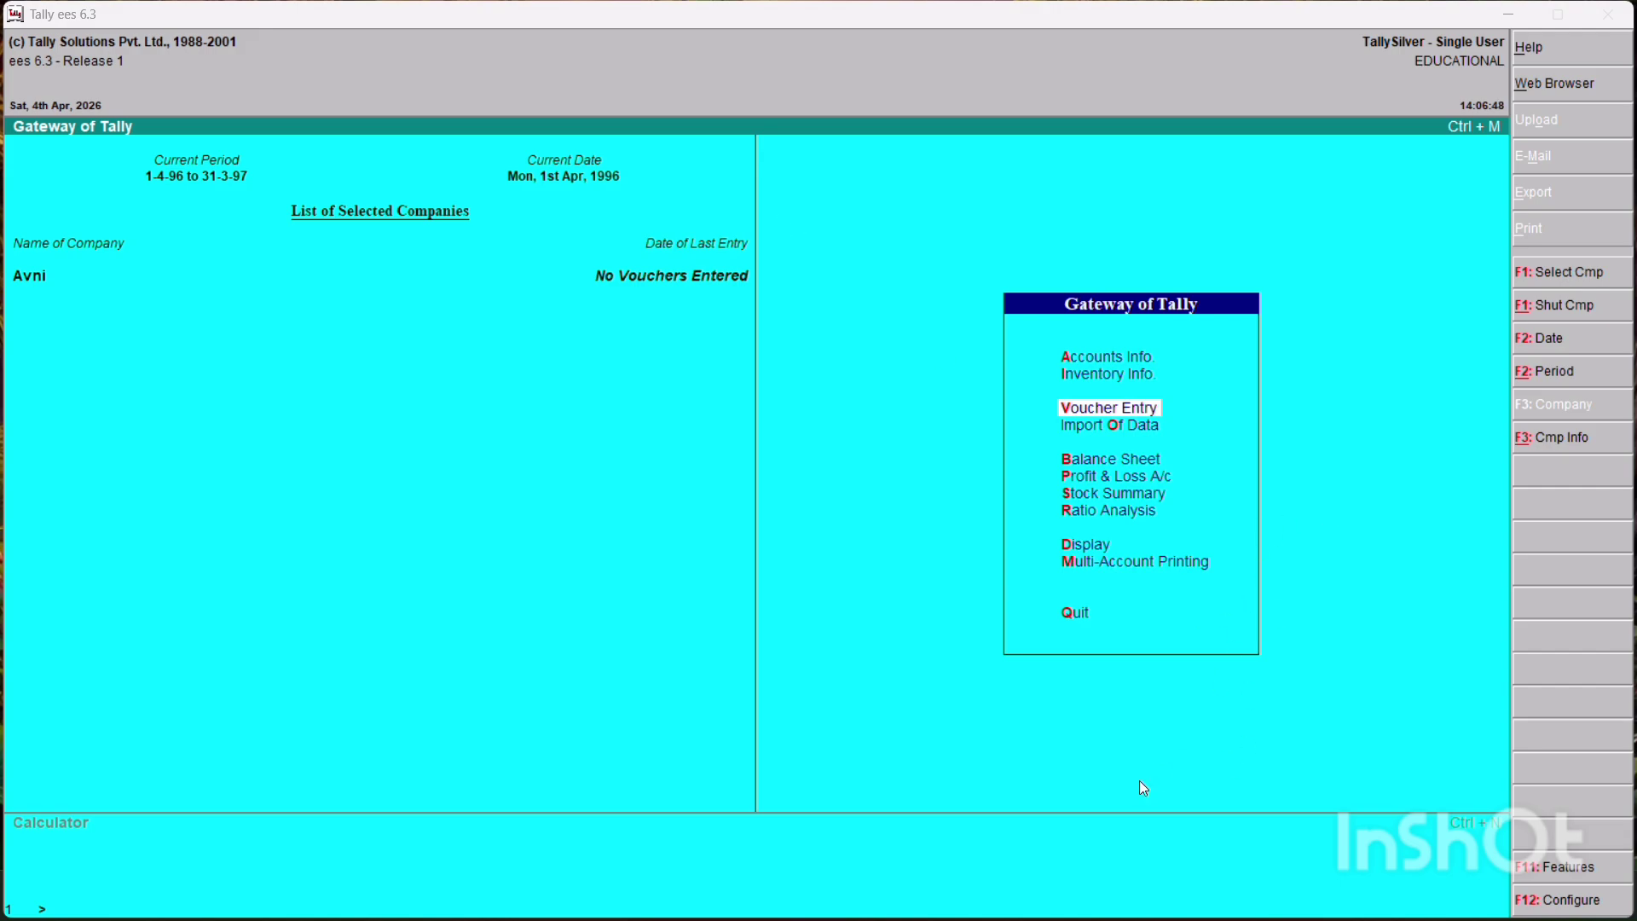
# Start a payment voucher dated 1-Apr-96 and debit the Purchase ledger 2000 without inventory allocations
pyautogui.press('Up')
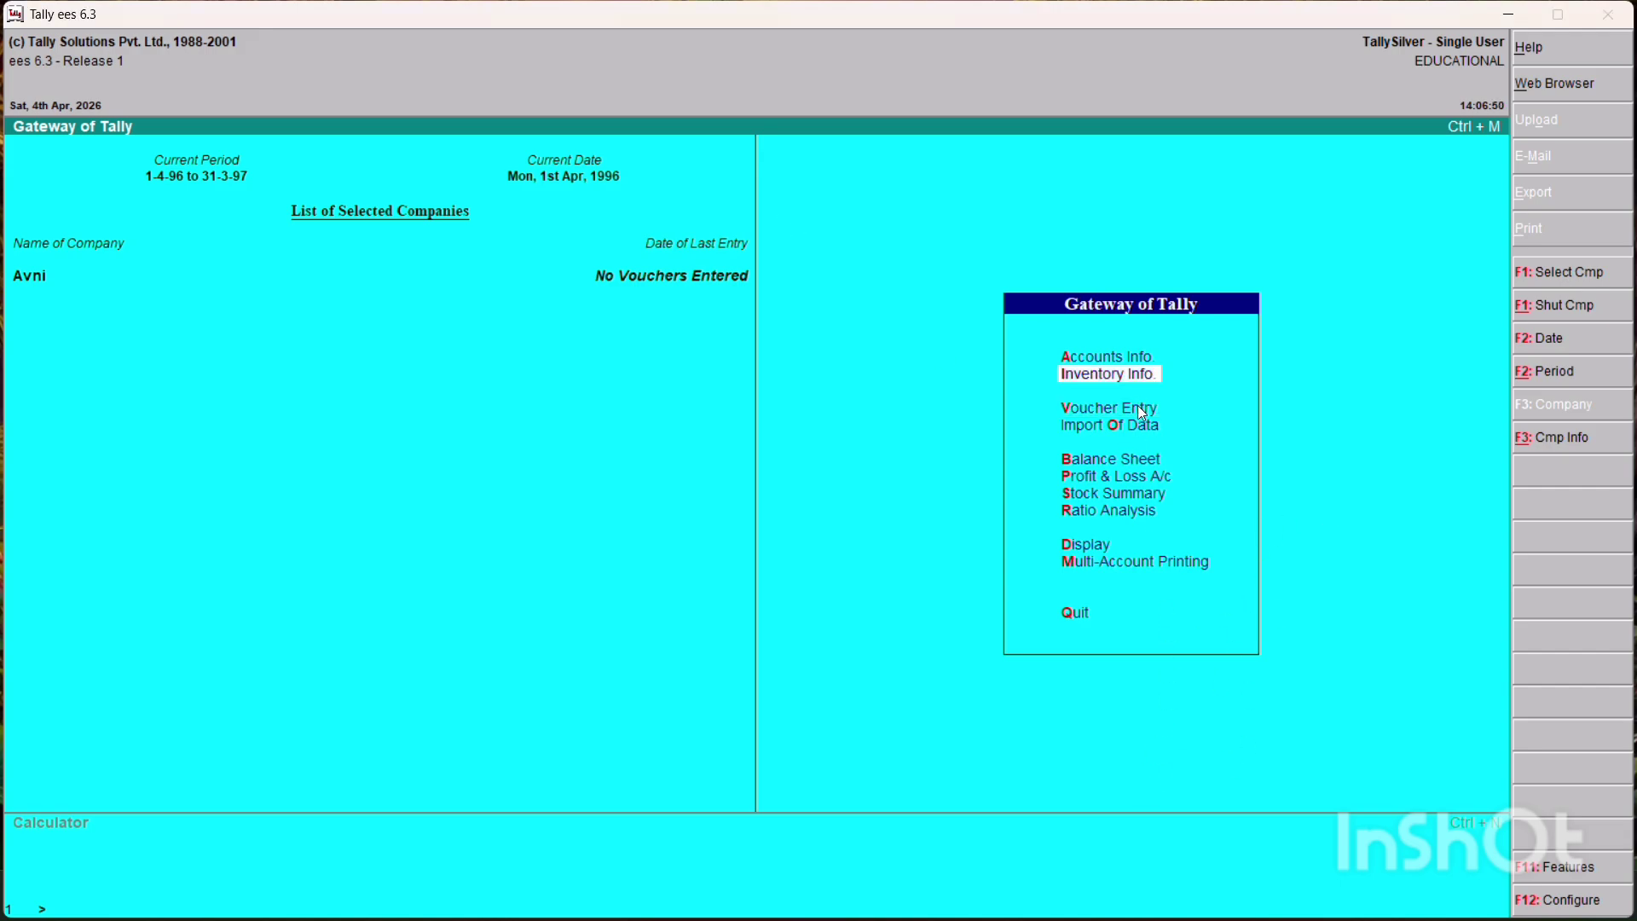
pyautogui.click(1088, 417)
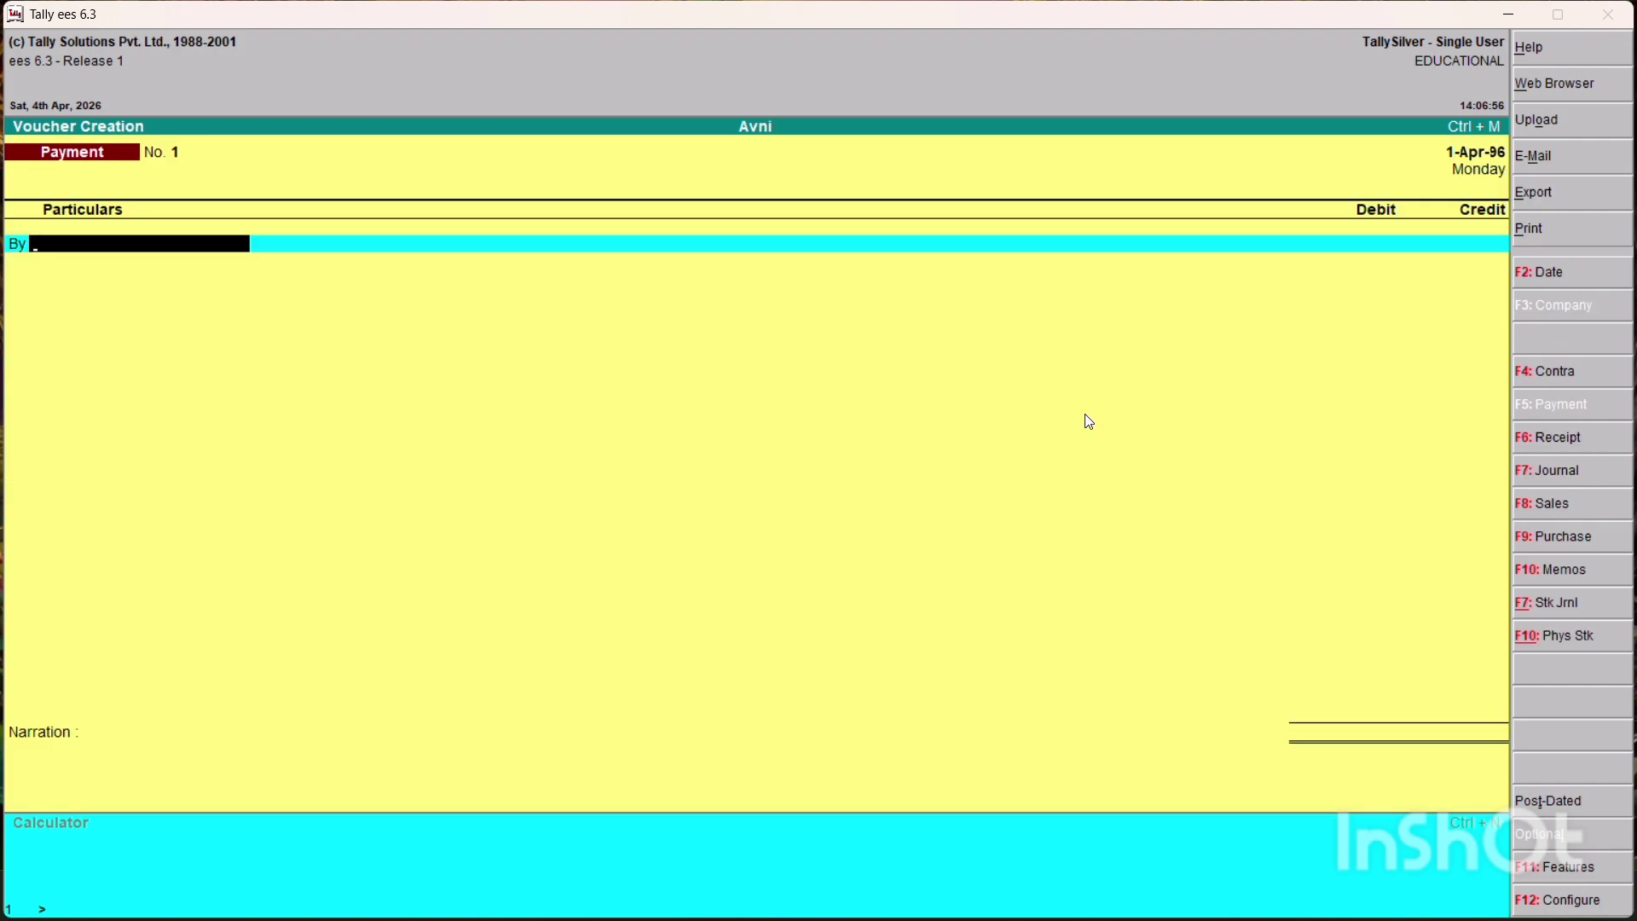
pyautogui.write('Pu')
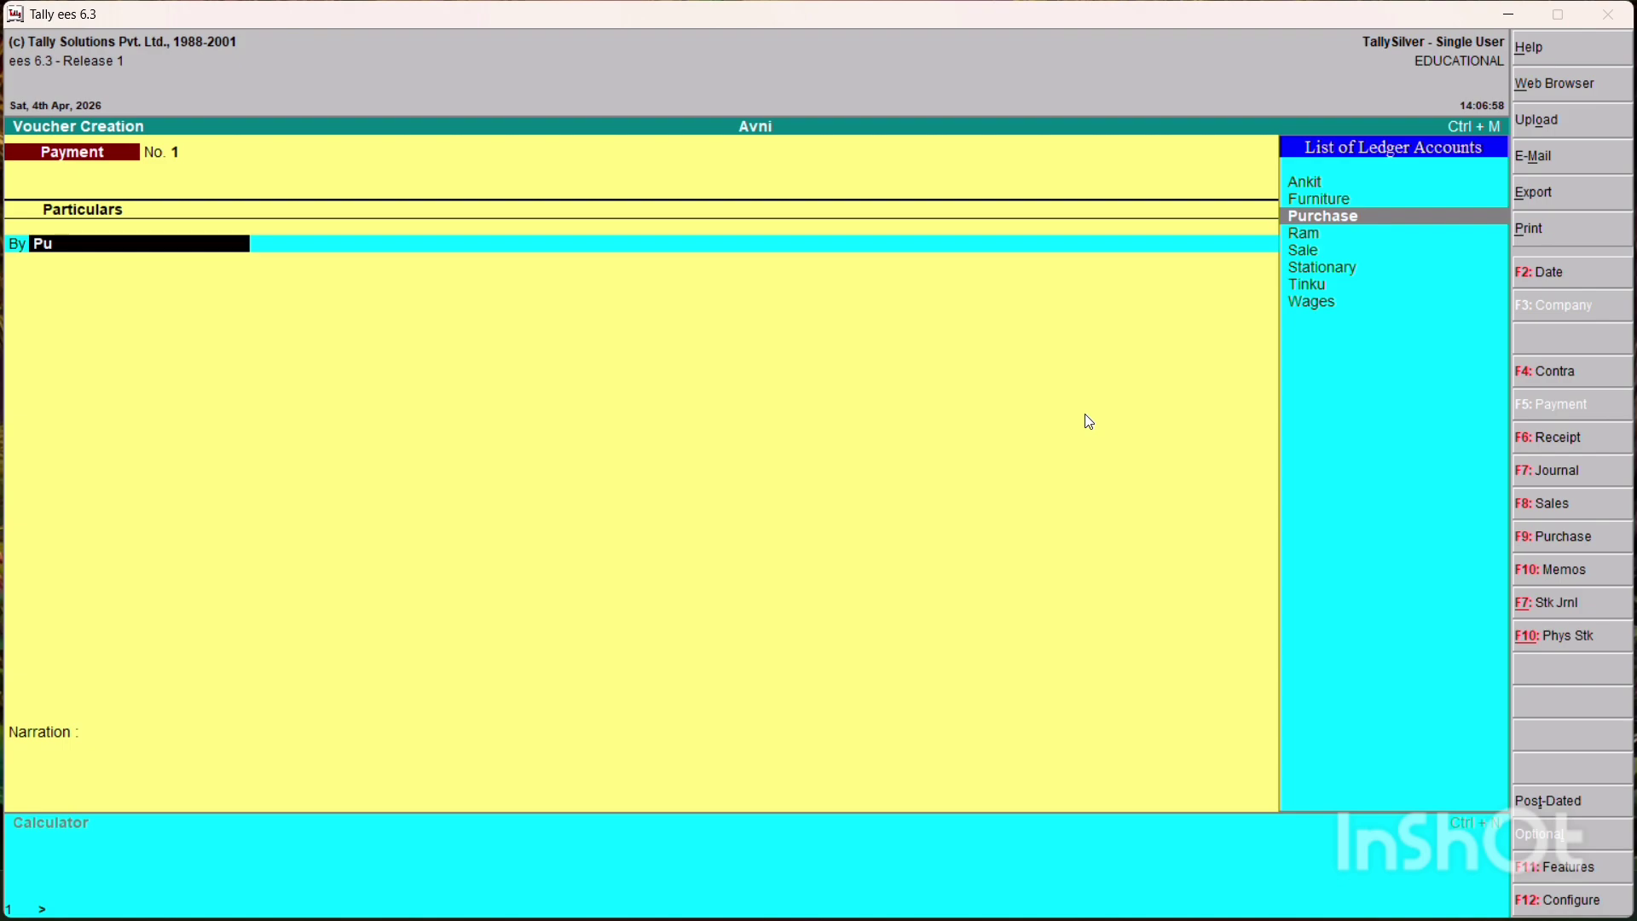
pyautogui.press('Return')
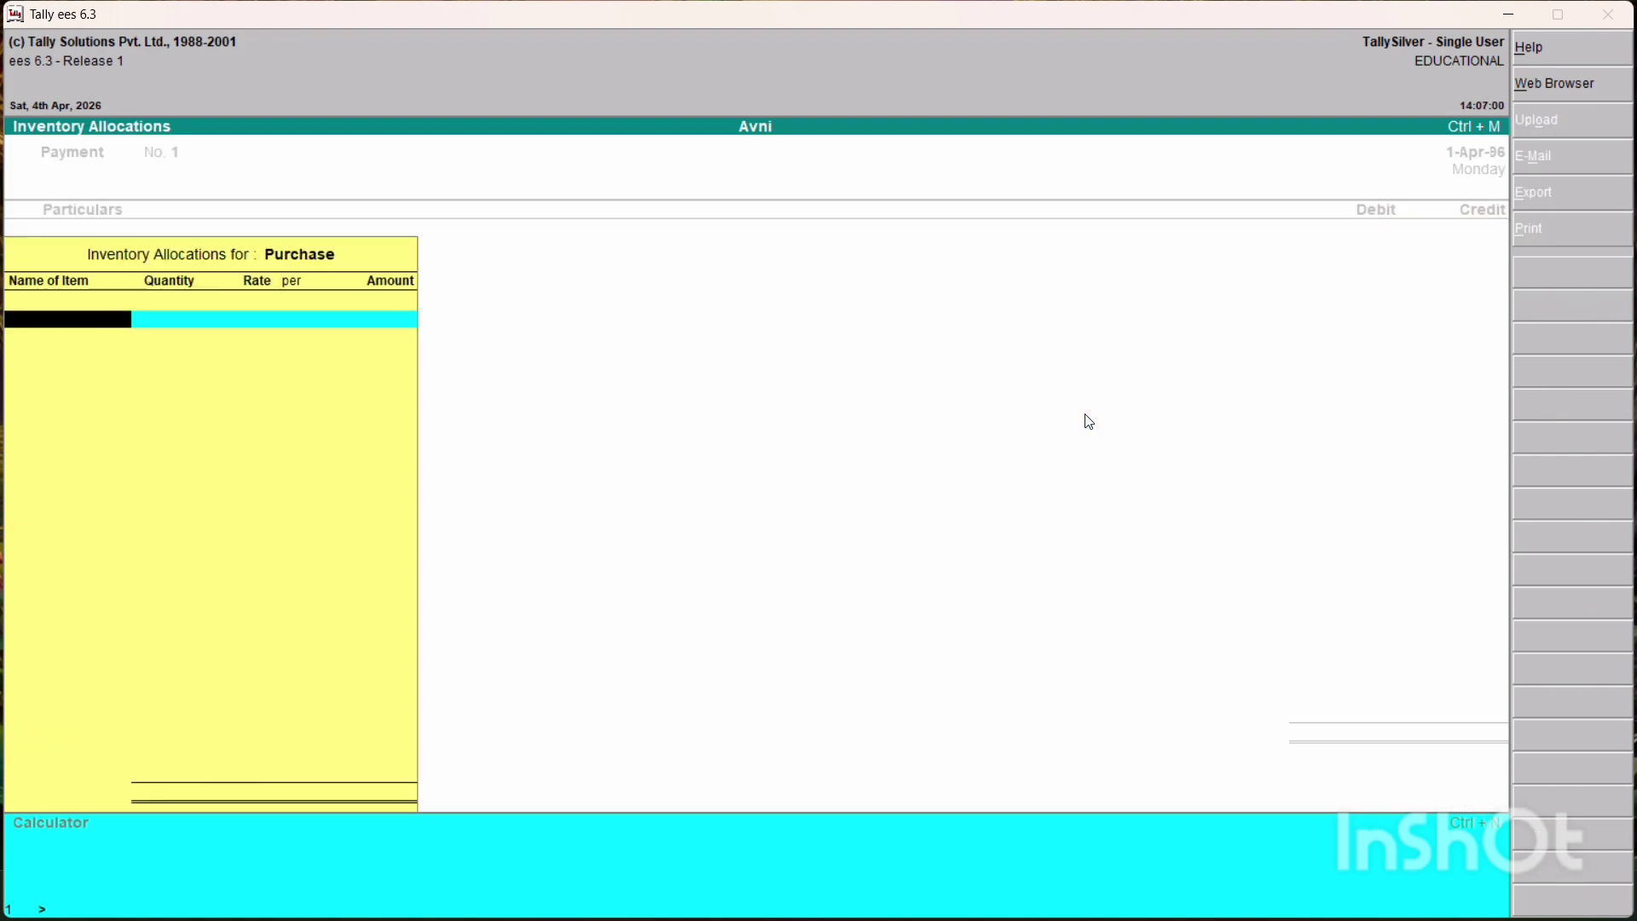
pyautogui.press('Return')
pyautogui.write('2')
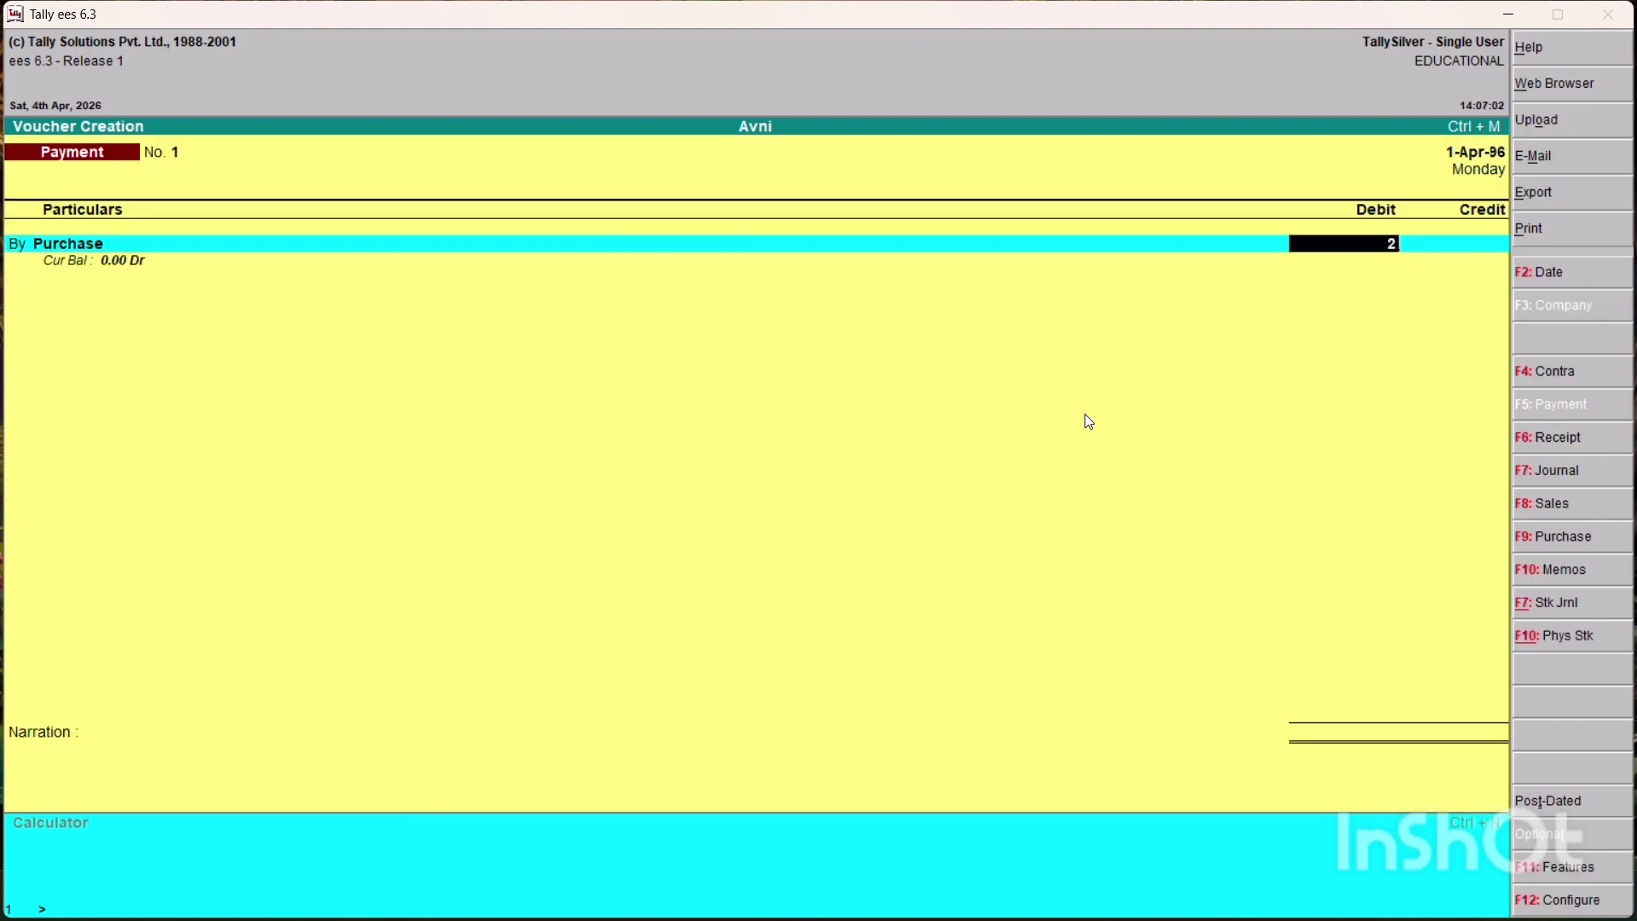
pyautogui.write('000')
pyautogui.press('Return')
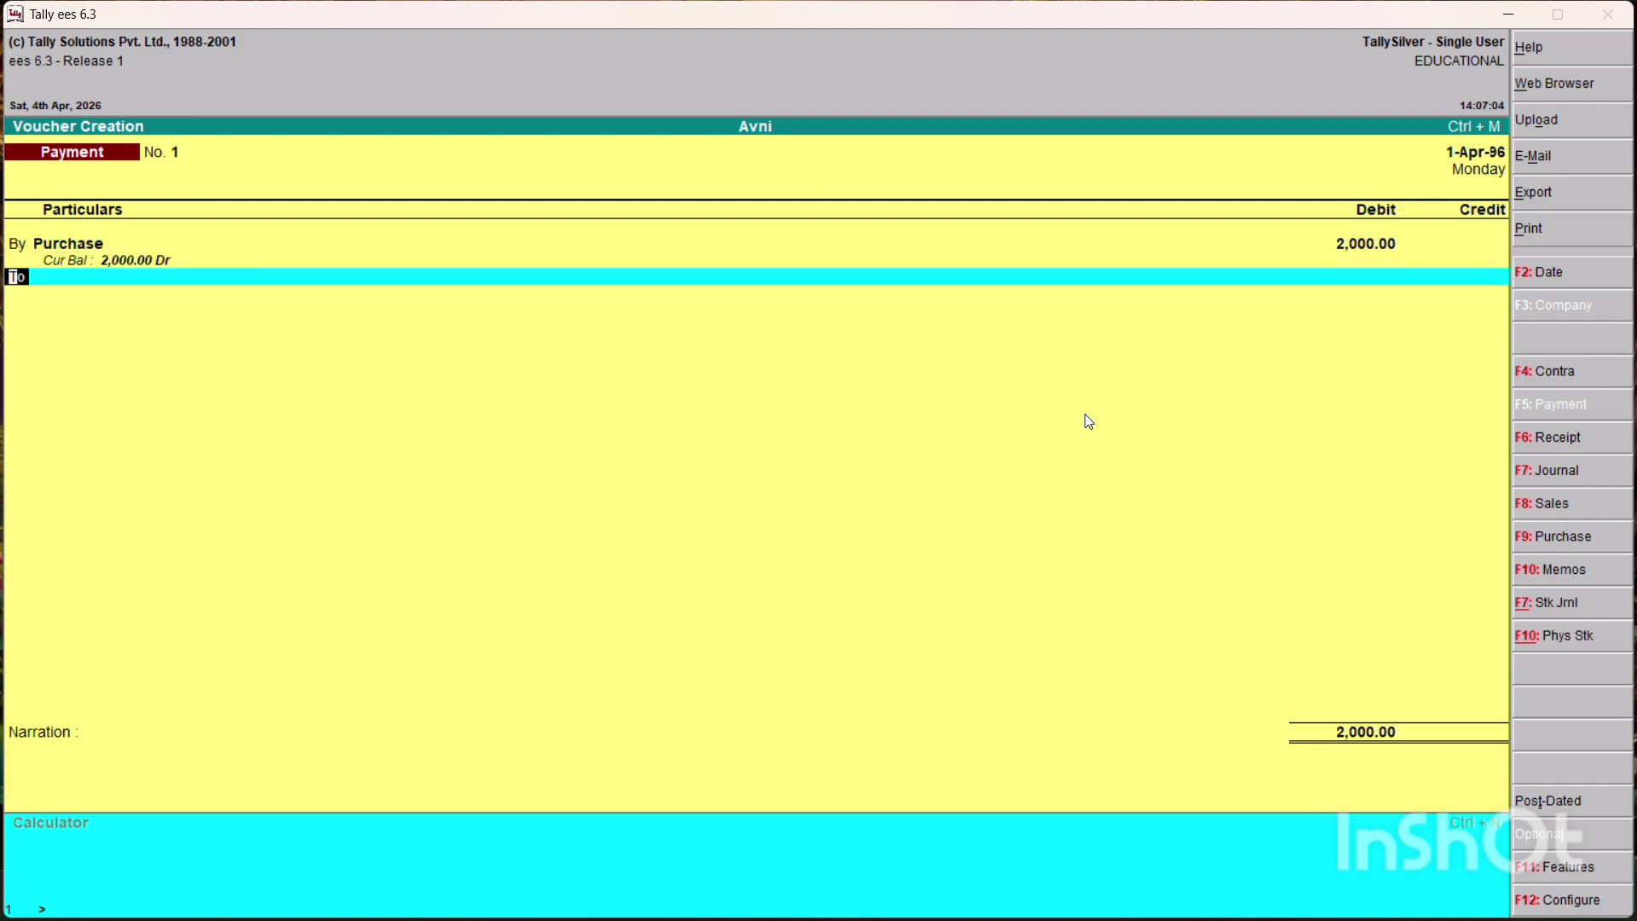
# Credit Cash with 2,000.00 and accept the payment voucher without a narration
pyautogui.press('Return')
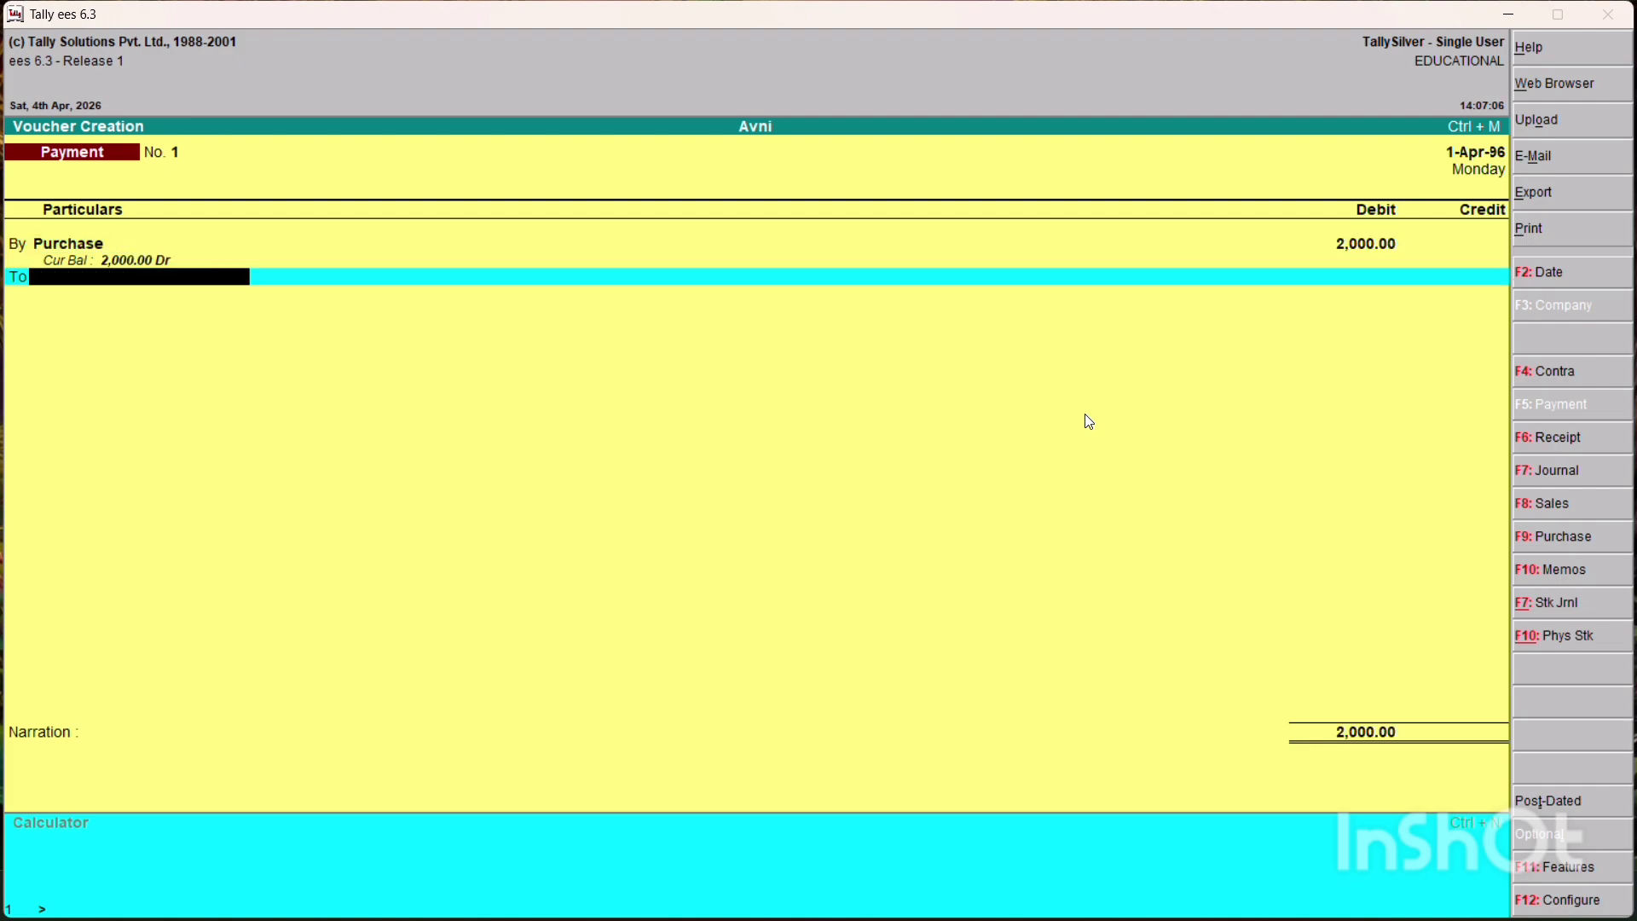
pyautogui.write('Cash')
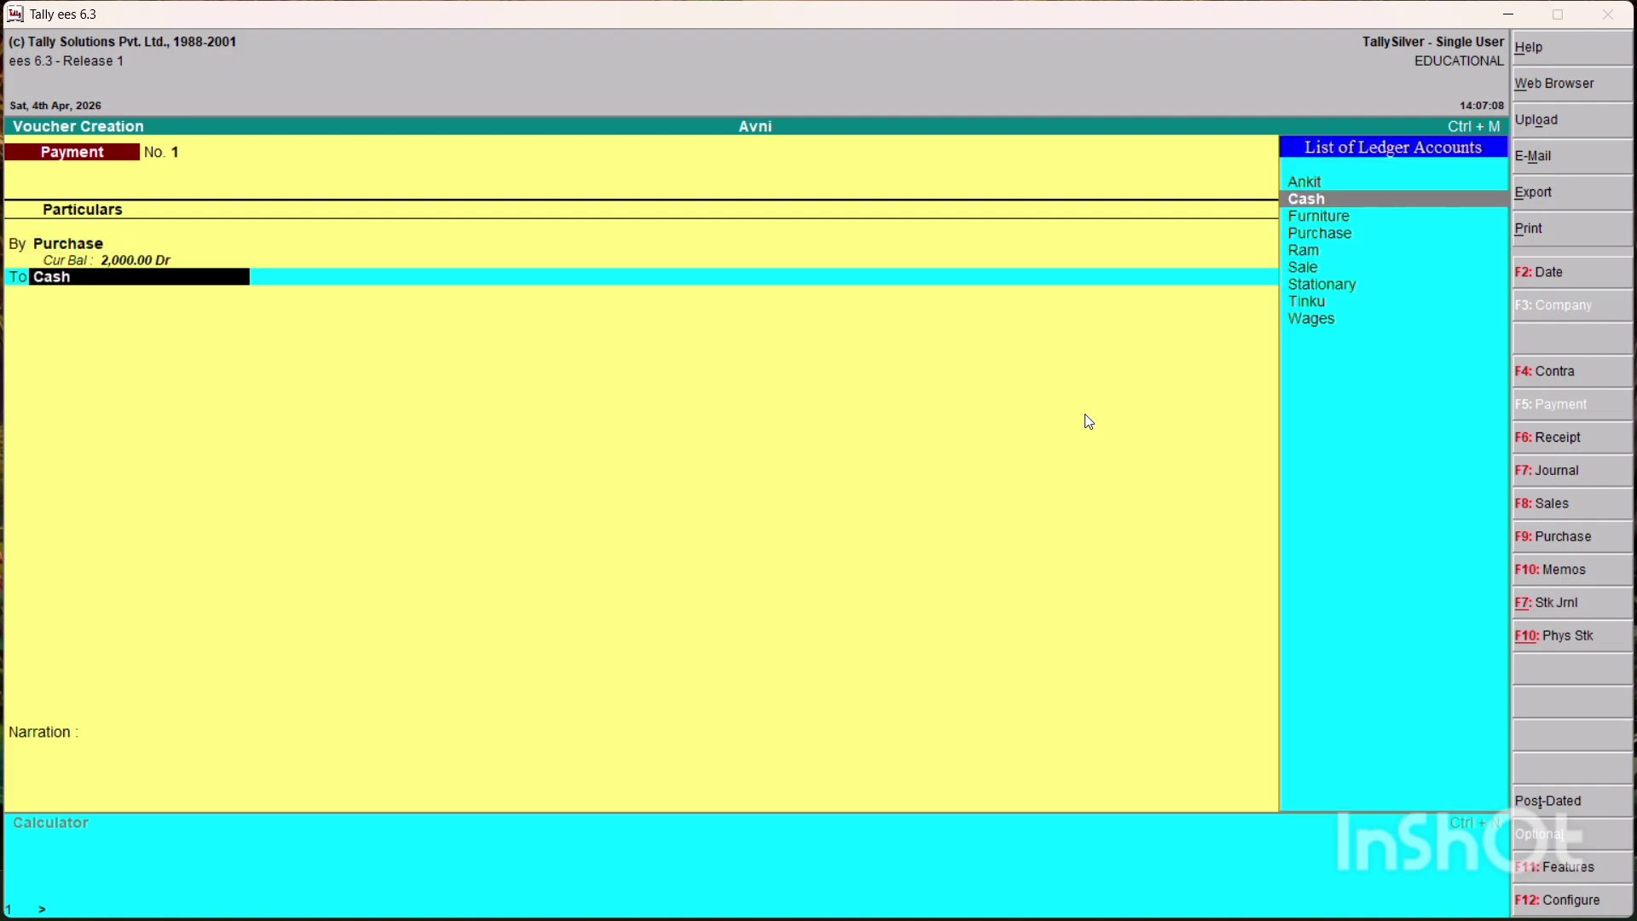
pyautogui.press('Return')
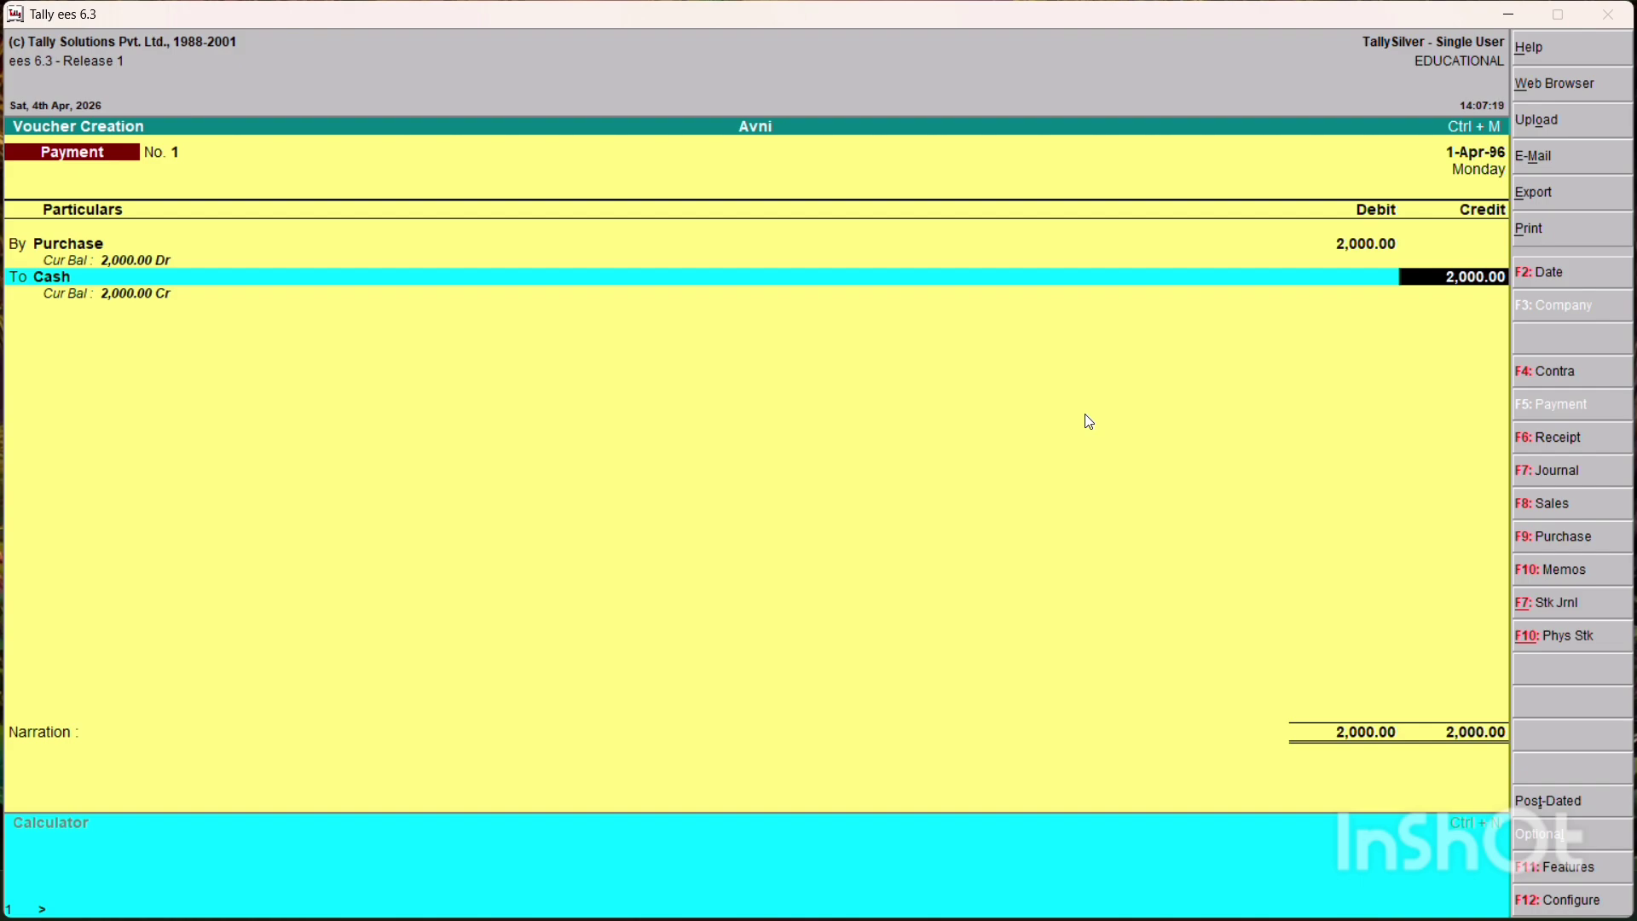
pyautogui.press('Return')
pyautogui.press('Return')
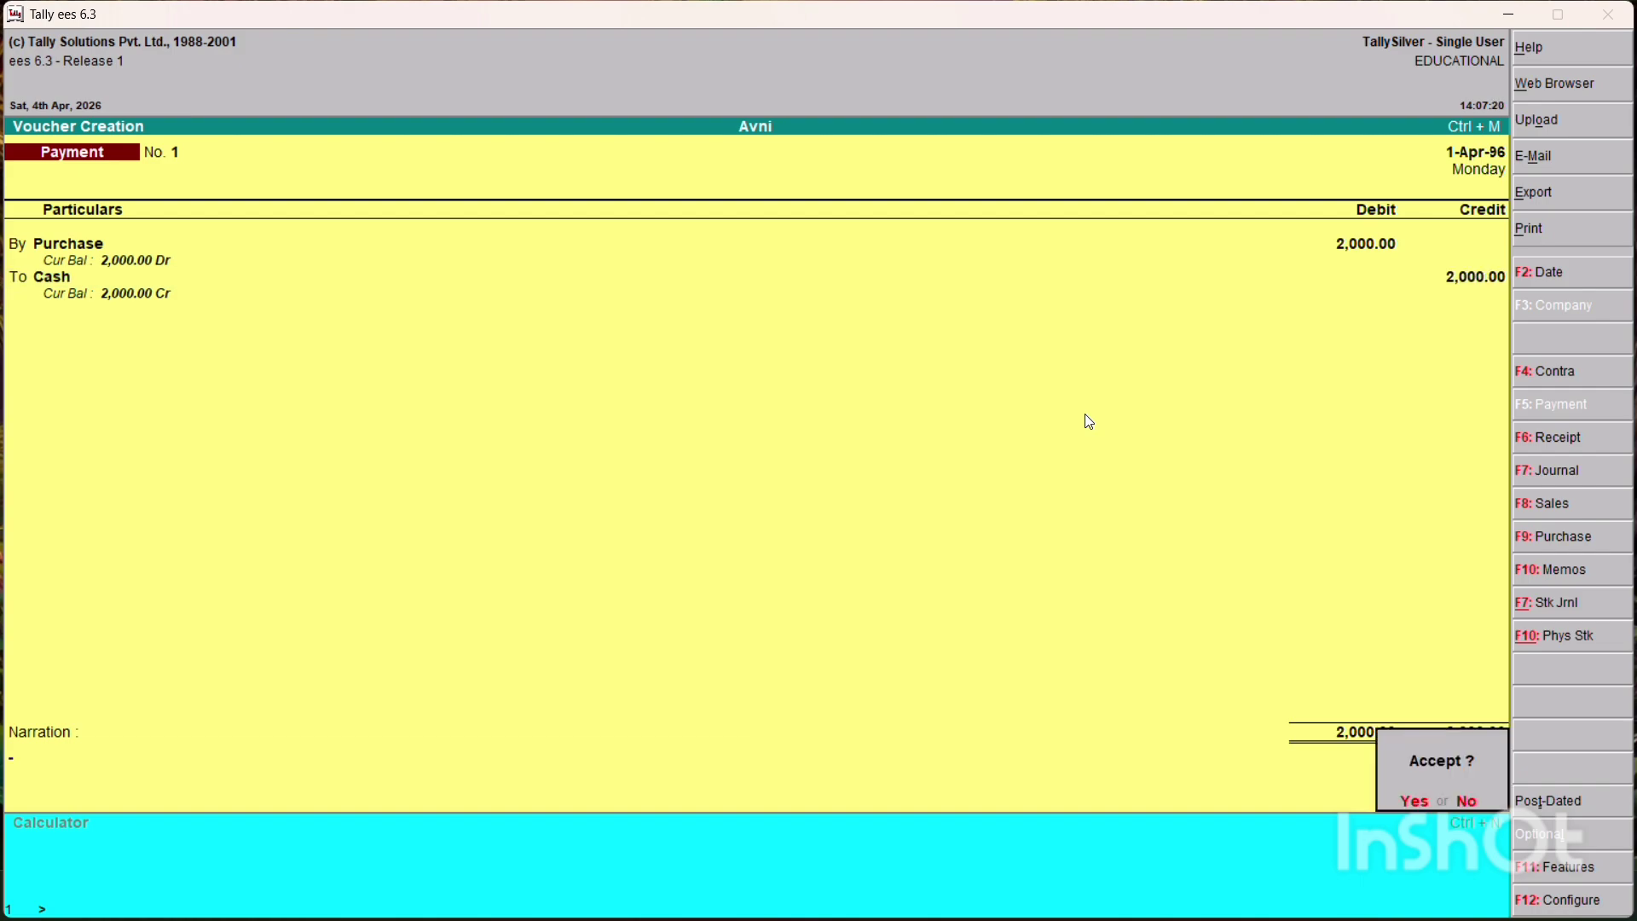
pyautogui.press('Return')
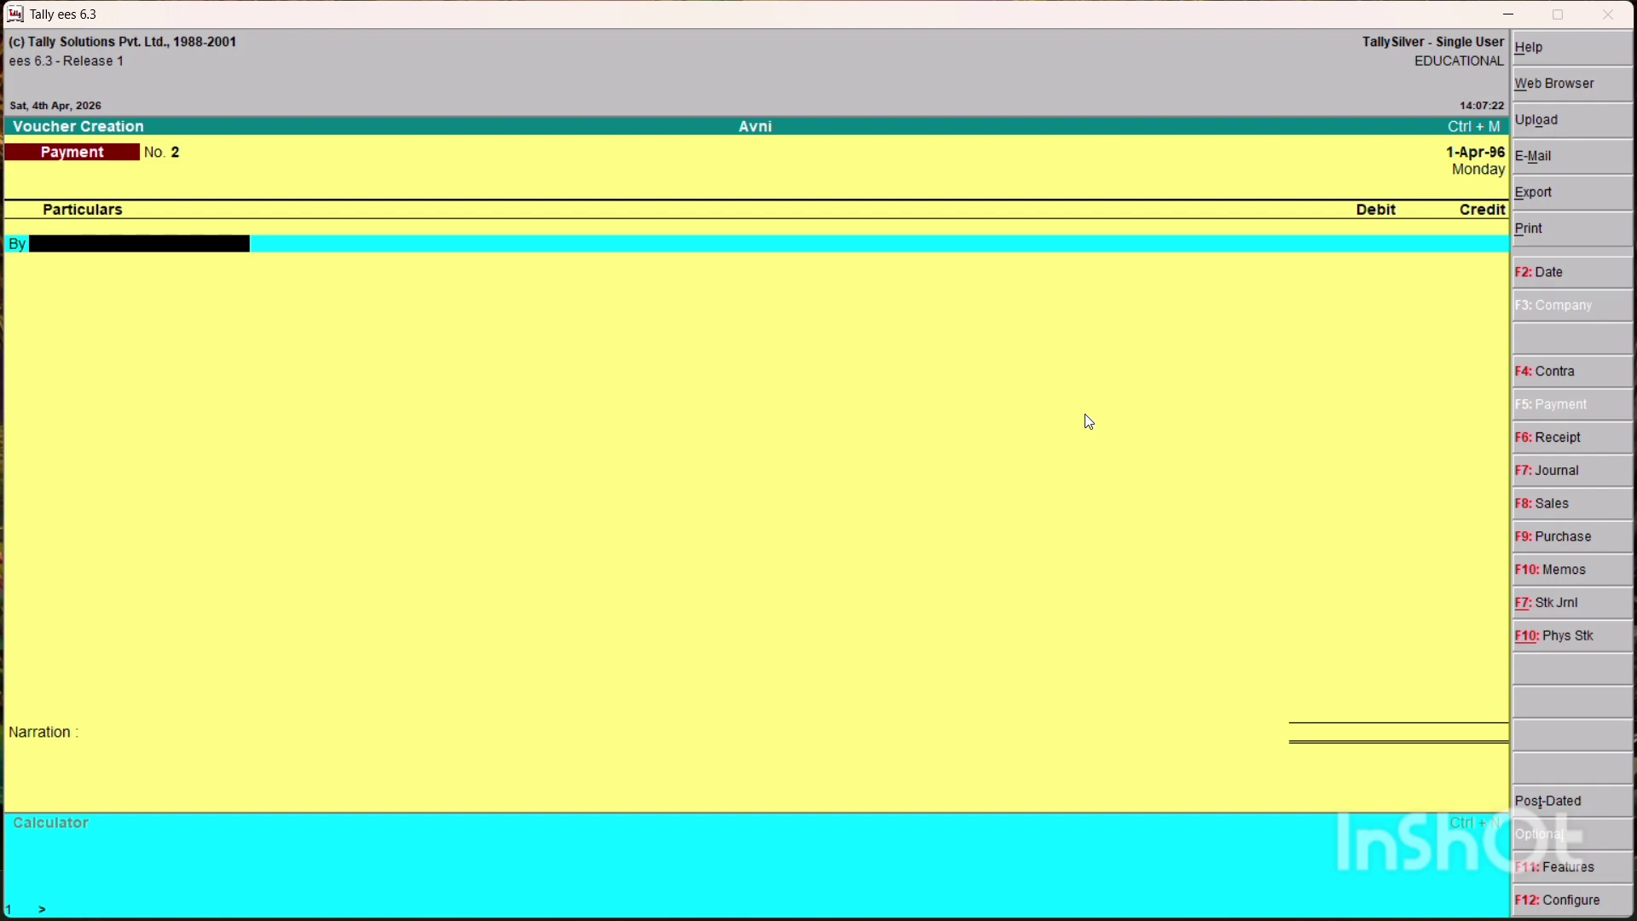
# Create a ledger in the party's name under Sundry Debtors from within the second payment voucher, leaving alias and tax numbers blank
pyautogui.write('A')
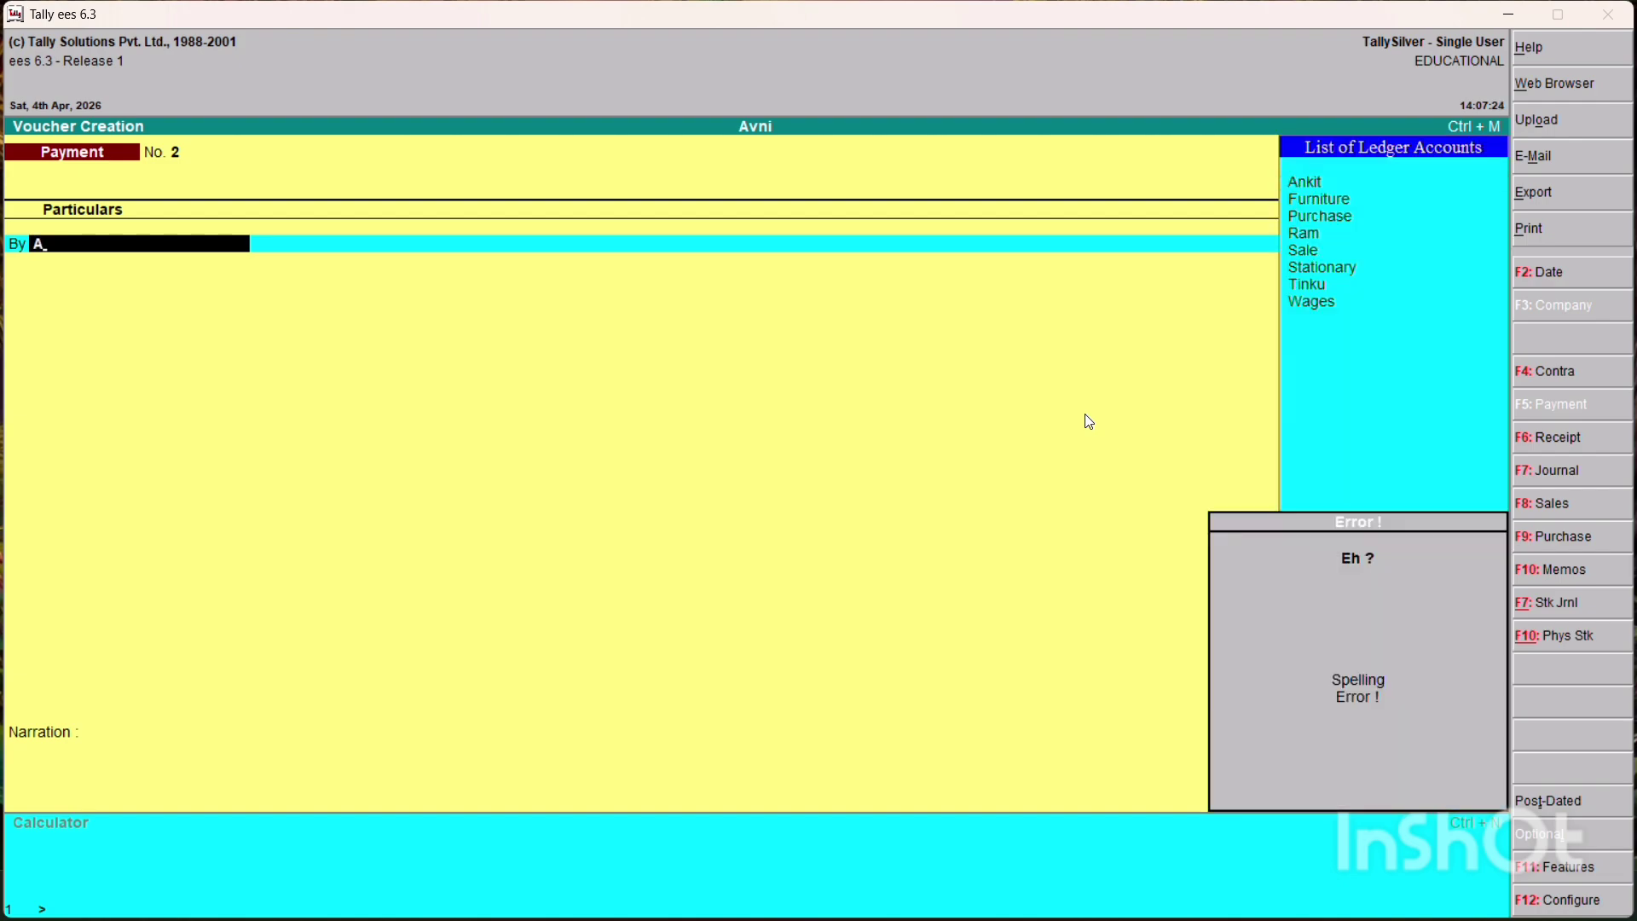
pyautogui.press('BackSpace')
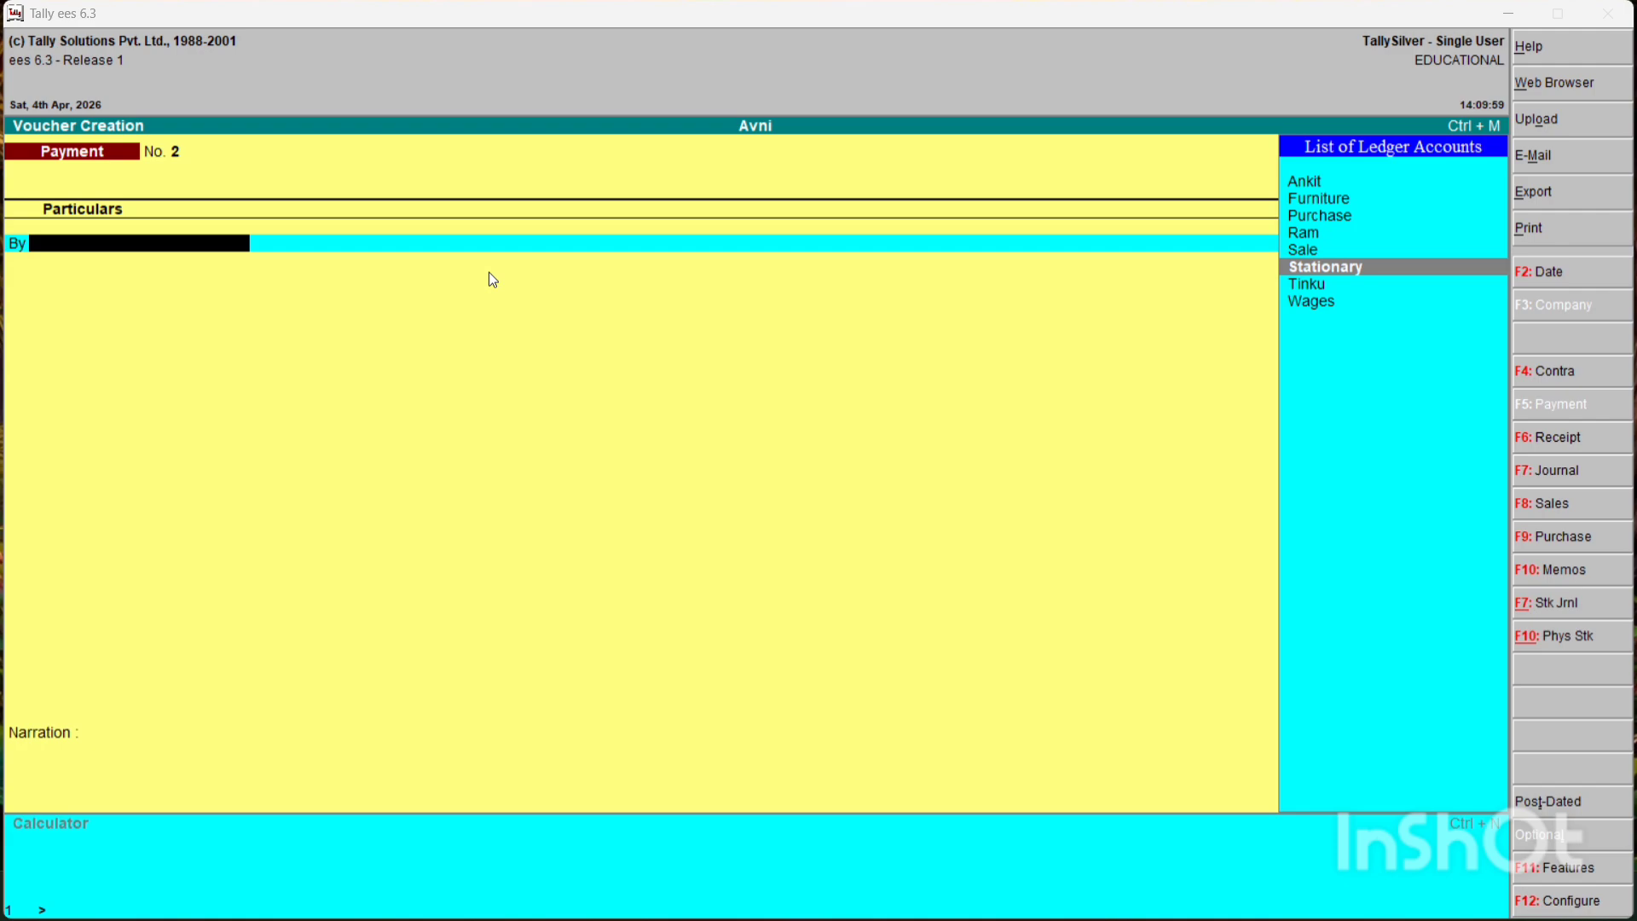
pyautogui.hotkey('alt', 'c')
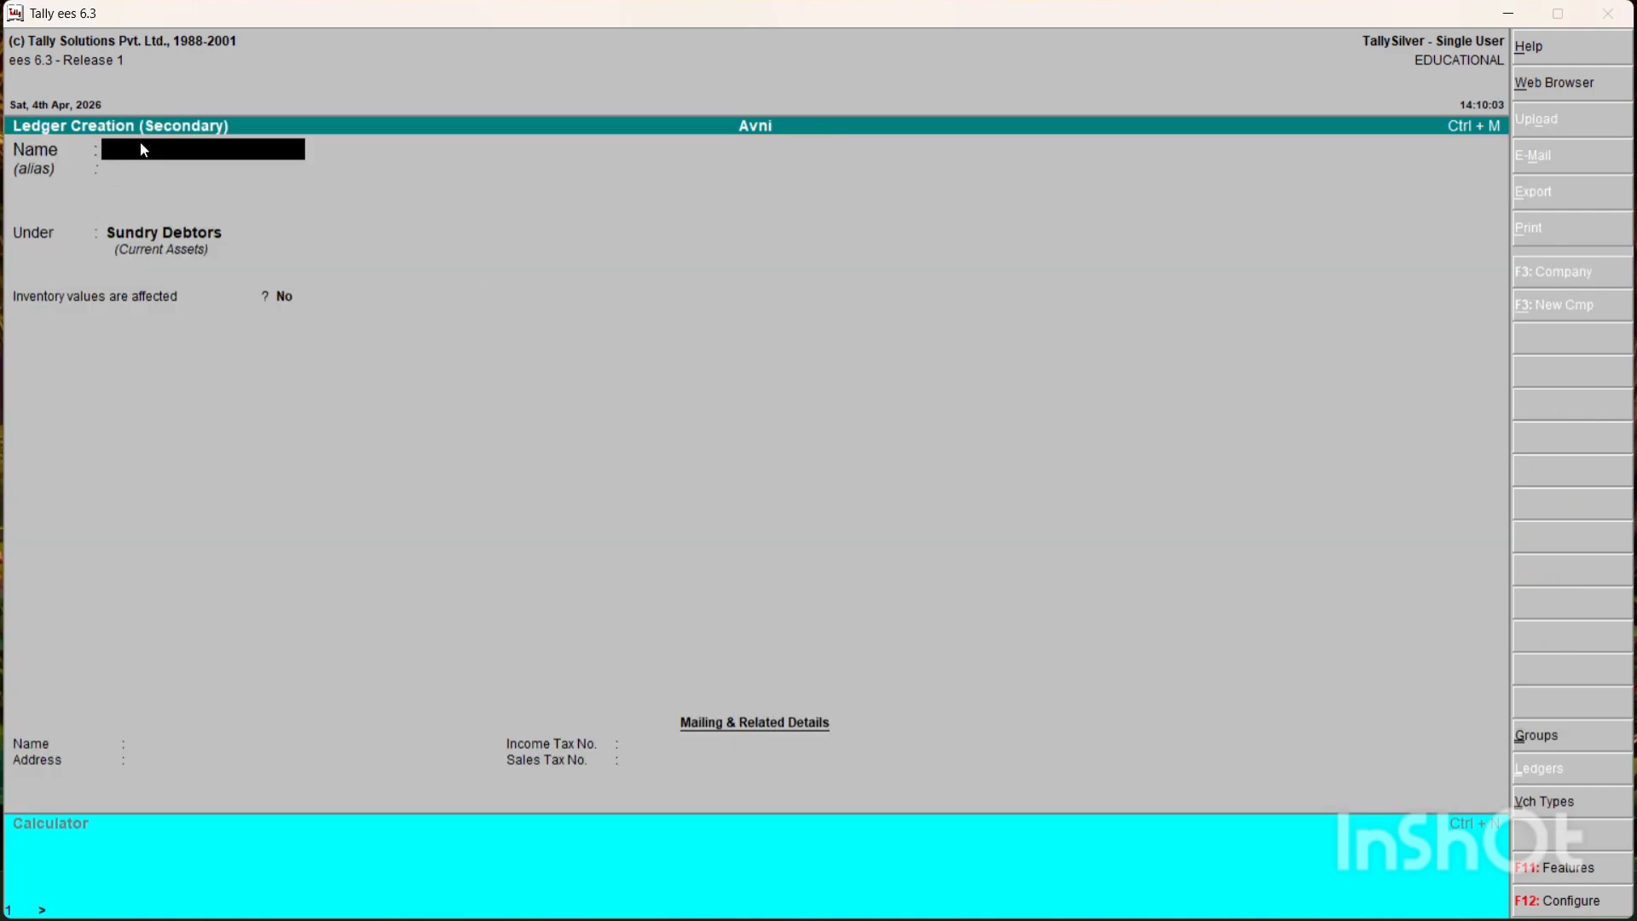
pyautogui.write("Ajay'")
pyautogui.press('Return')
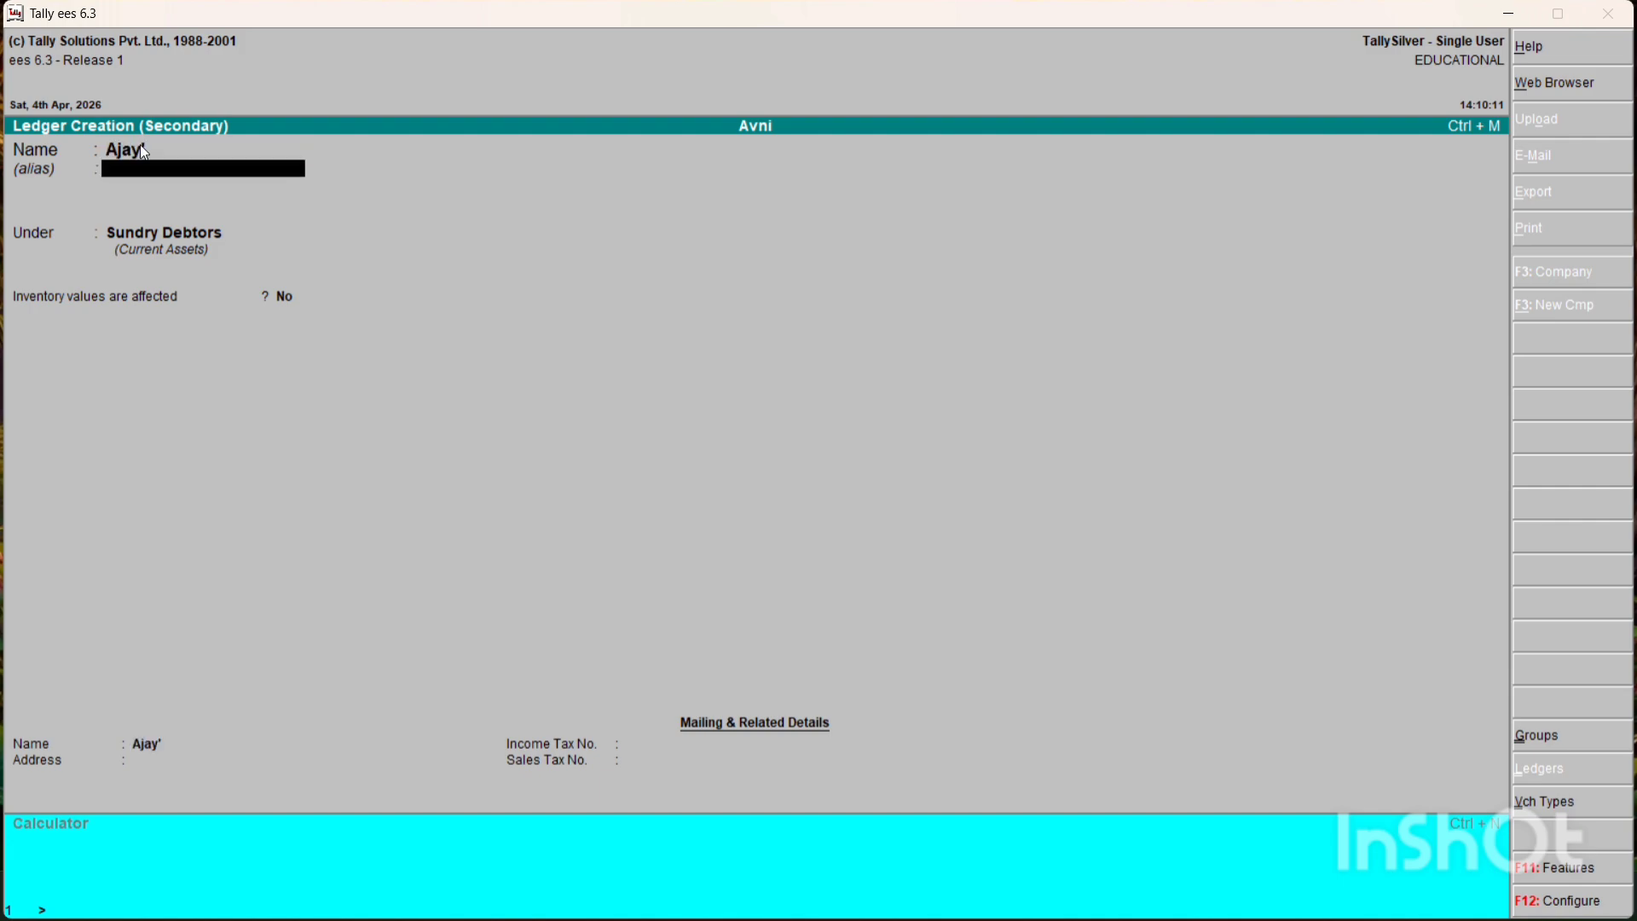
pyautogui.press('Return')
pyautogui.press('Return')
pyautogui.press('Return')
pyautogui.press('Return')
pyautogui.press('Return')
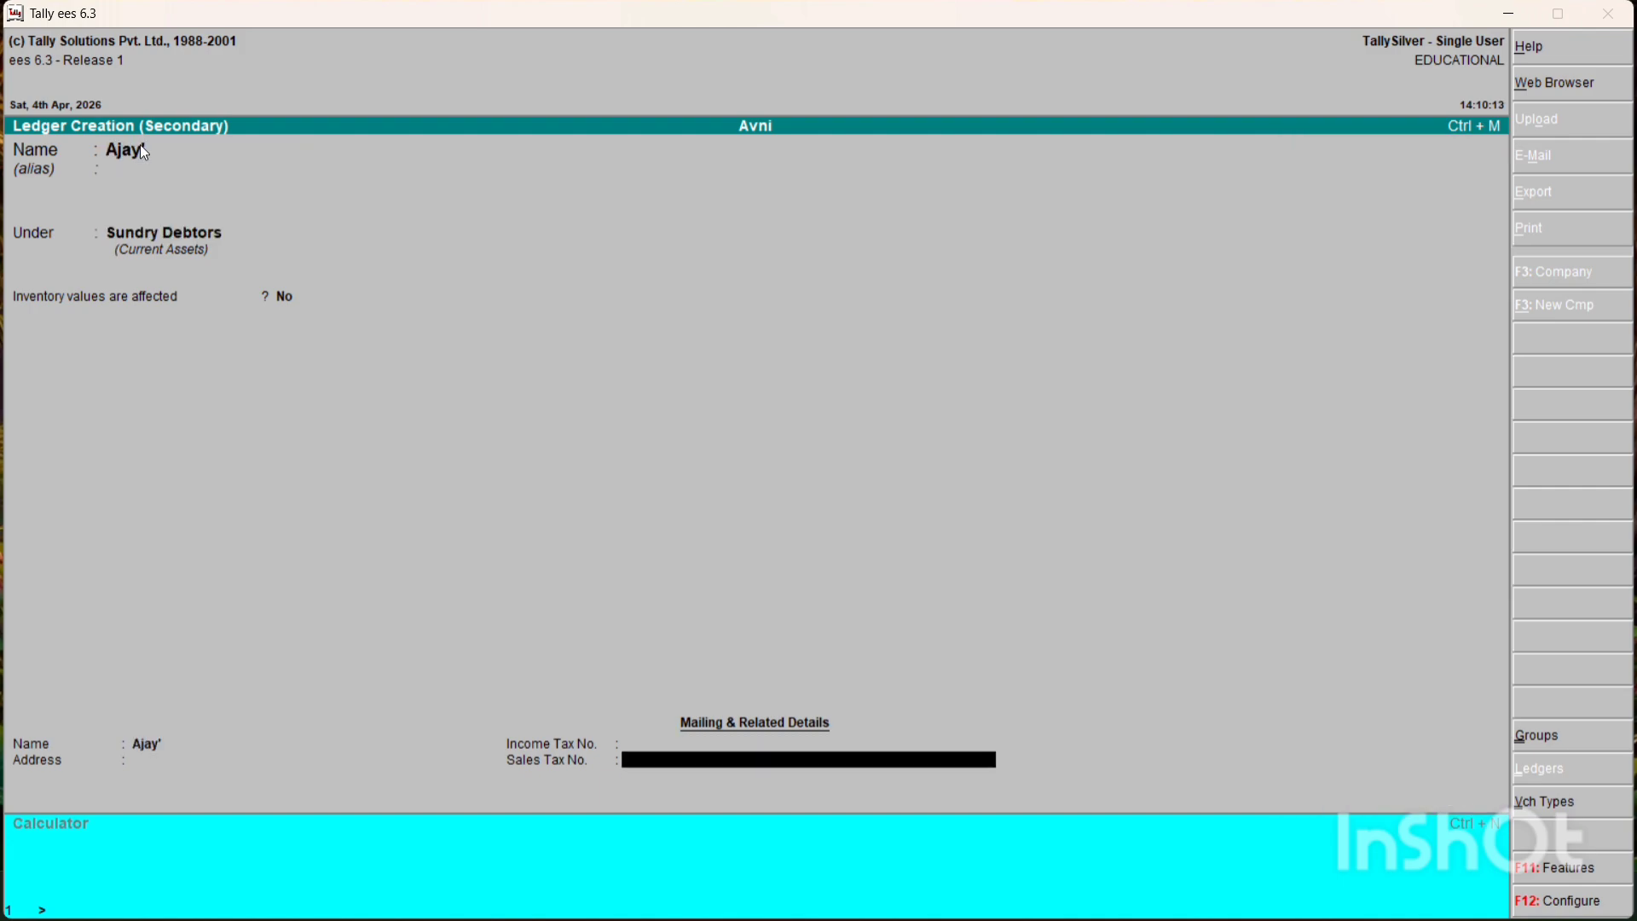
pyautogui.press('Return')
pyautogui.press('Return')
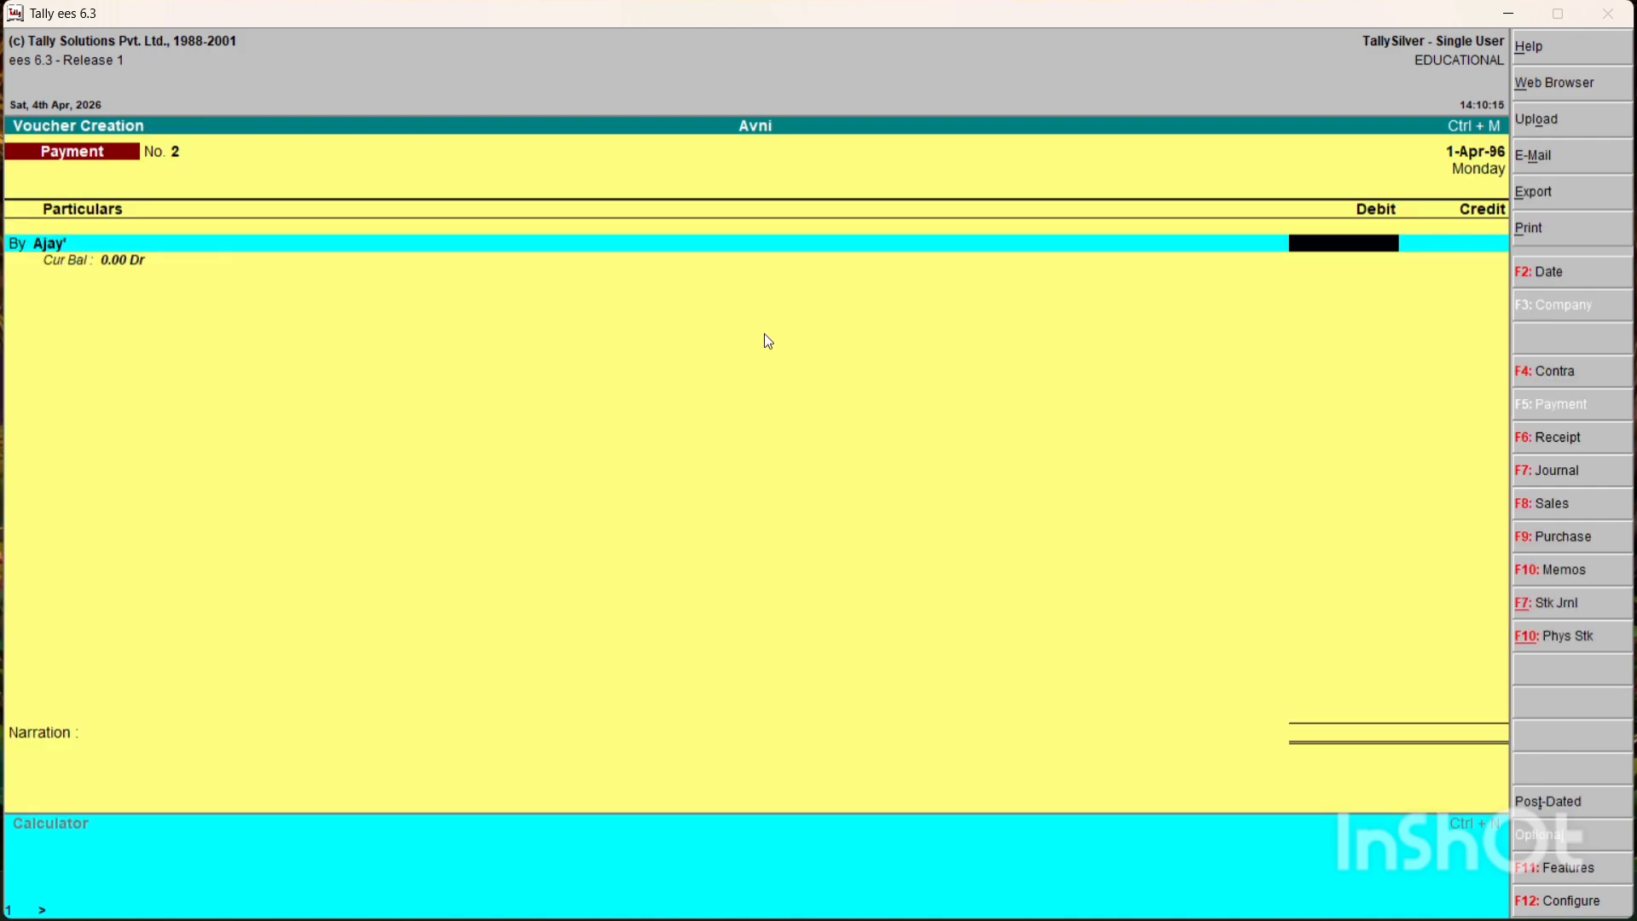
# Debit the new party's ledger 1100, credit Cash the same amount, and accept the payment voucher without a narration
pyautogui.write('1100')
pyautogui.press('Return')
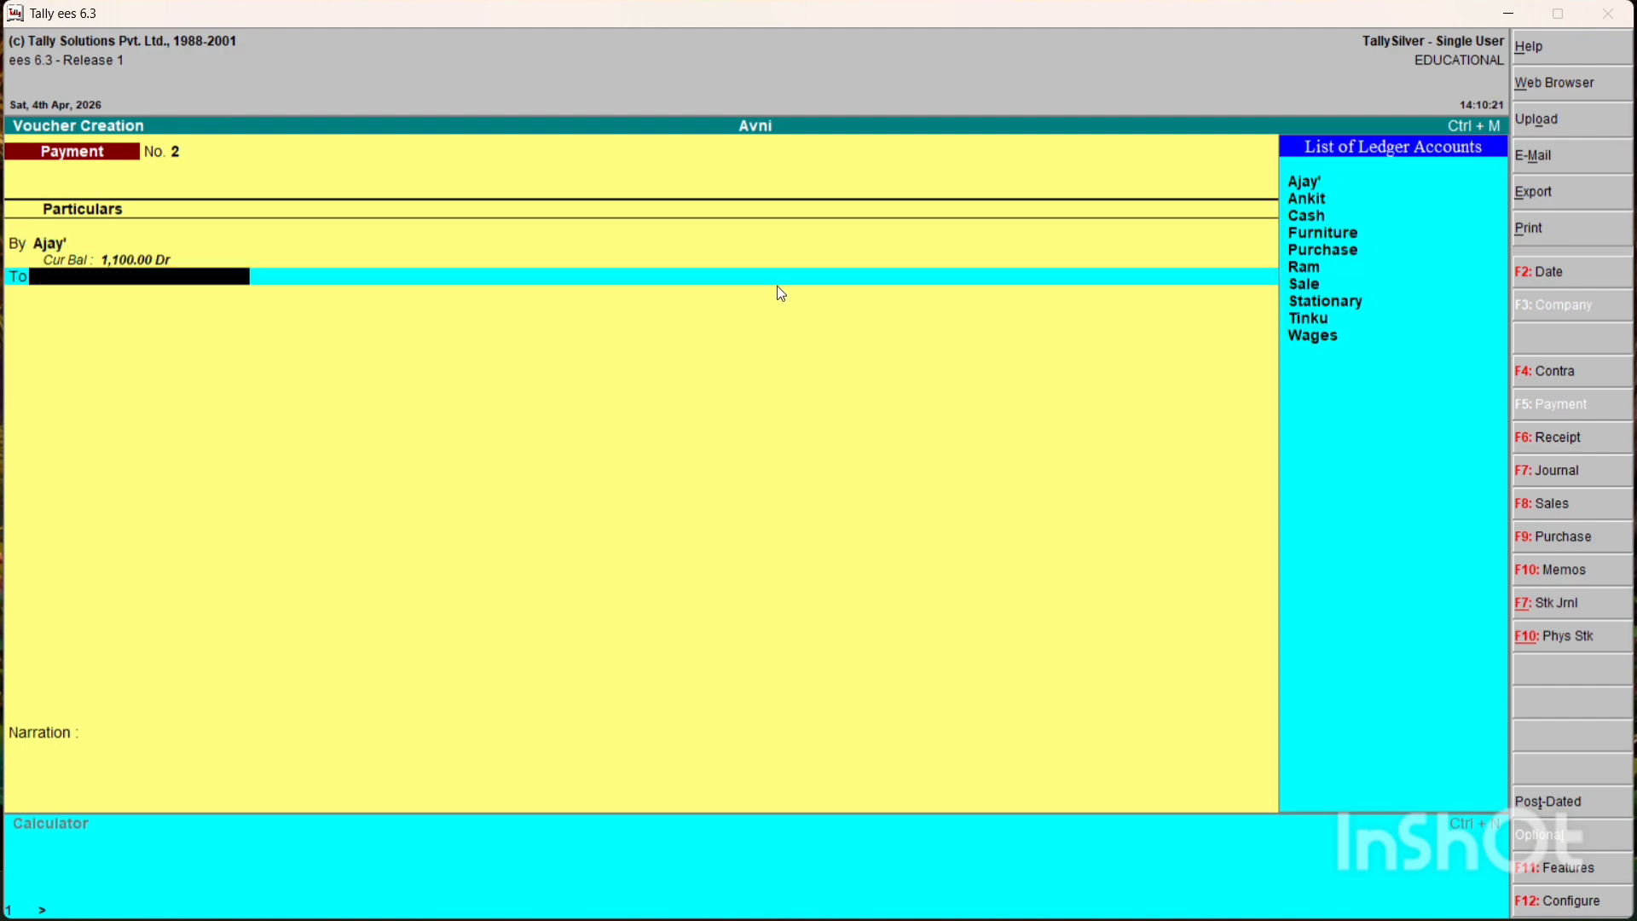
pyautogui.click(1338, 219)
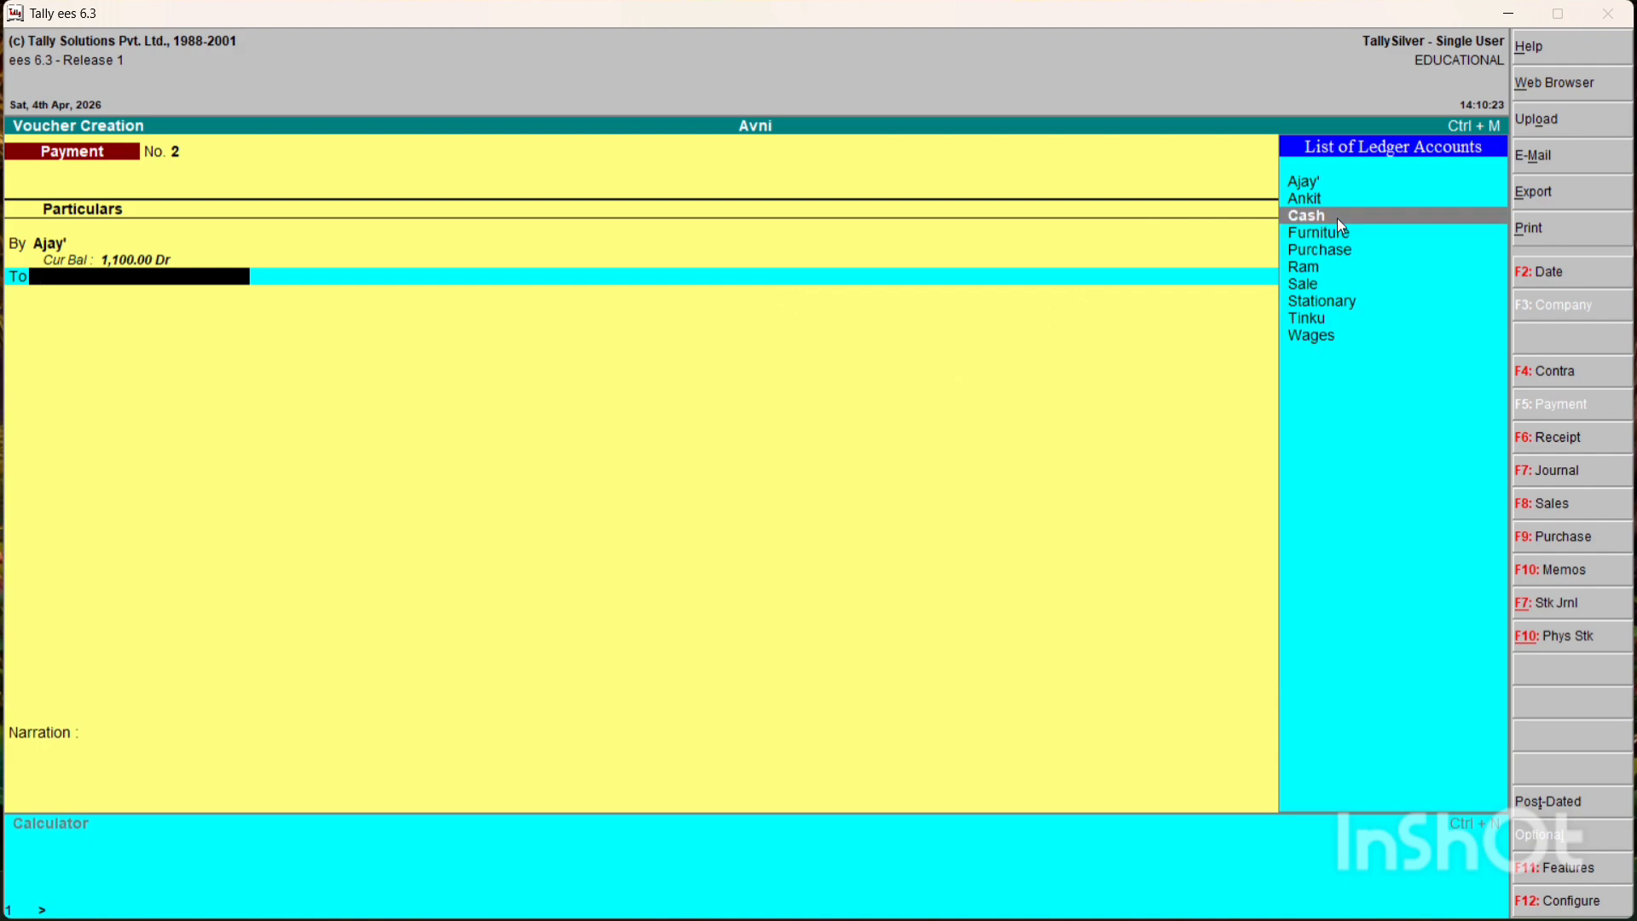
pyautogui.press('Return')
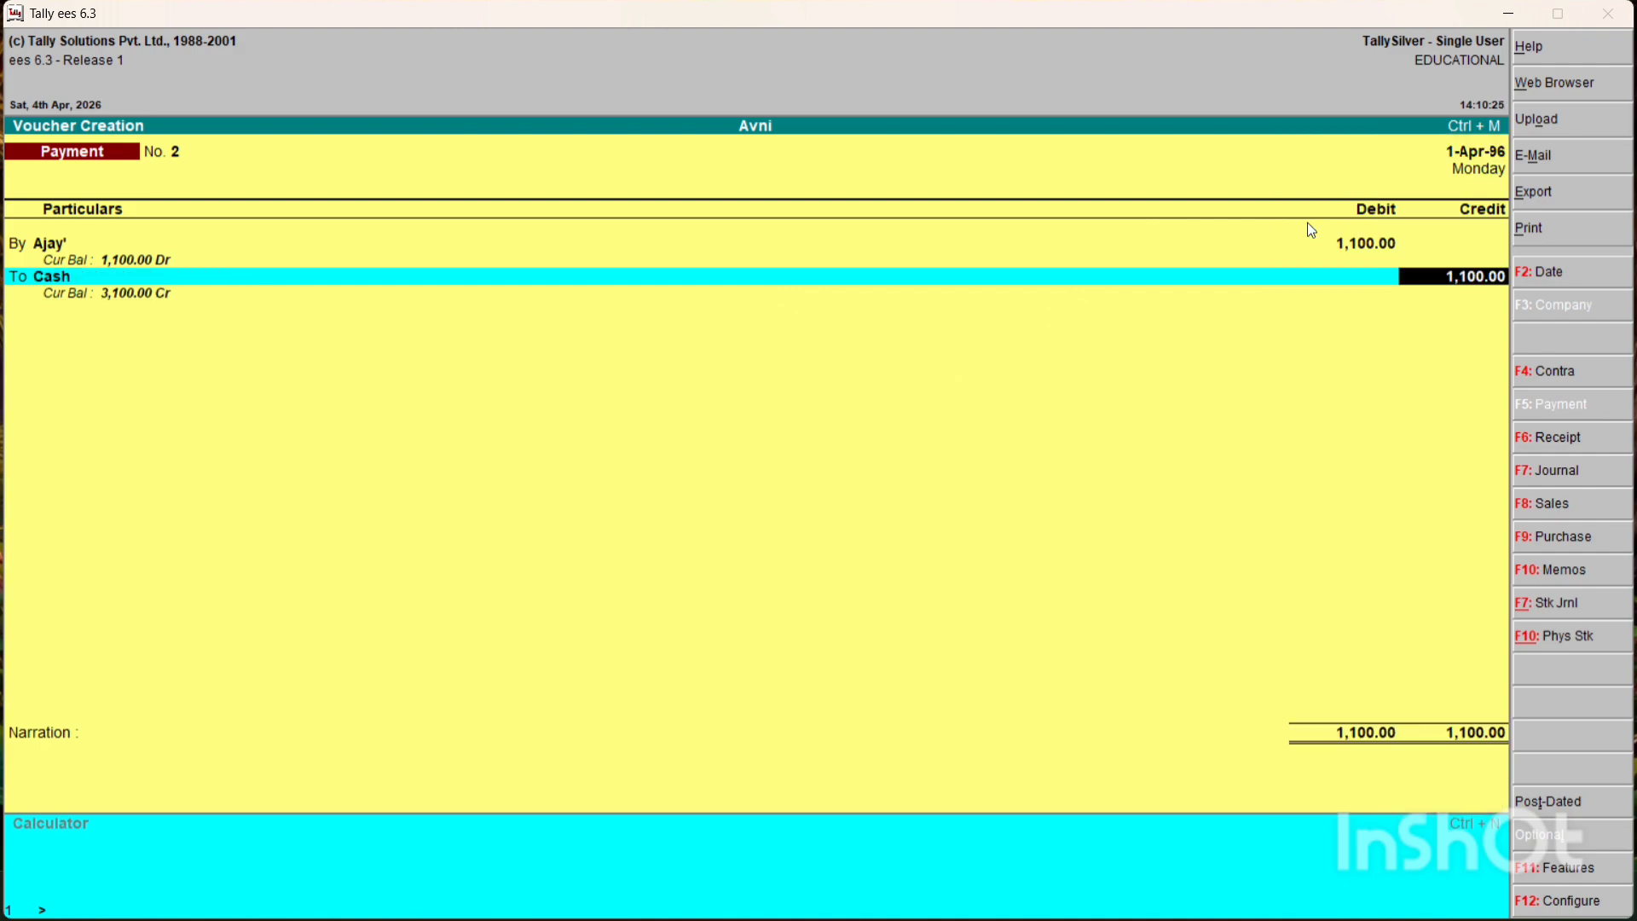
pyautogui.press('Return')
pyautogui.press('Return')
pyautogui.press('Return')
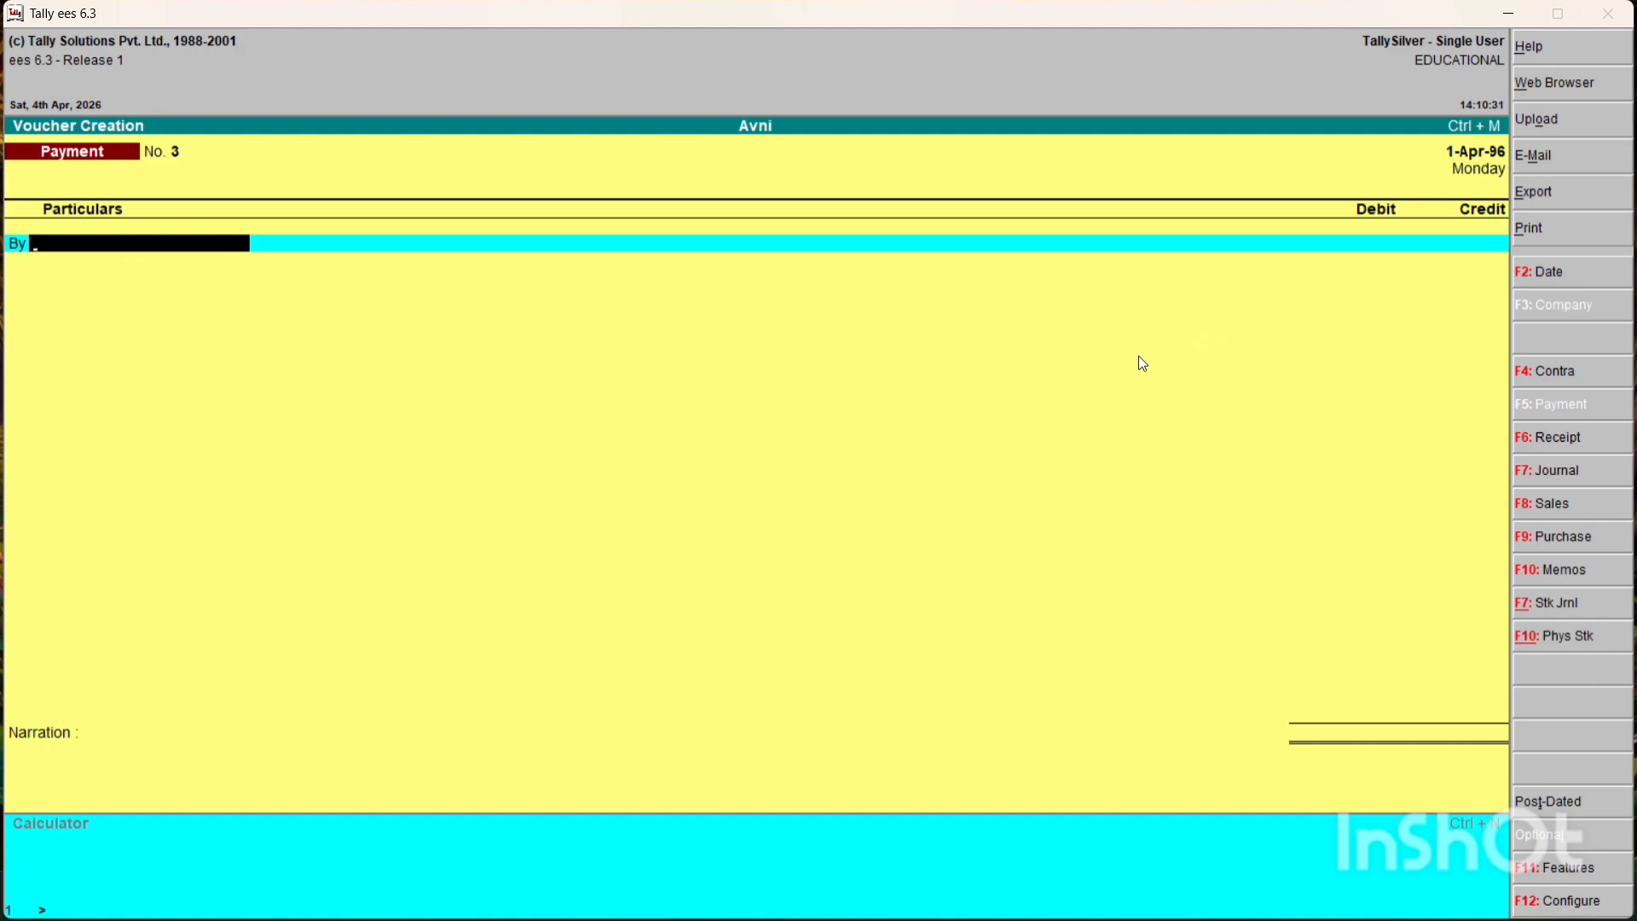
# Record a payment voucher debiting Furniture 300 and crediting Cash the same amount, and accept it without a narration
pyautogui.write('F')
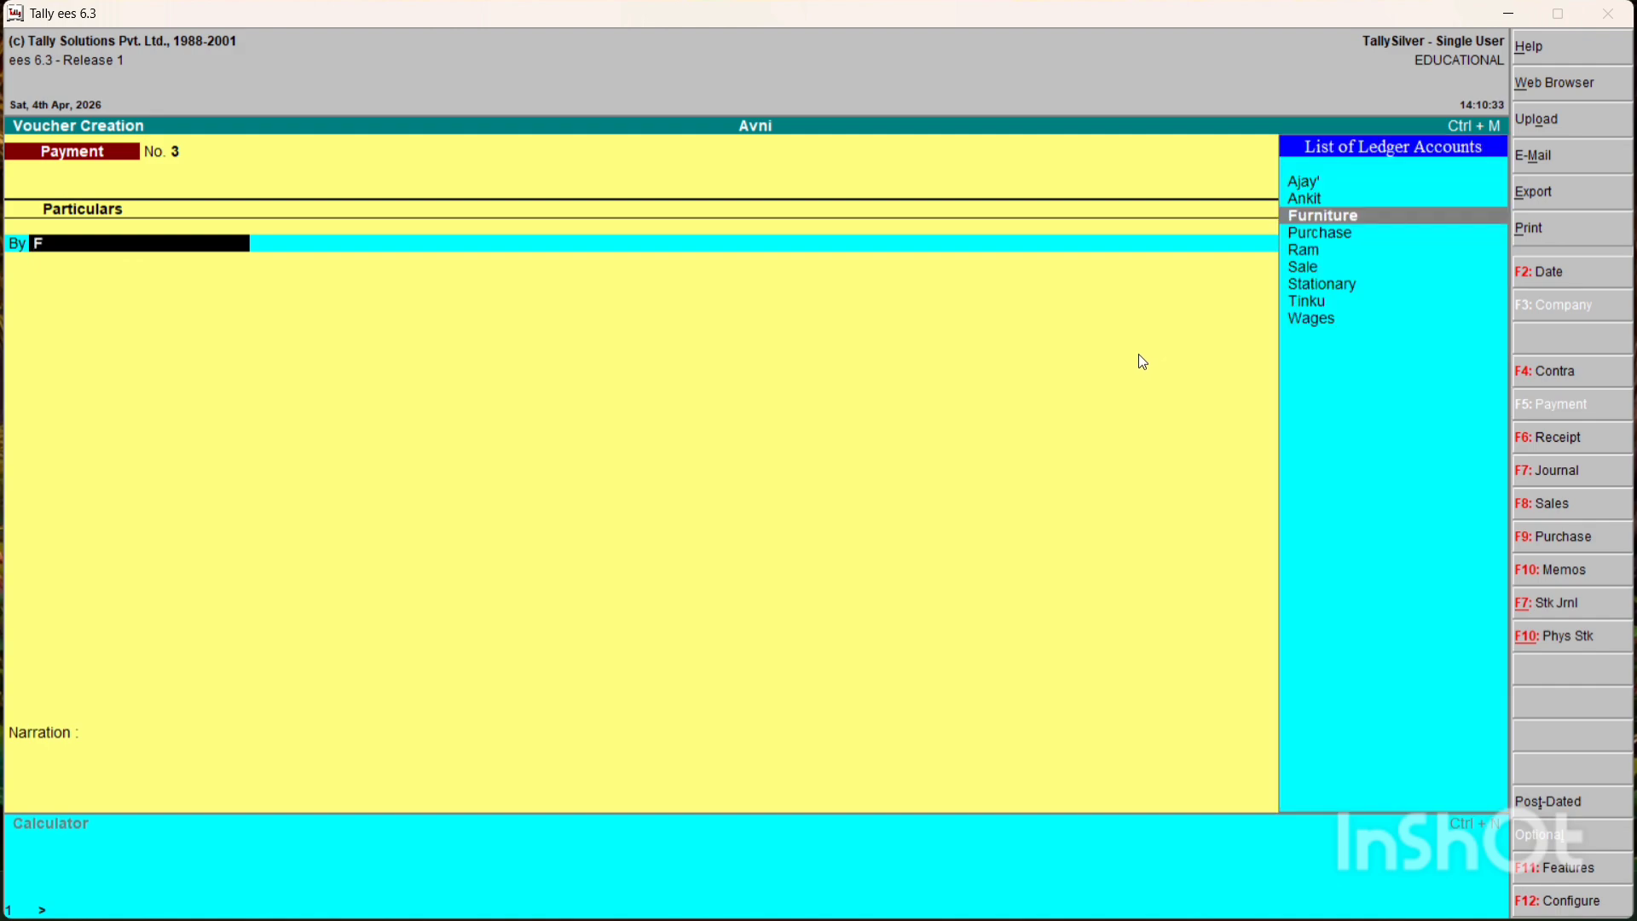
pyautogui.press('Return')
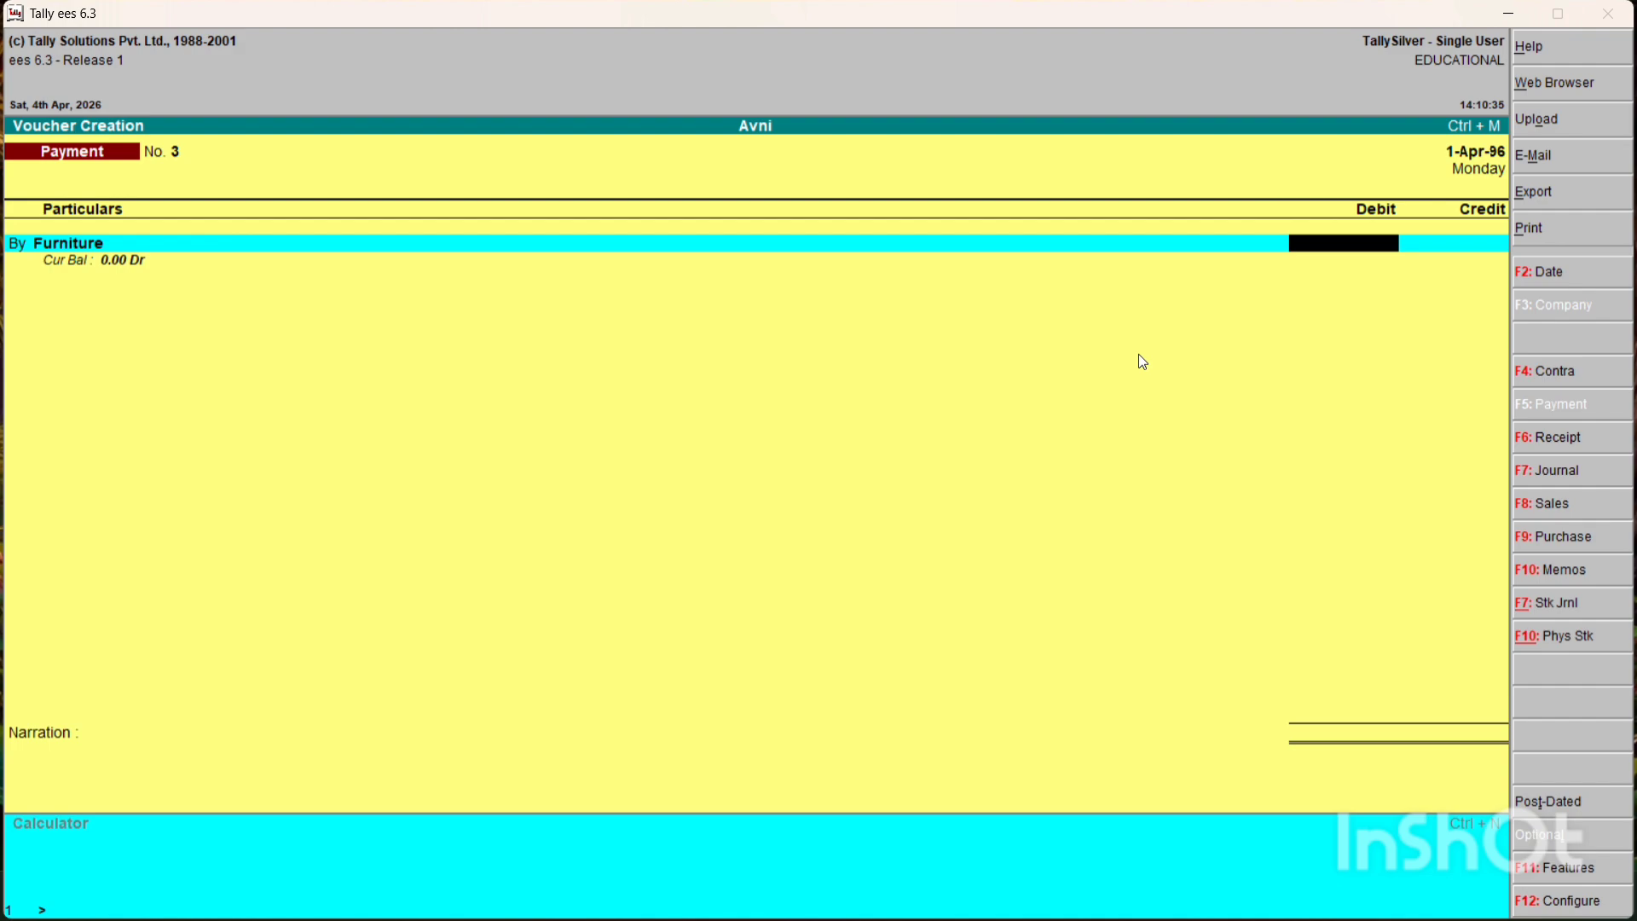
pyautogui.write('300')
pyautogui.press('Return')
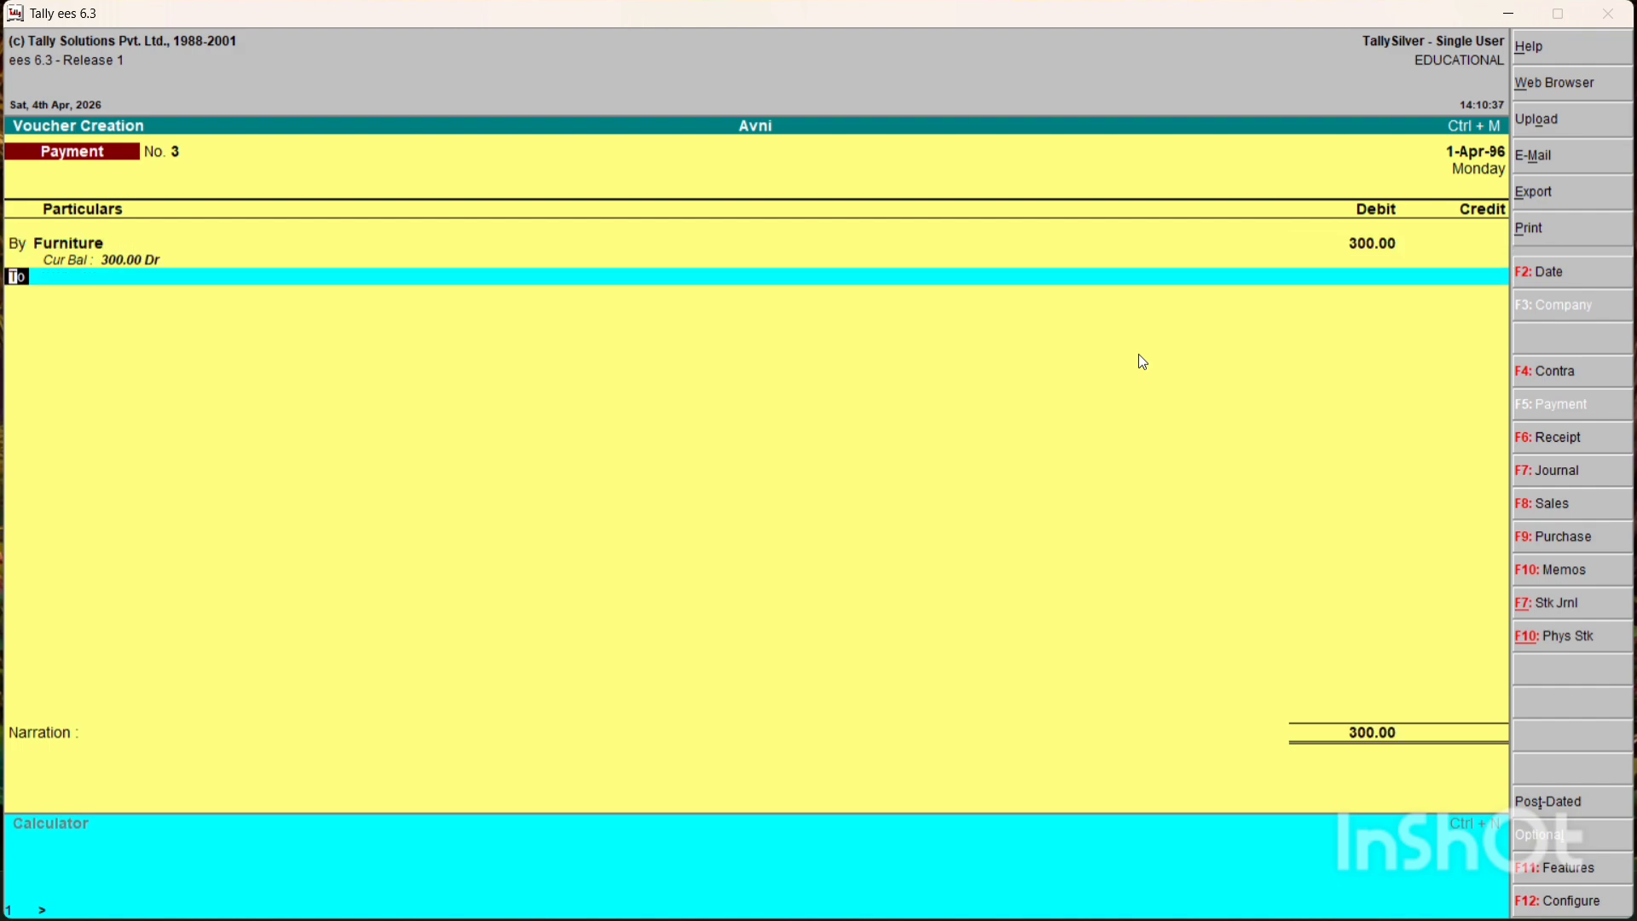
pyautogui.press('Return')
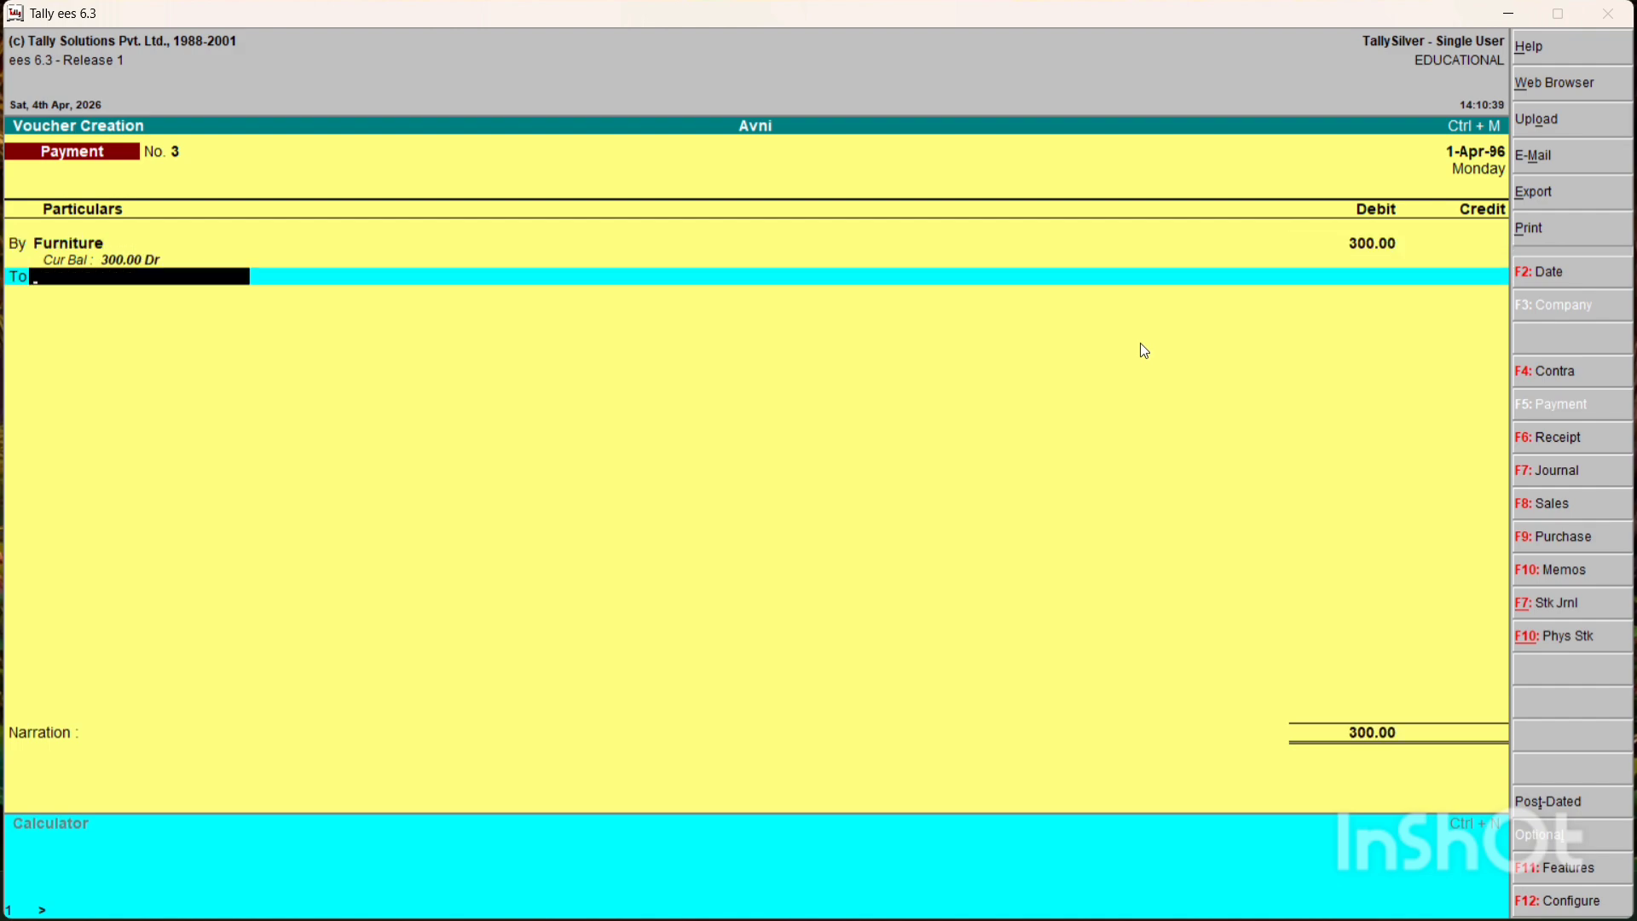
pyautogui.write('Cash')
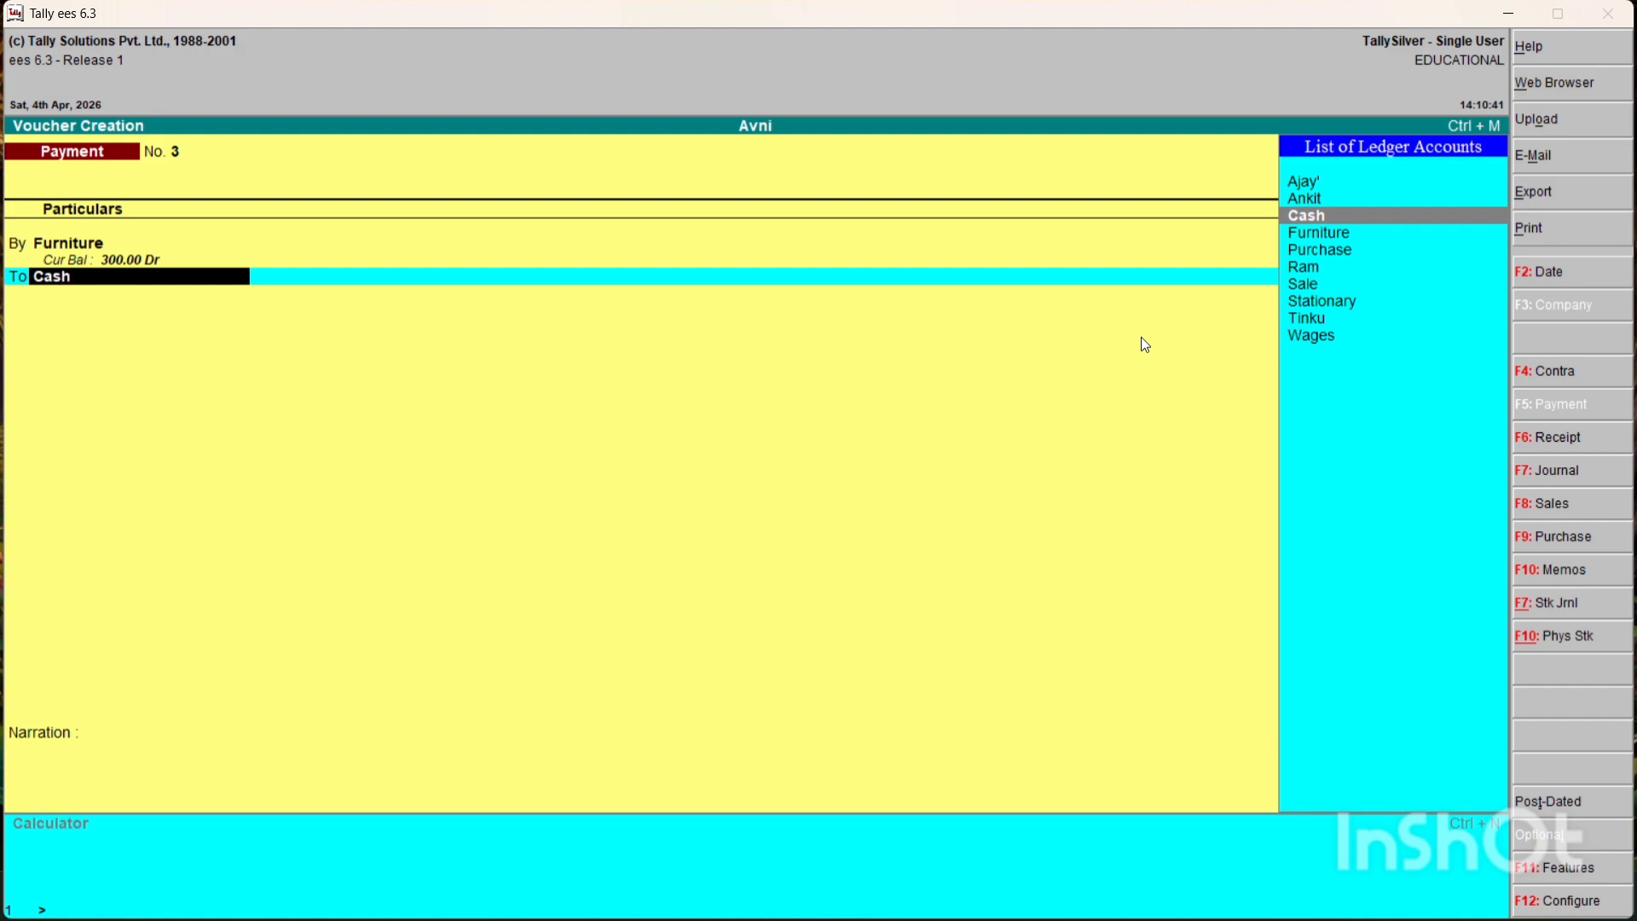
pyautogui.press('Return')
pyautogui.press('Return')
pyautogui.press('Return')
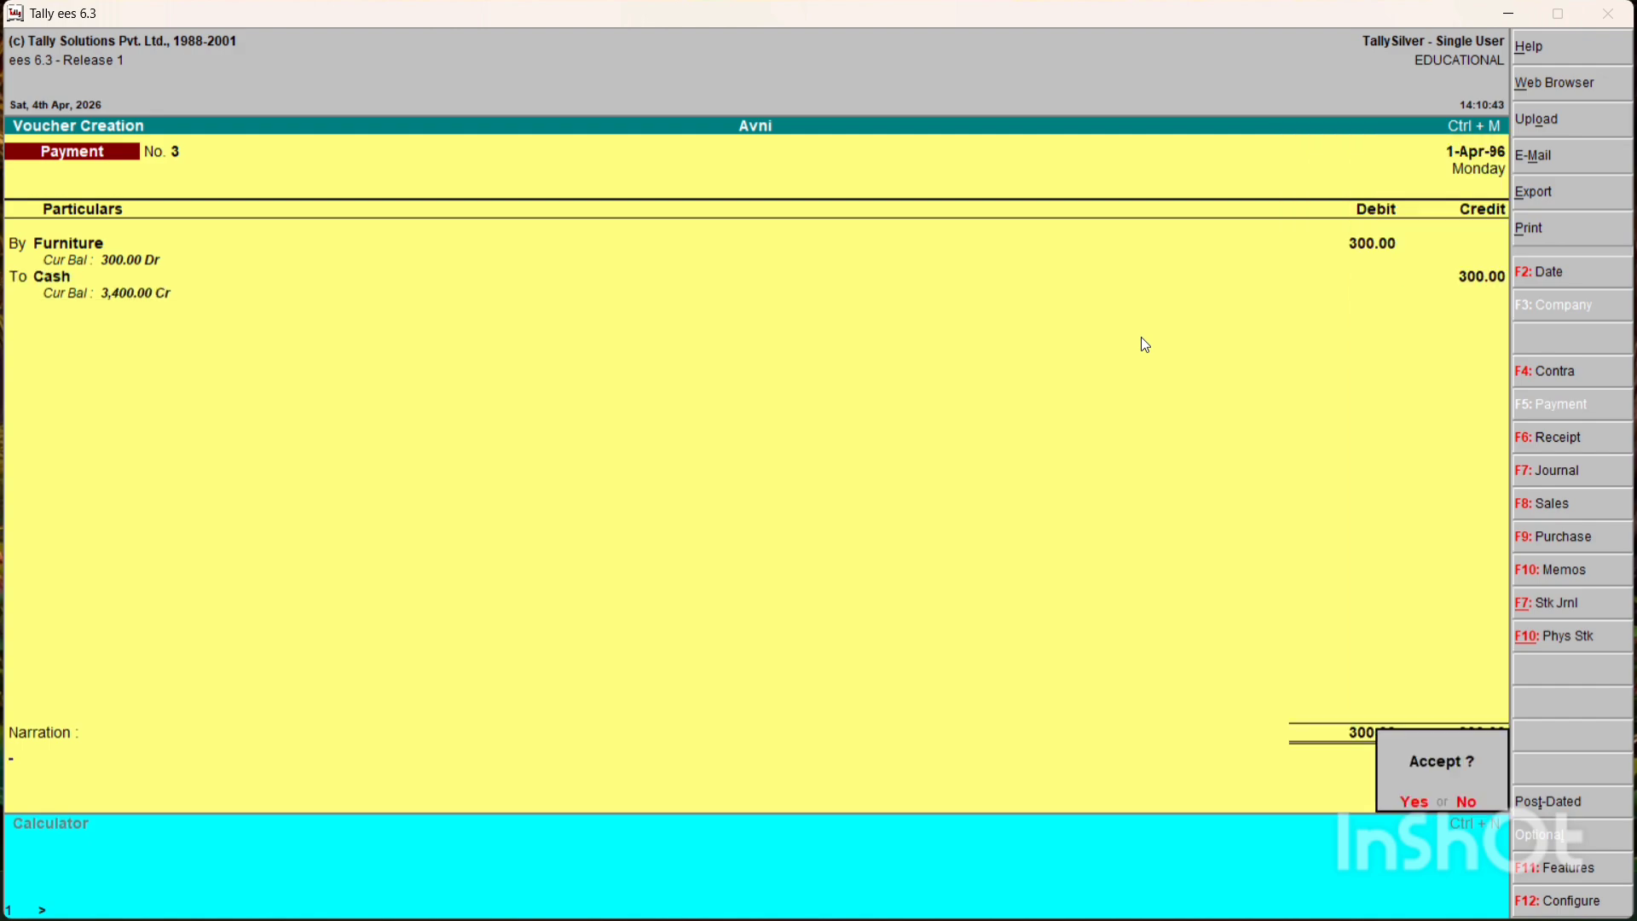
pyautogui.press('Return')
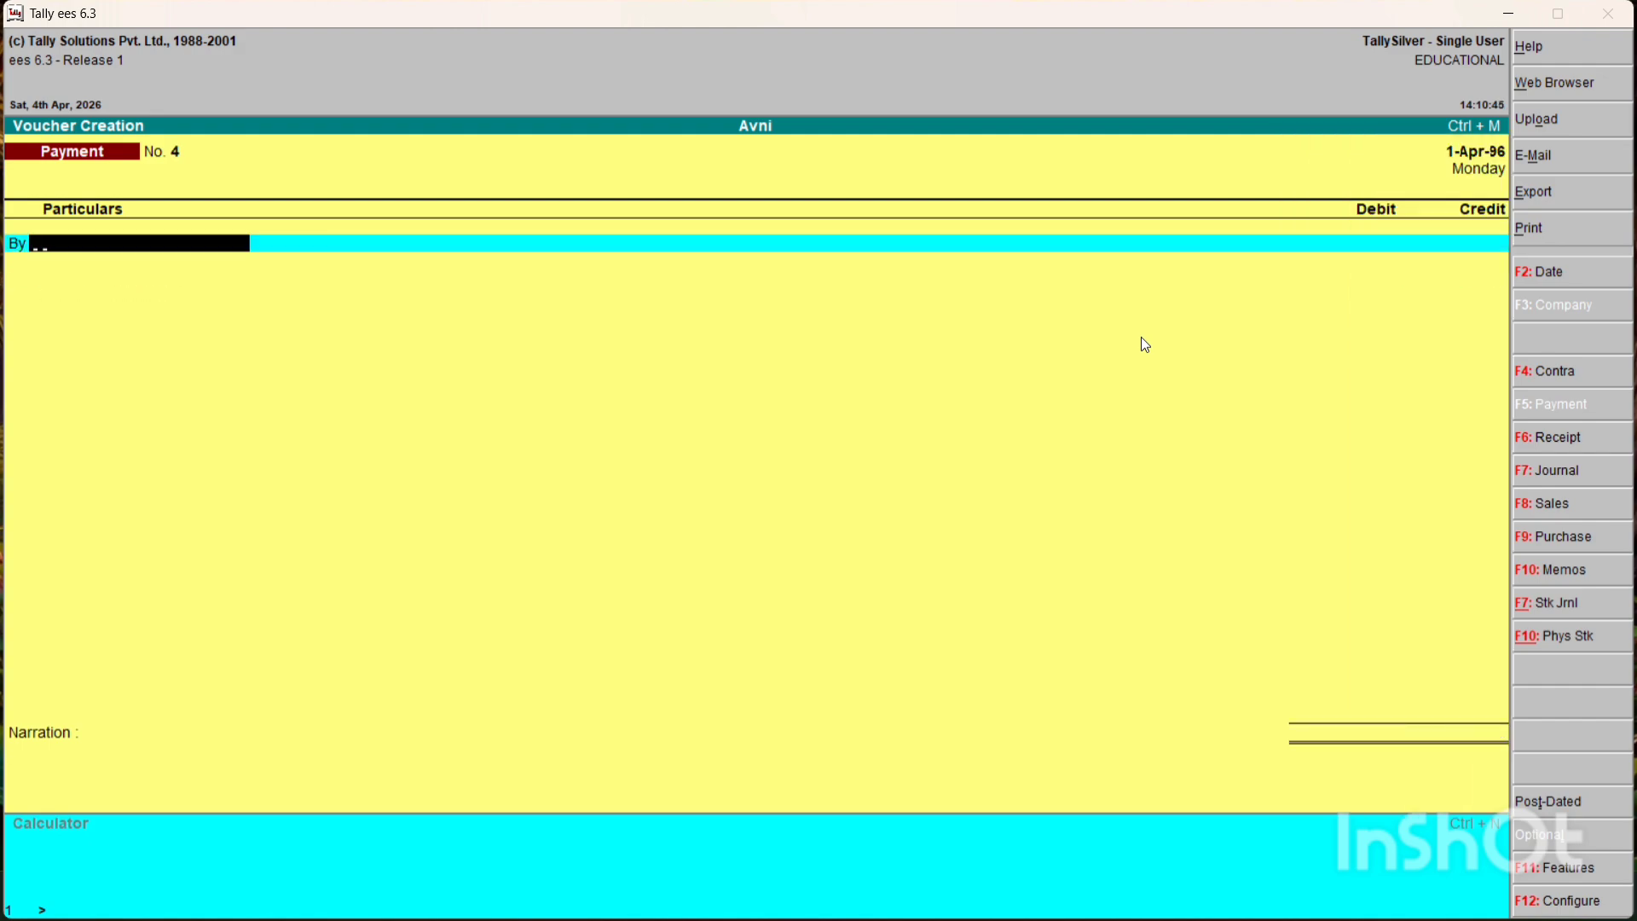
# Record a payment voucher debiting Stationary 100 and crediting Cash the same amount, and accept it without a narration
pyautogui.write('StA')
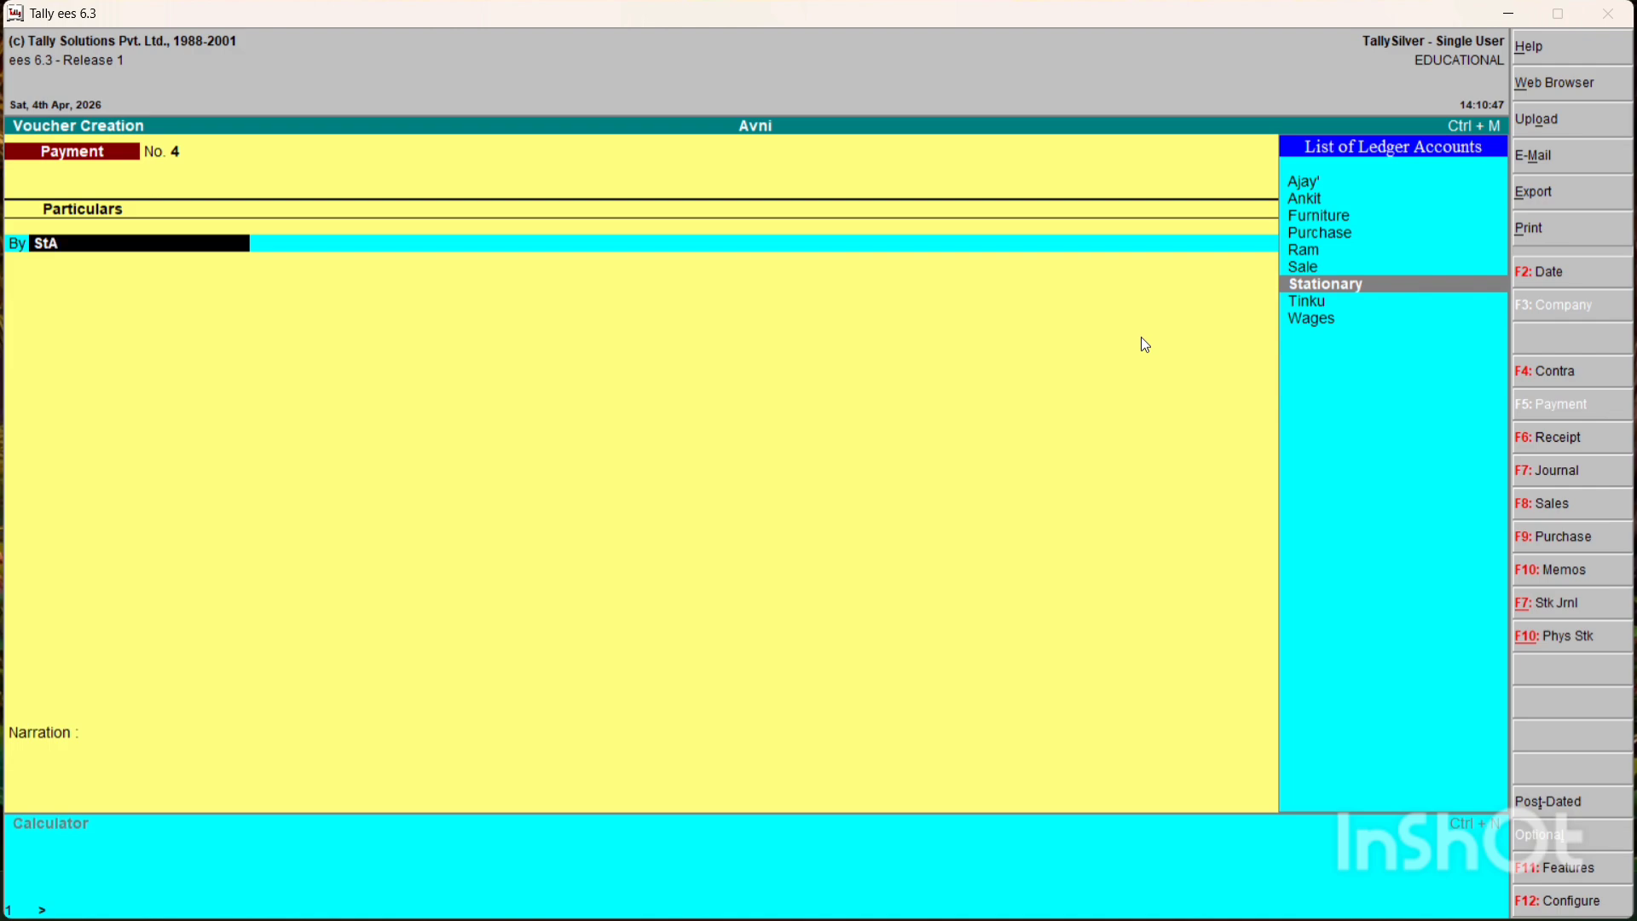
pyautogui.press('Return')
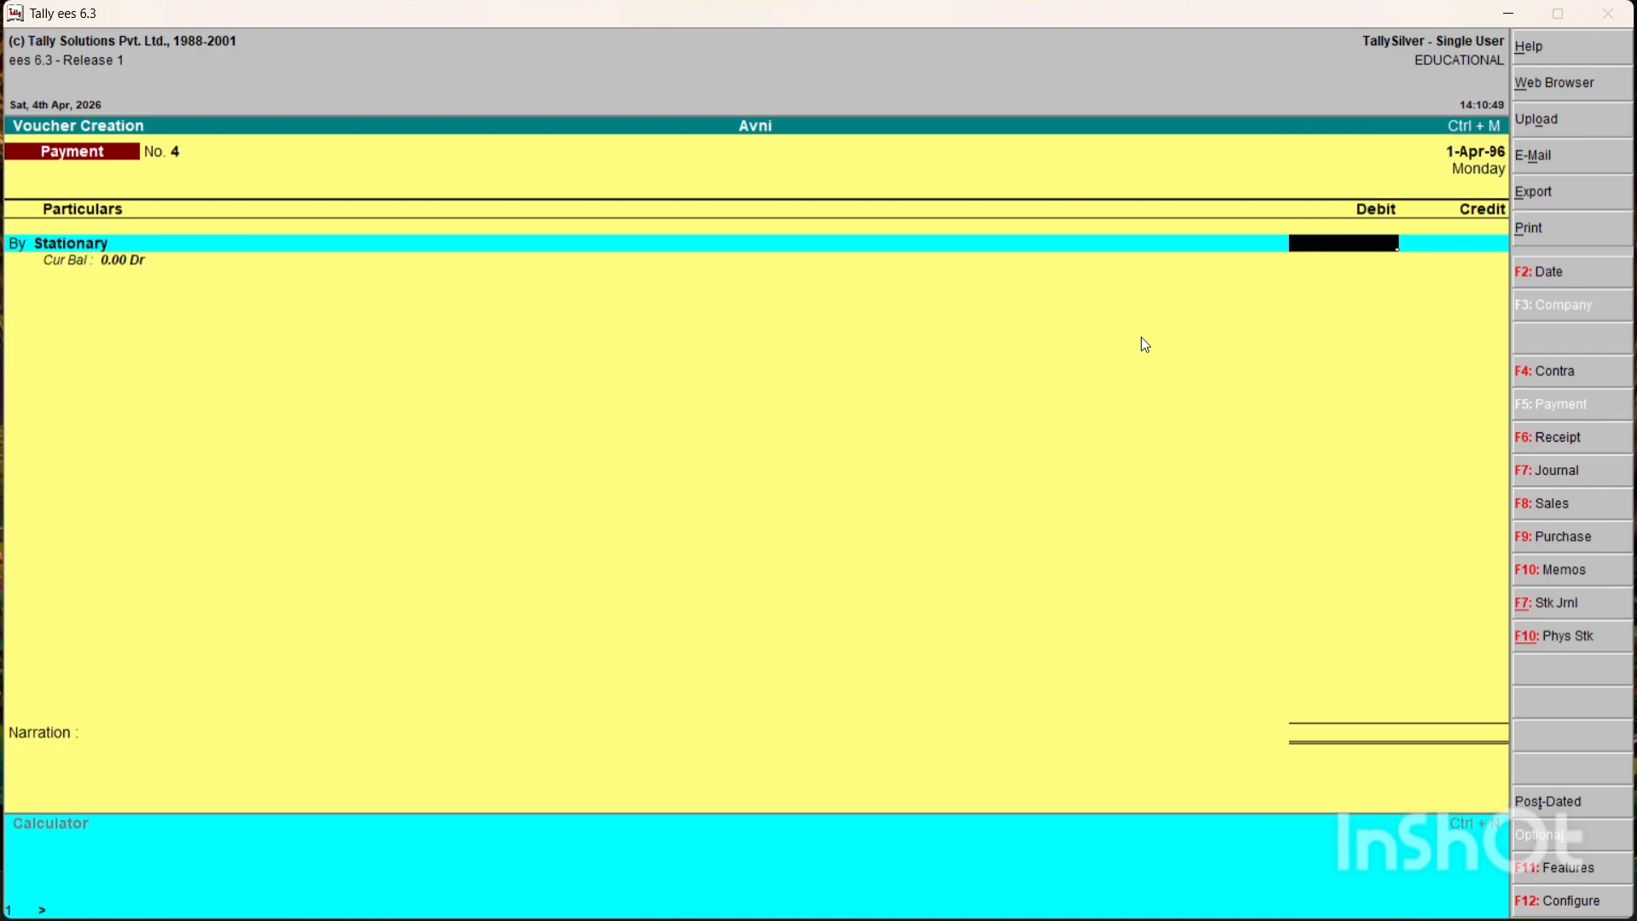
pyautogui.write('100')
pyautogui.press('Return')
pyautogui.write('C')
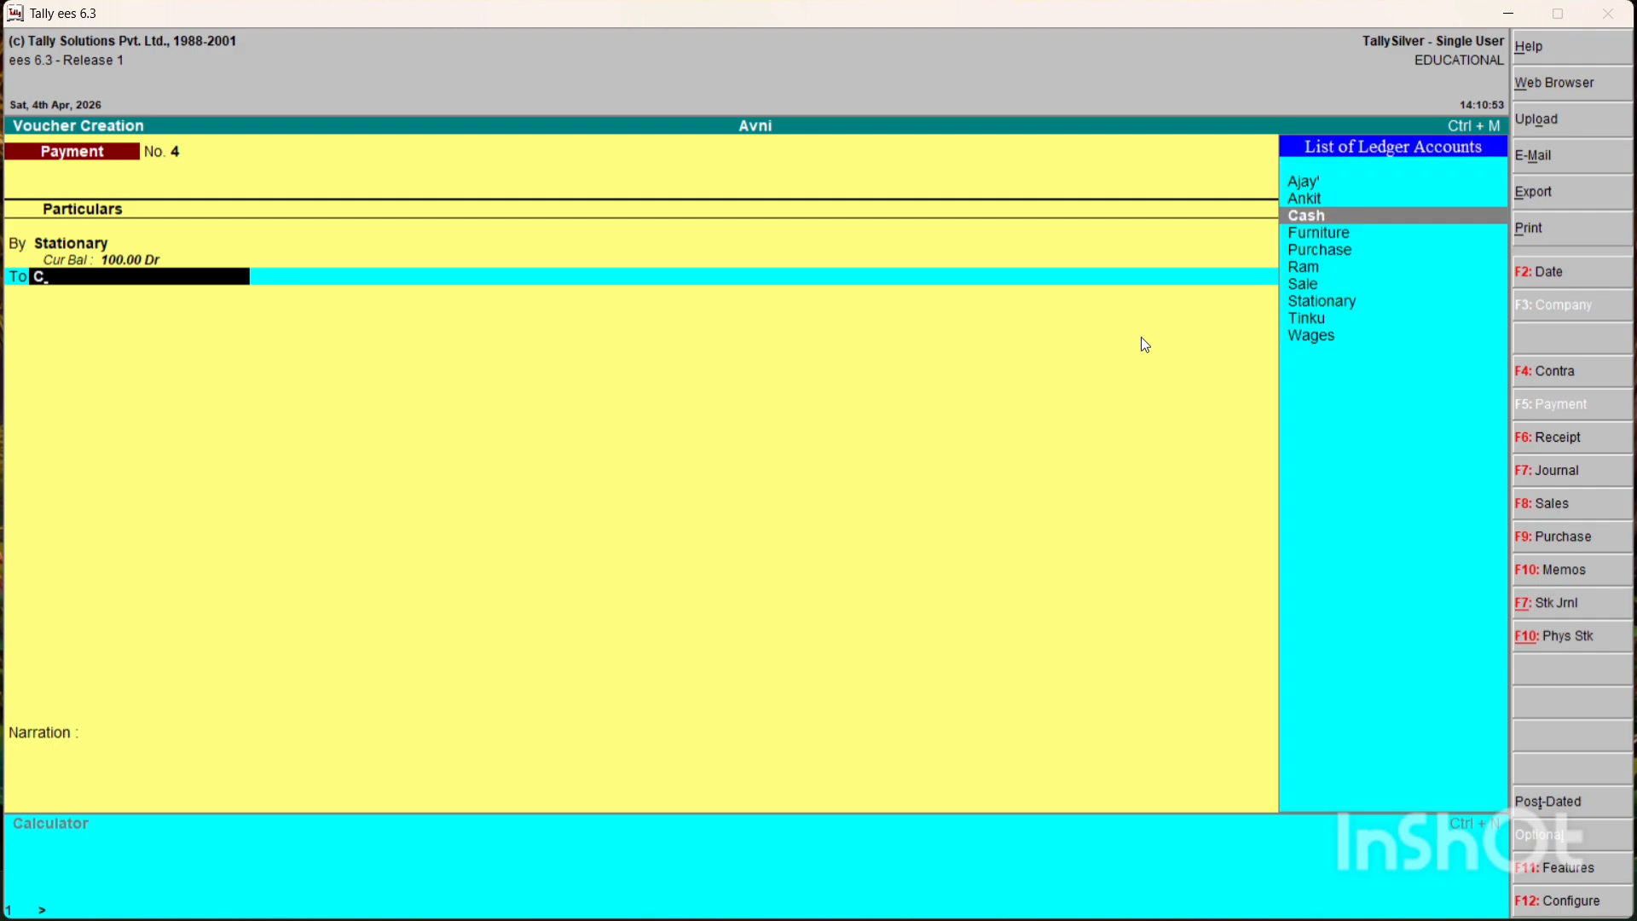
pyautogui.press('Return')
pyautogui.press('Return')
pyautogui.press('Return')
pyautogui.press('Return')
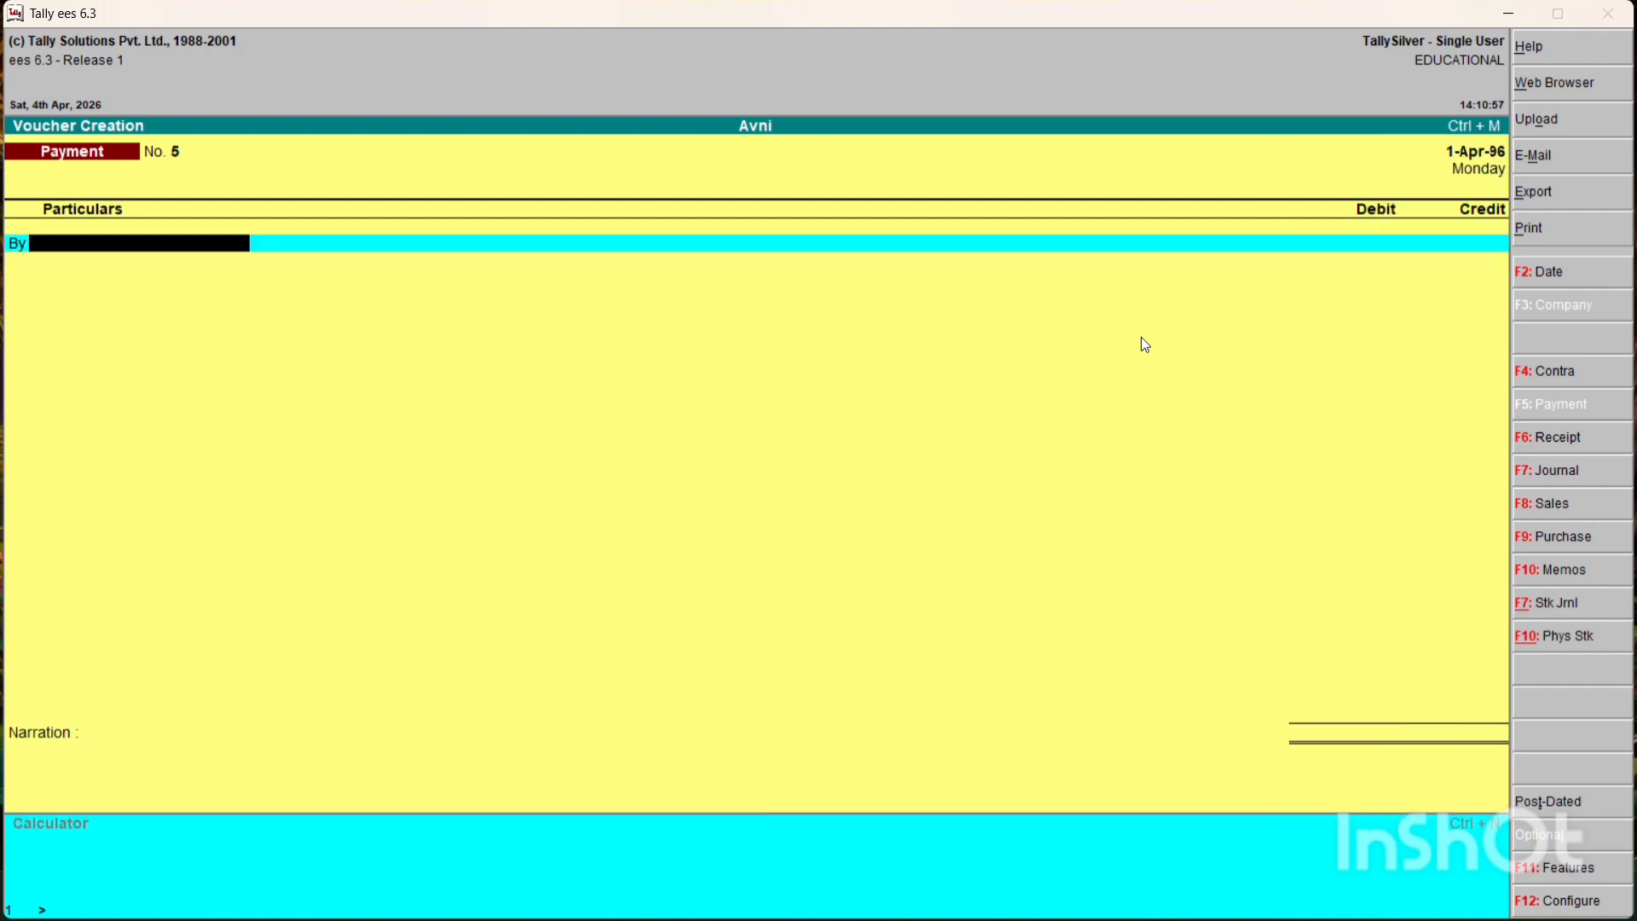
# Record a payment voucher debiting Wages 200 and crediting Cash the same amount, and accept it without a narration
pyautogui.write('WA')
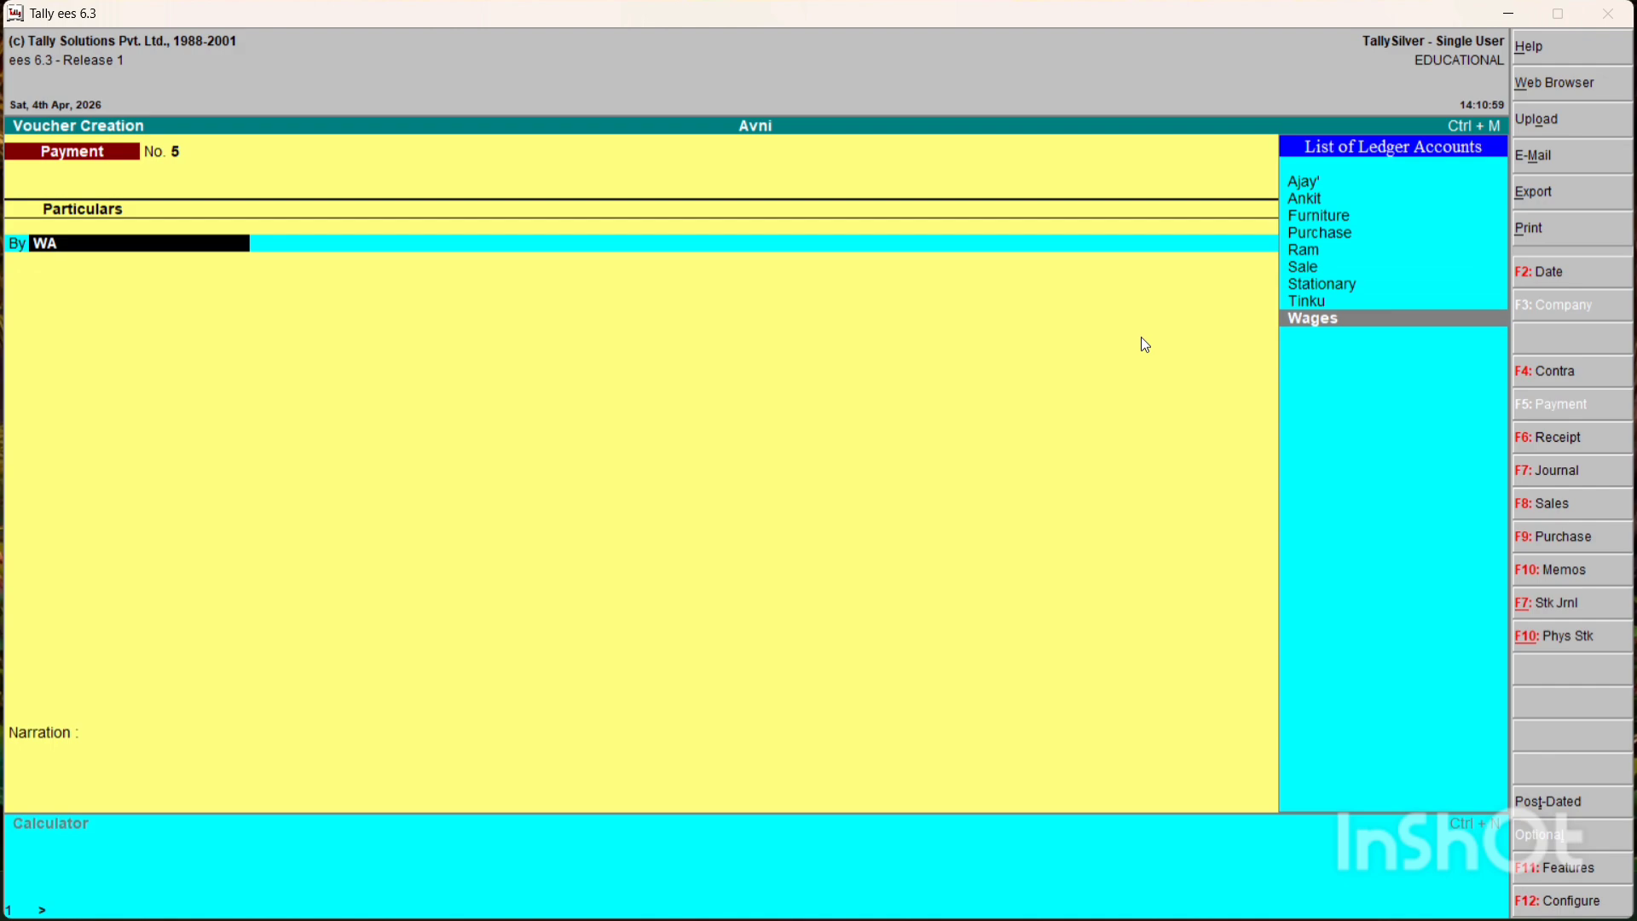
pyautogui.press('Return')
pyautogui.write('200')
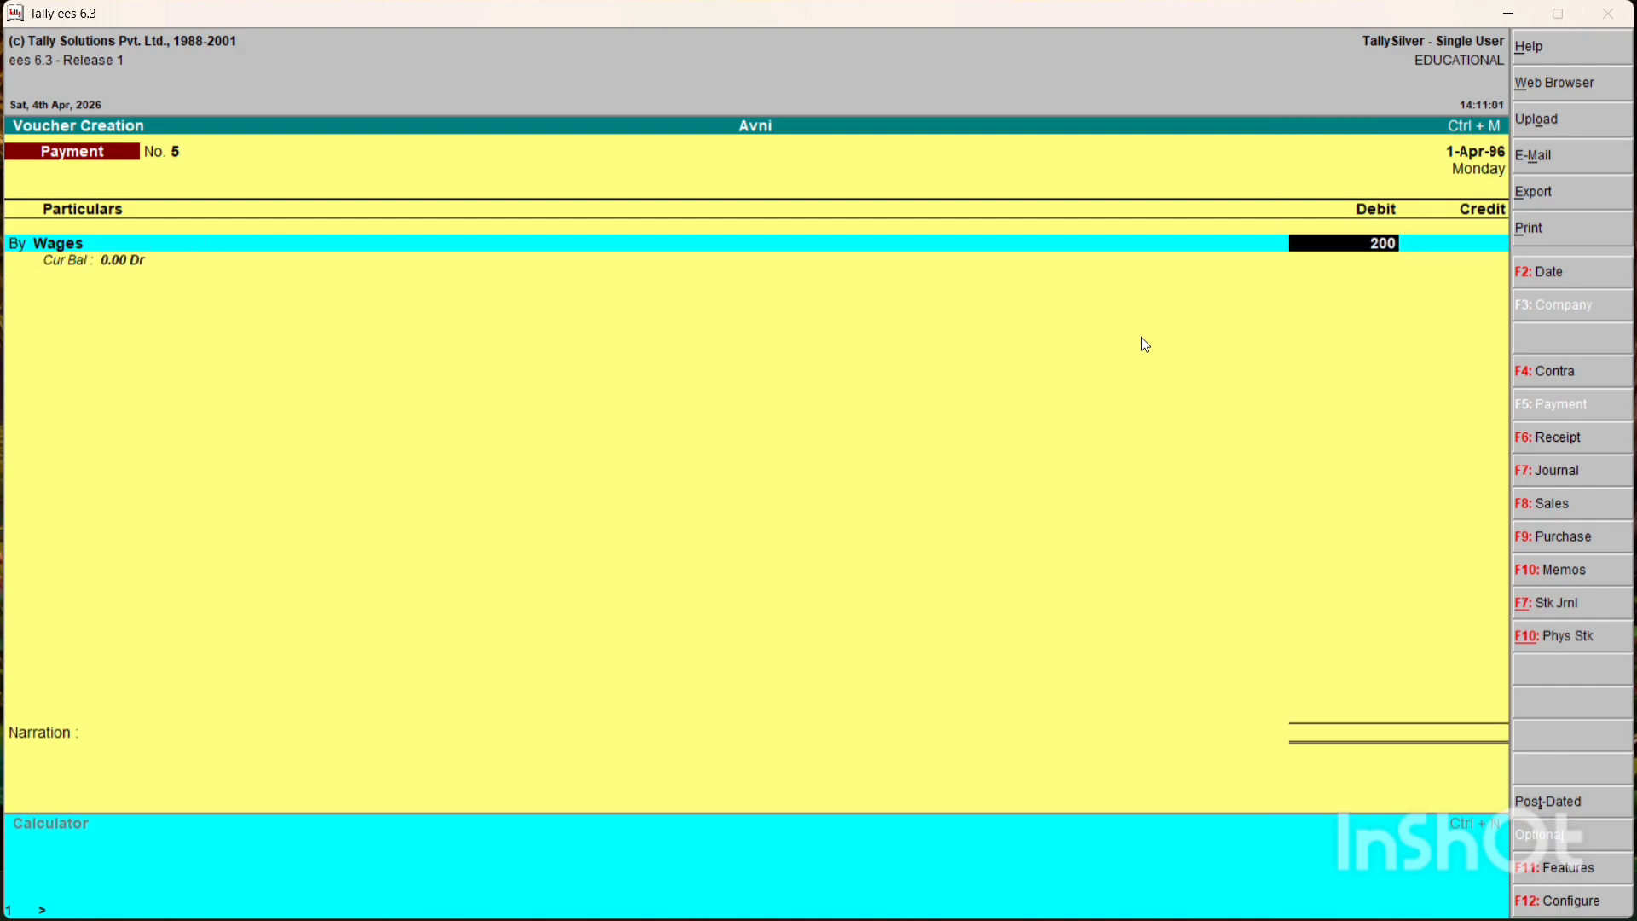
pyautogui.press('Return')
pyautogui.press('Return')
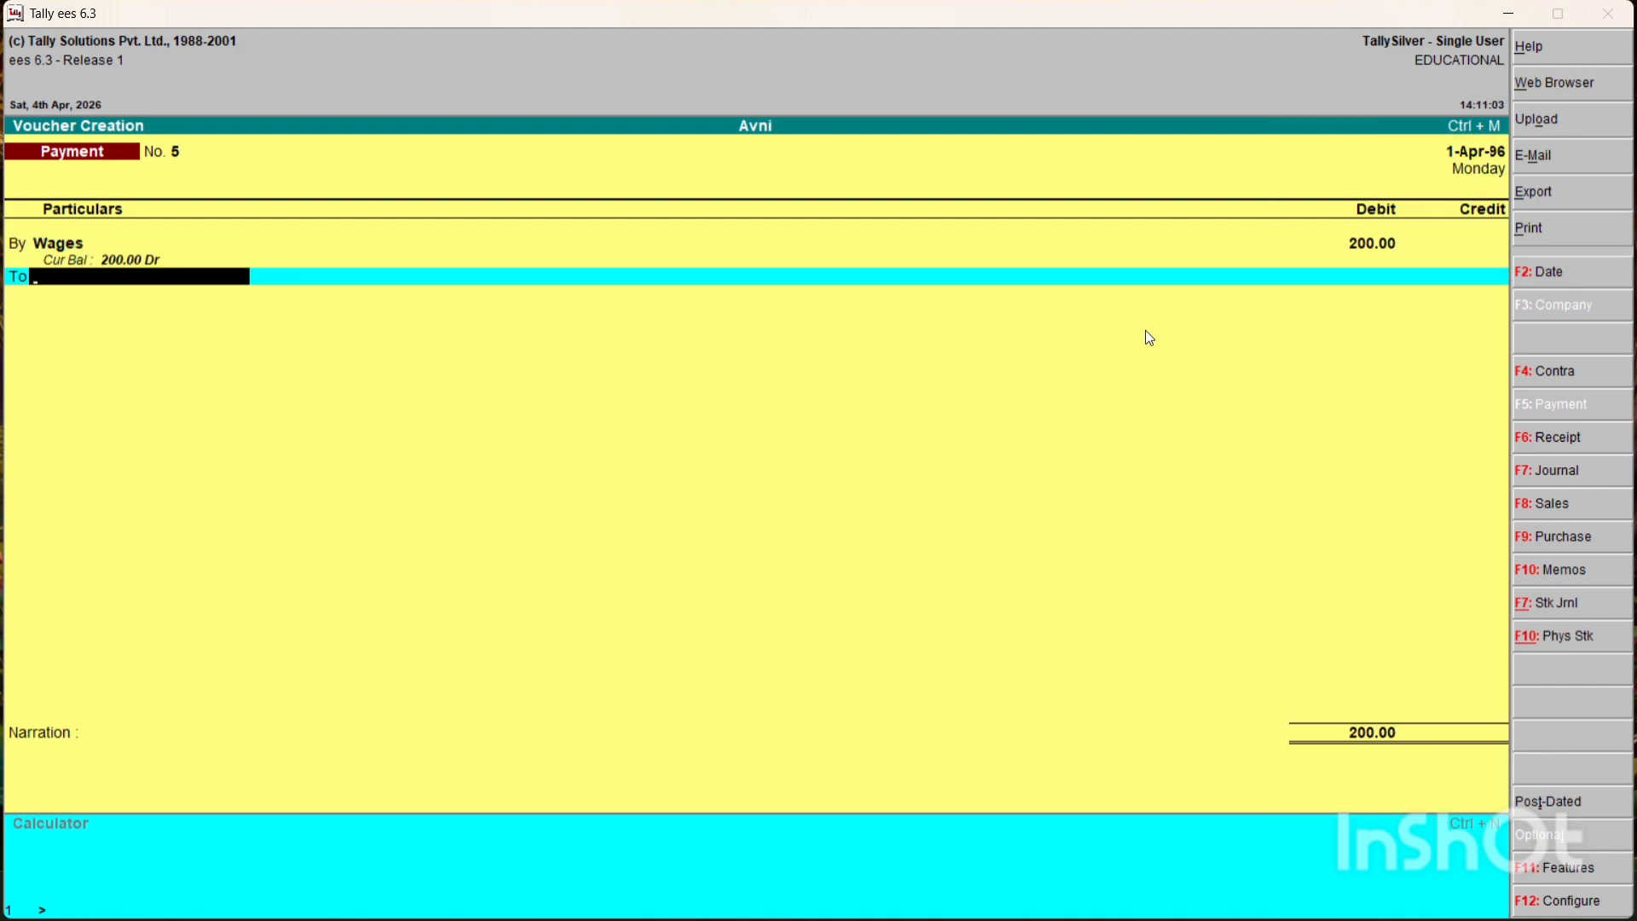
pyautogui.write('CASH')
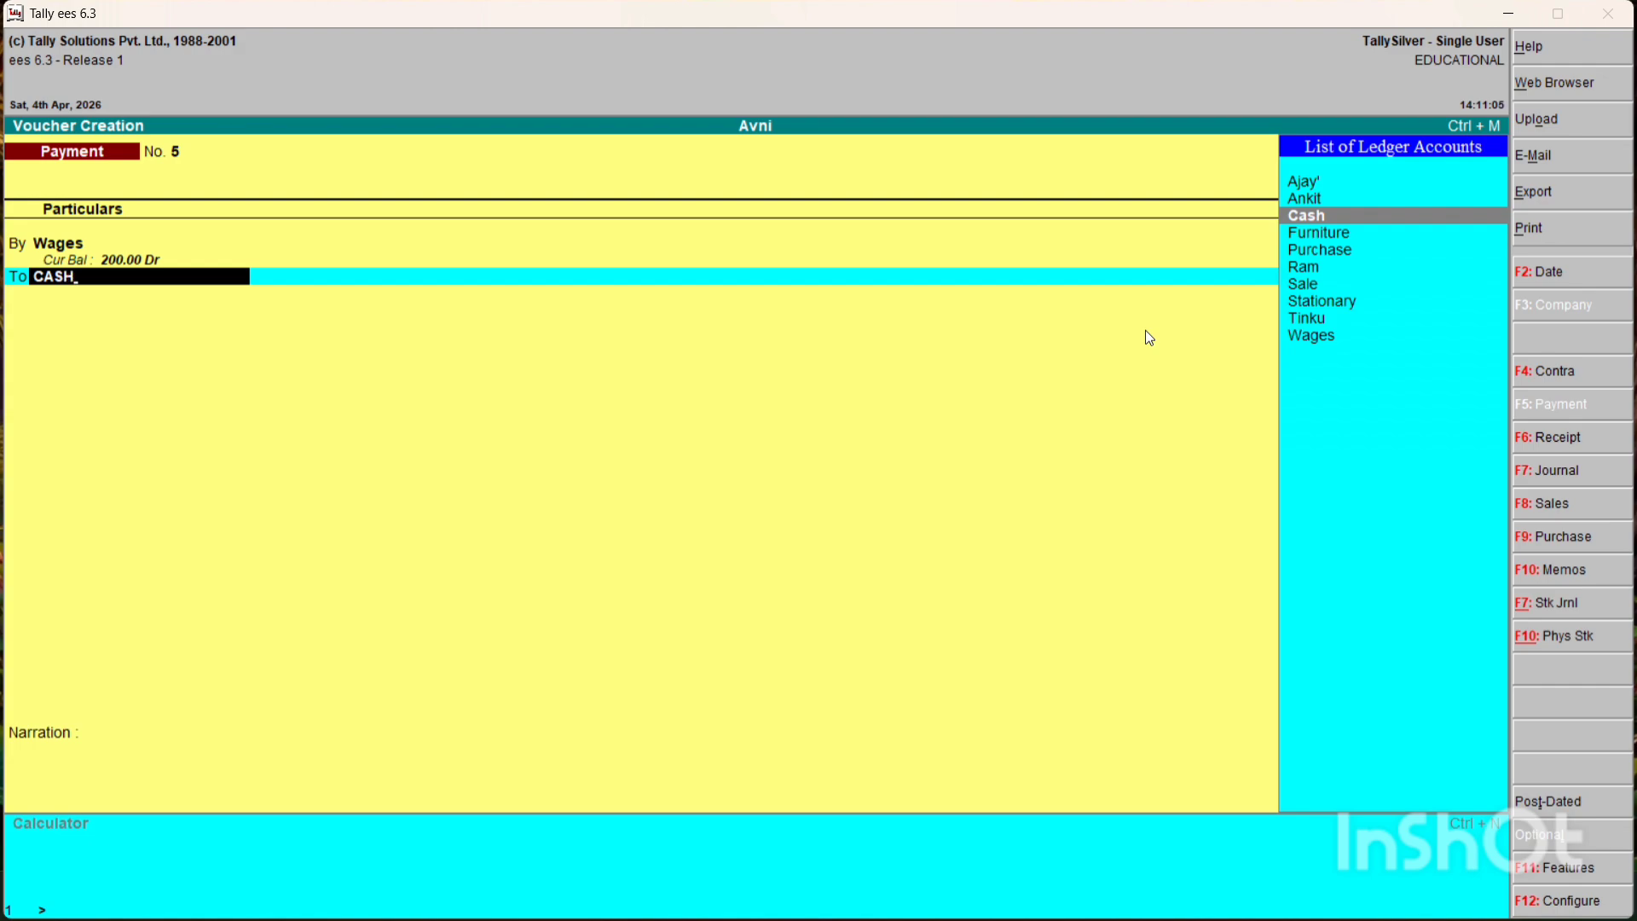
pyautogui.press('Return')
pyautogui.press('Return')
pyautogui.press('Return')
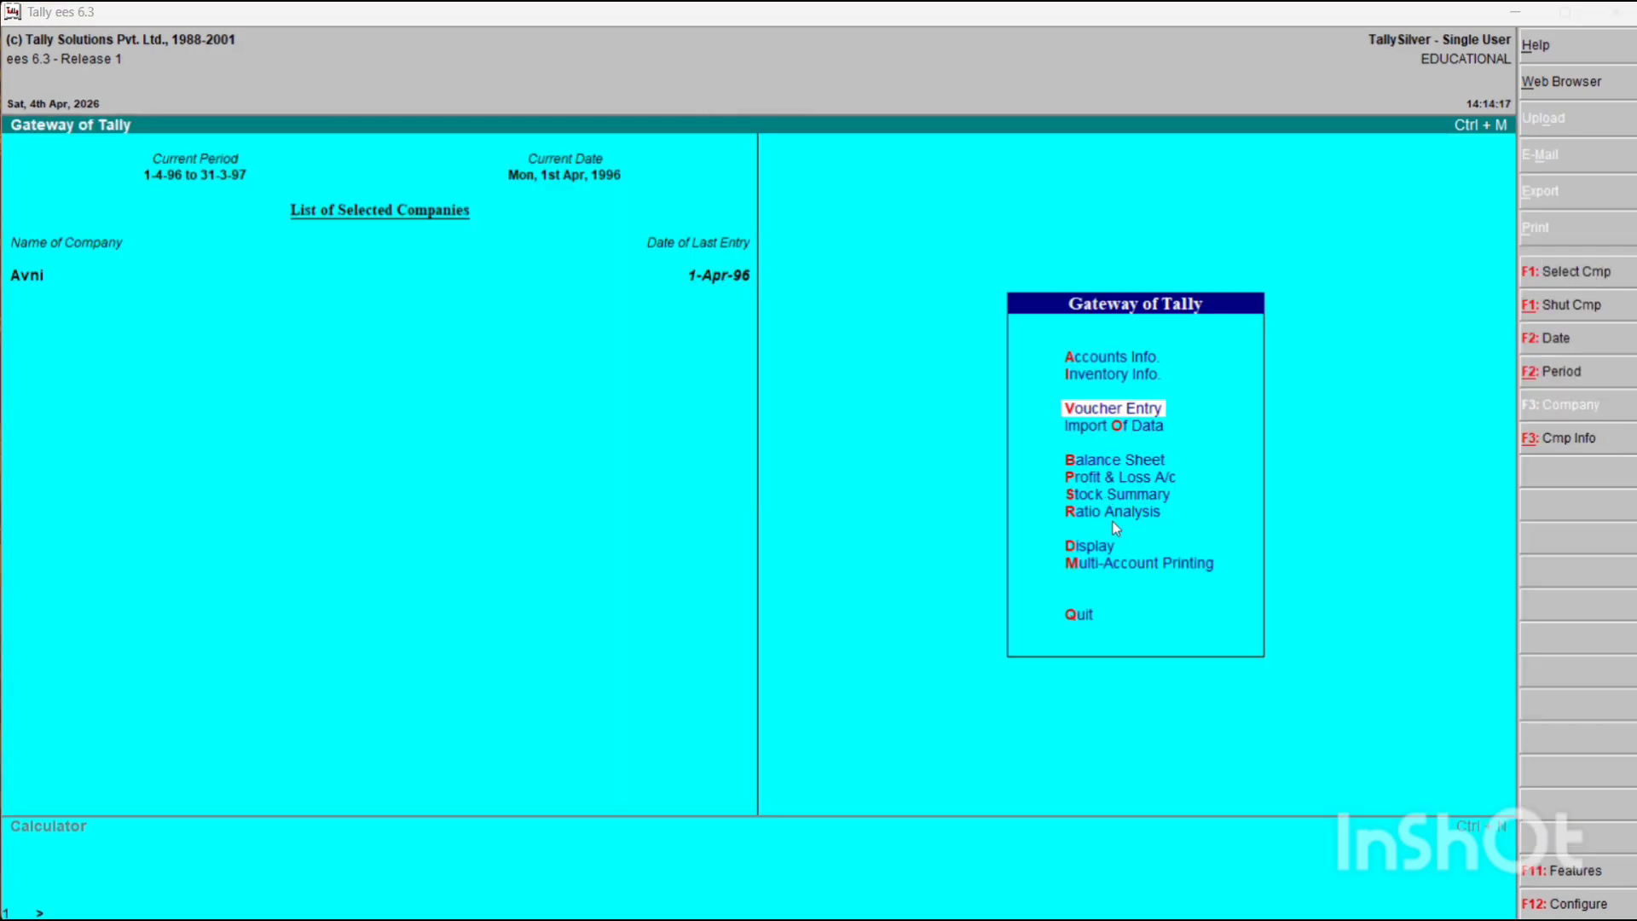
# Open the Ratio Analysis report for the company Avni
pyautogui.click(1113, 516)
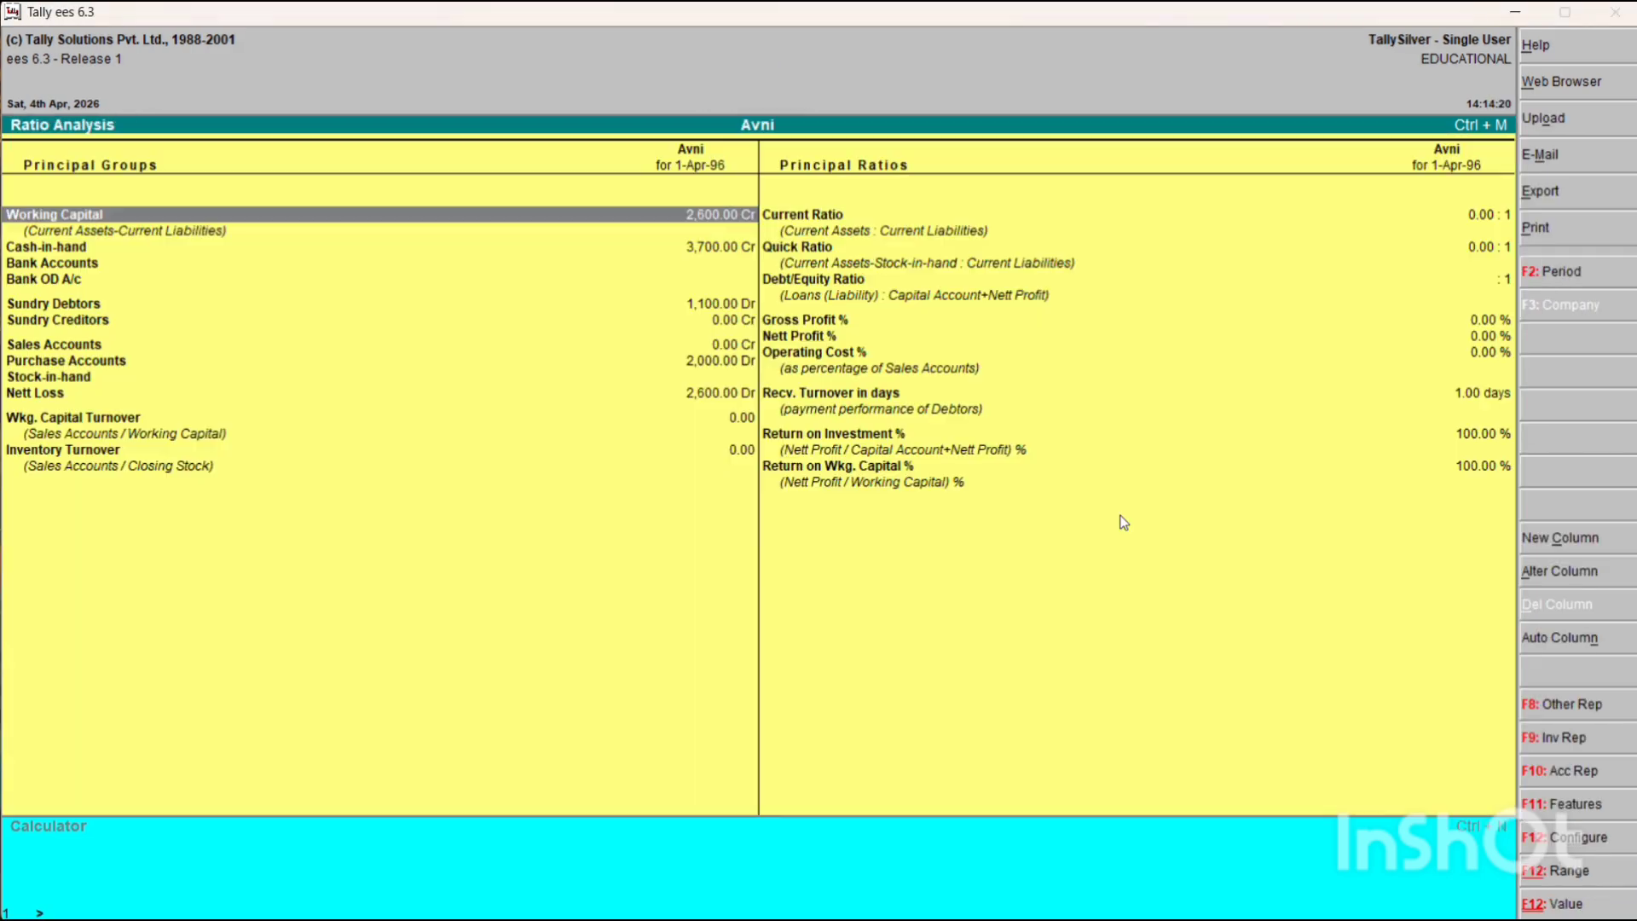